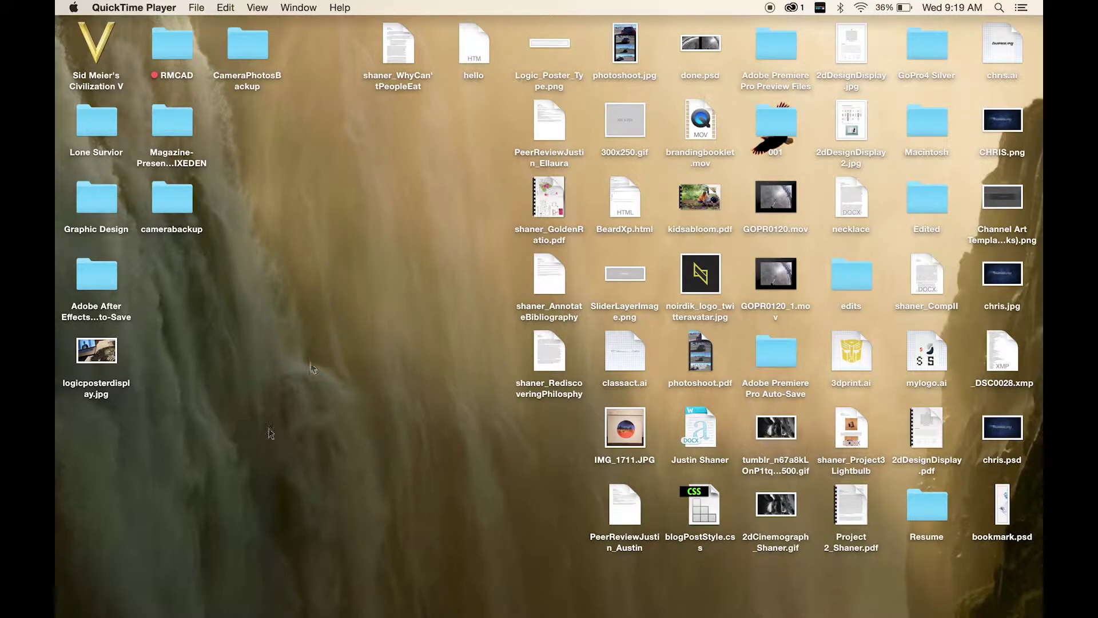
- Switch to Illustrator and create a 1500 × 500 px document named Tutorial
left_click(279, 578)
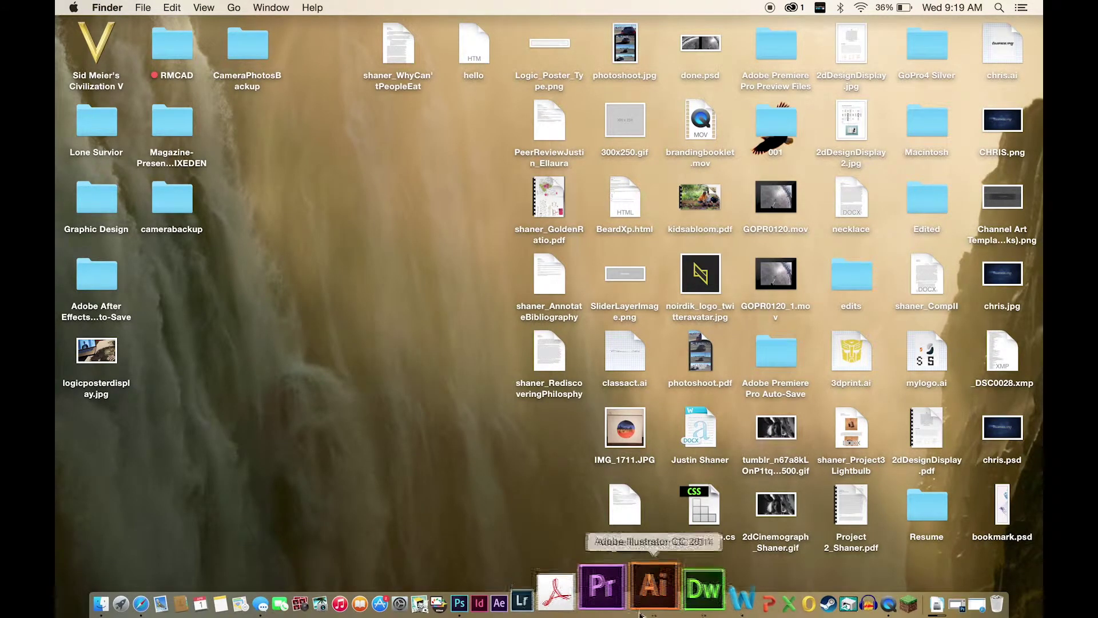
left_click(647, 589)
left_click(158, 7)
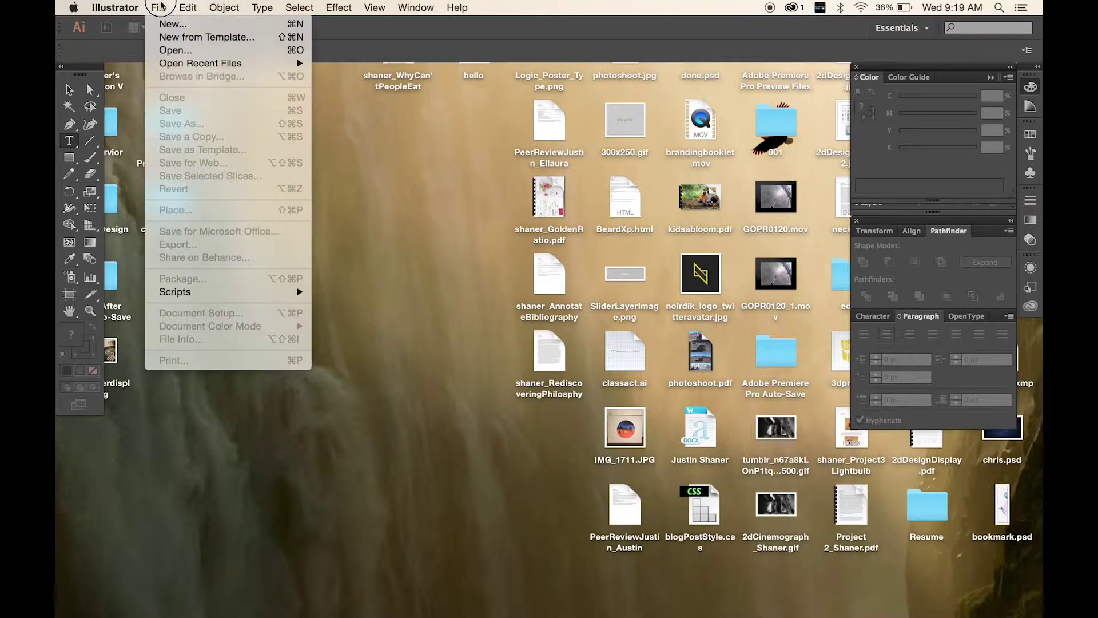
left_click(172, 24)
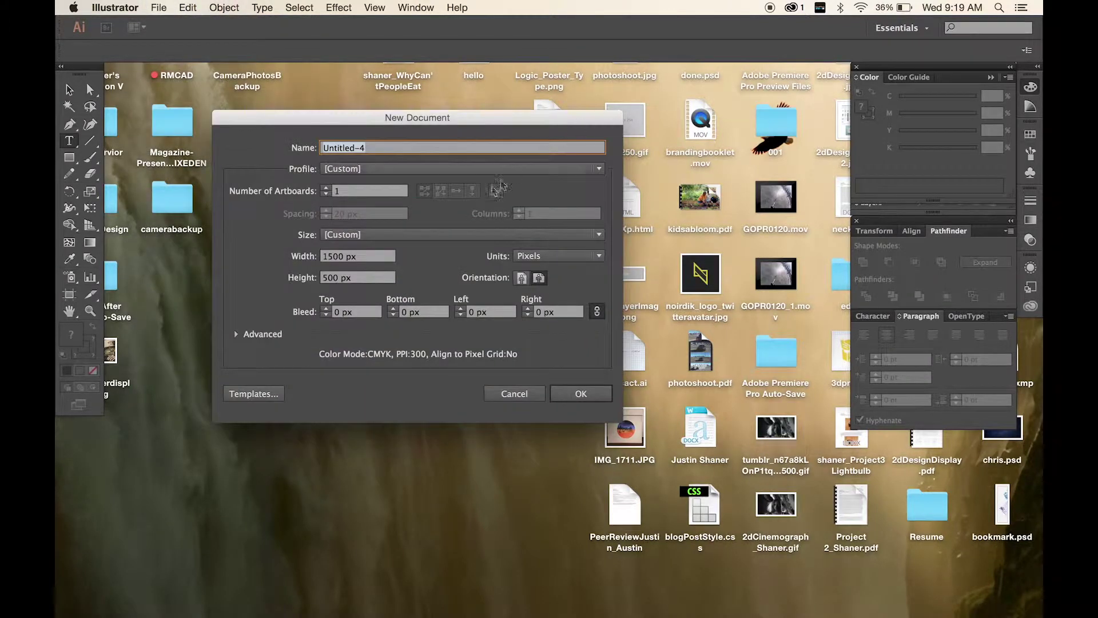
left_click(367, 259)
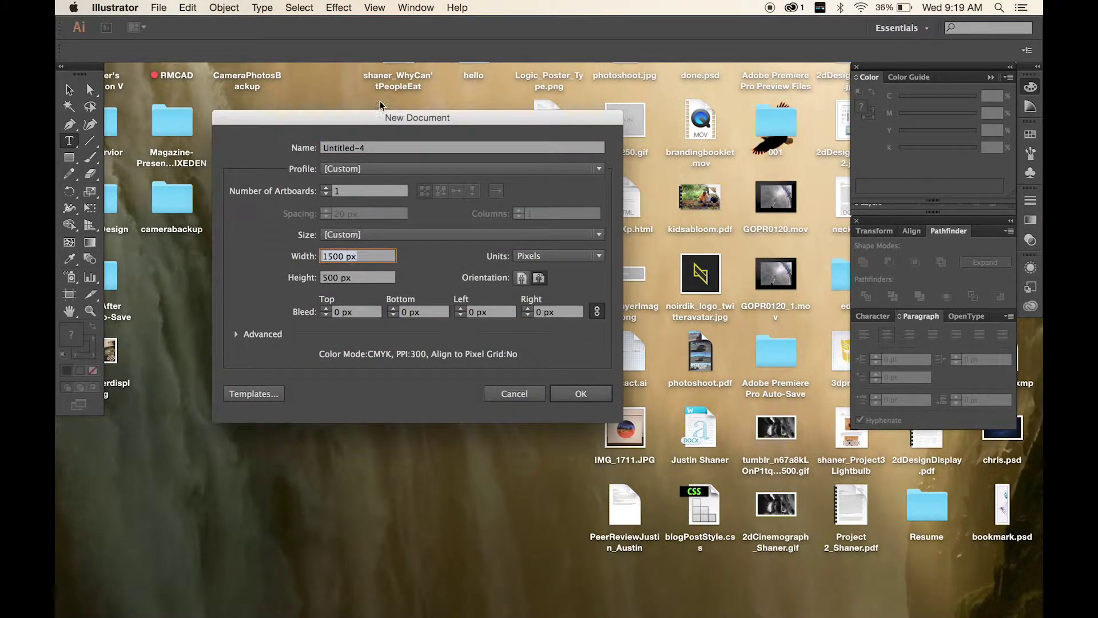
left_click(369, 150)
key("BackSpace")
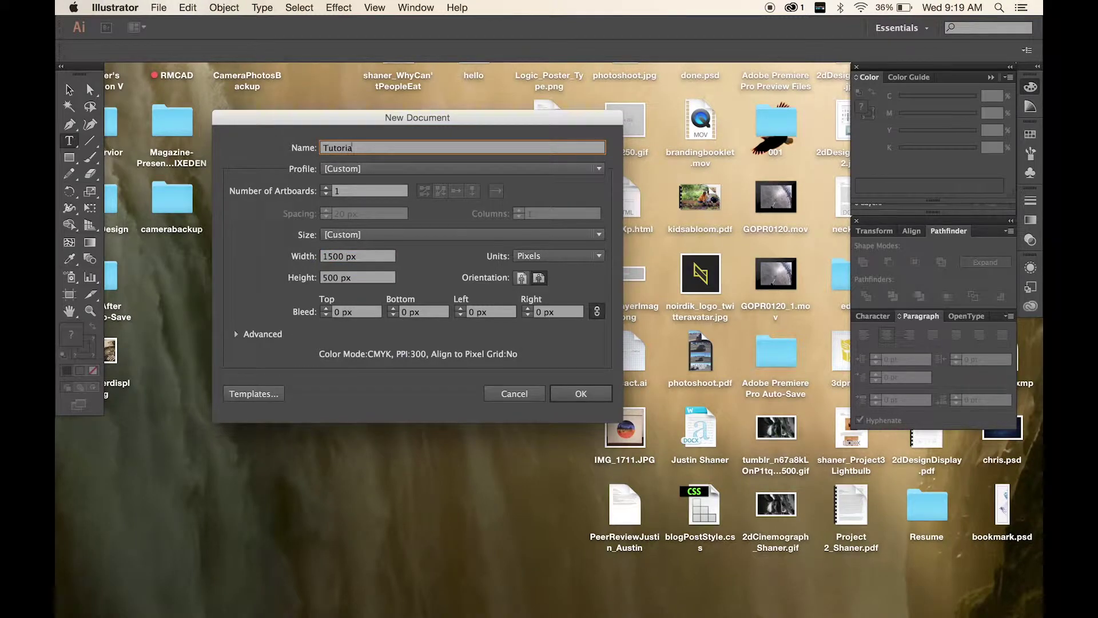
key("Return")
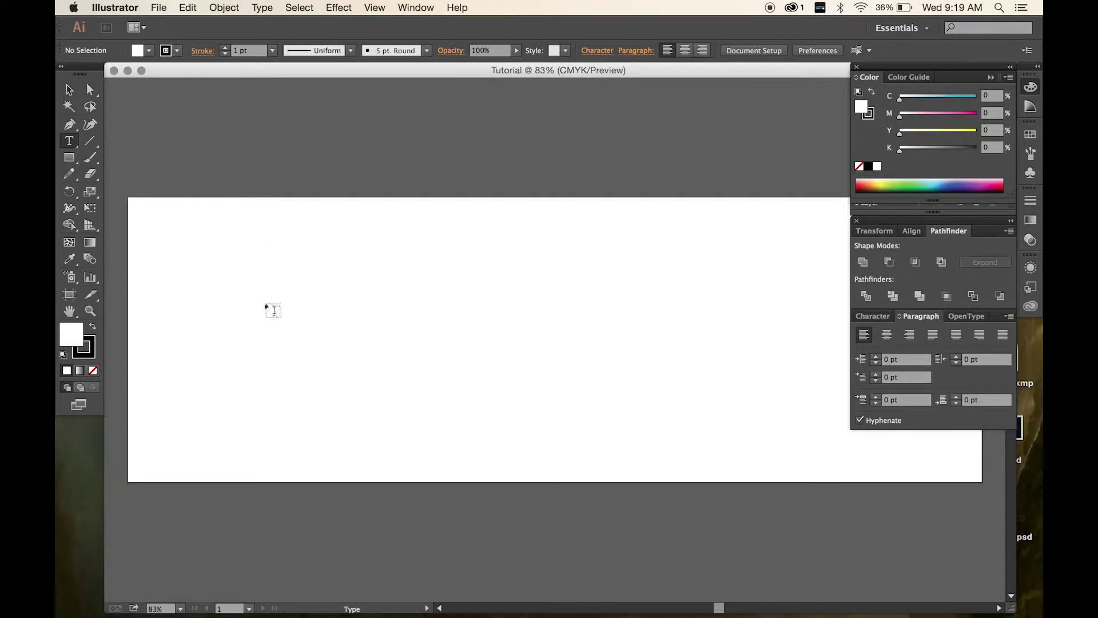
- Add the word "Type" as point text on the artboard and set its size to 72 pt
left_click_drag(241, 248, 712, 491)
key("super+z")
left_click(350, 295)
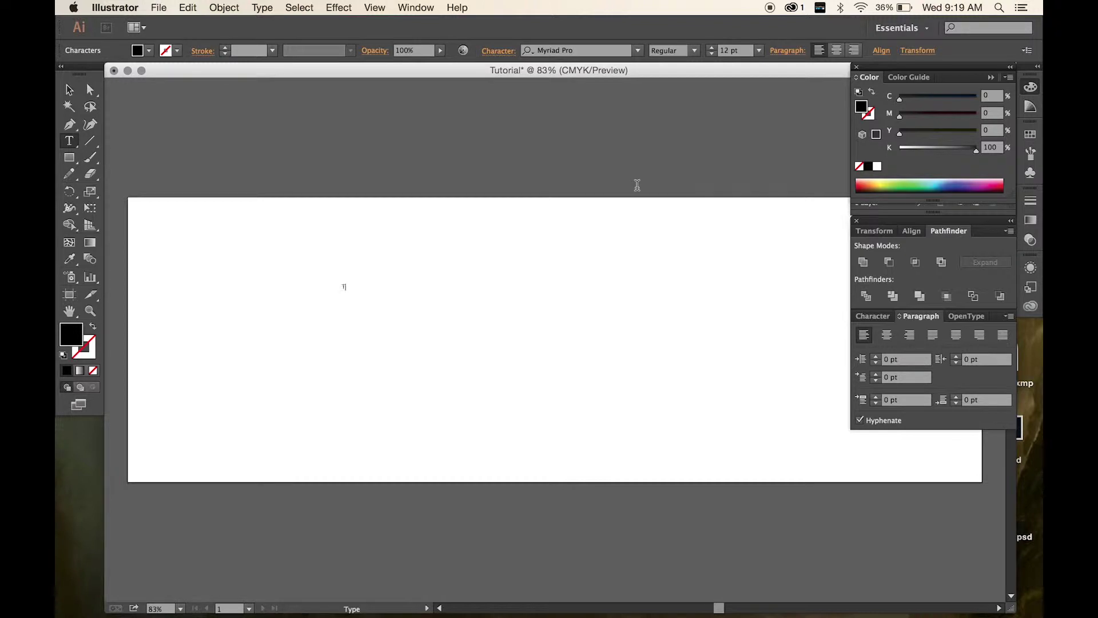
key("super+a")
left_click(760, 50)
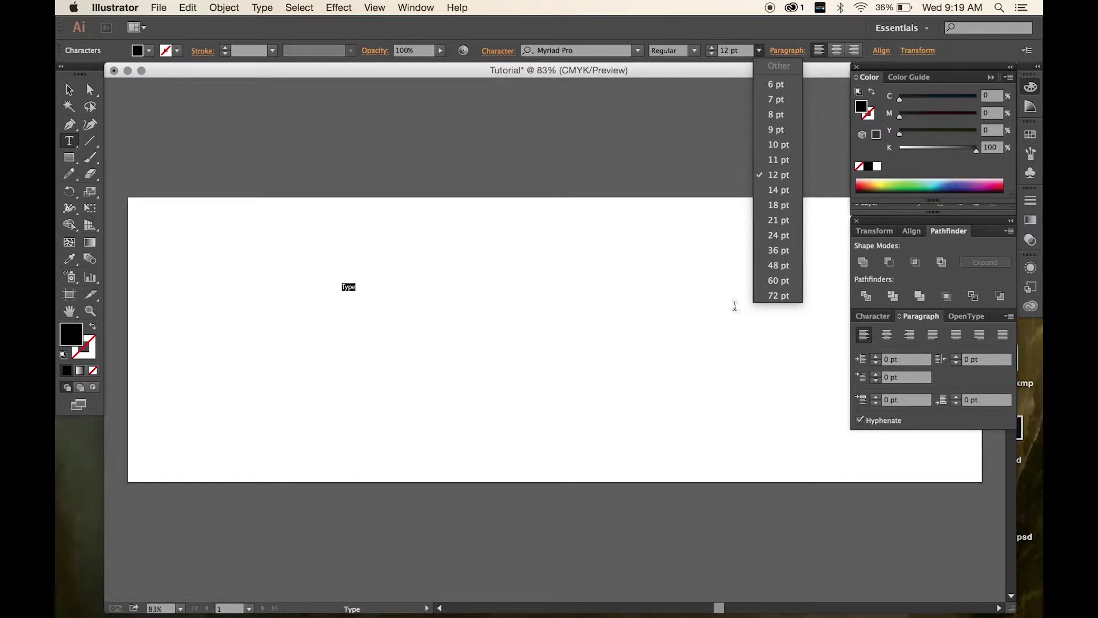
left_click(779, 295)
- Enlarge the word to about 309 pt and move it toward the middle of the artboard
left_click(69, 90)
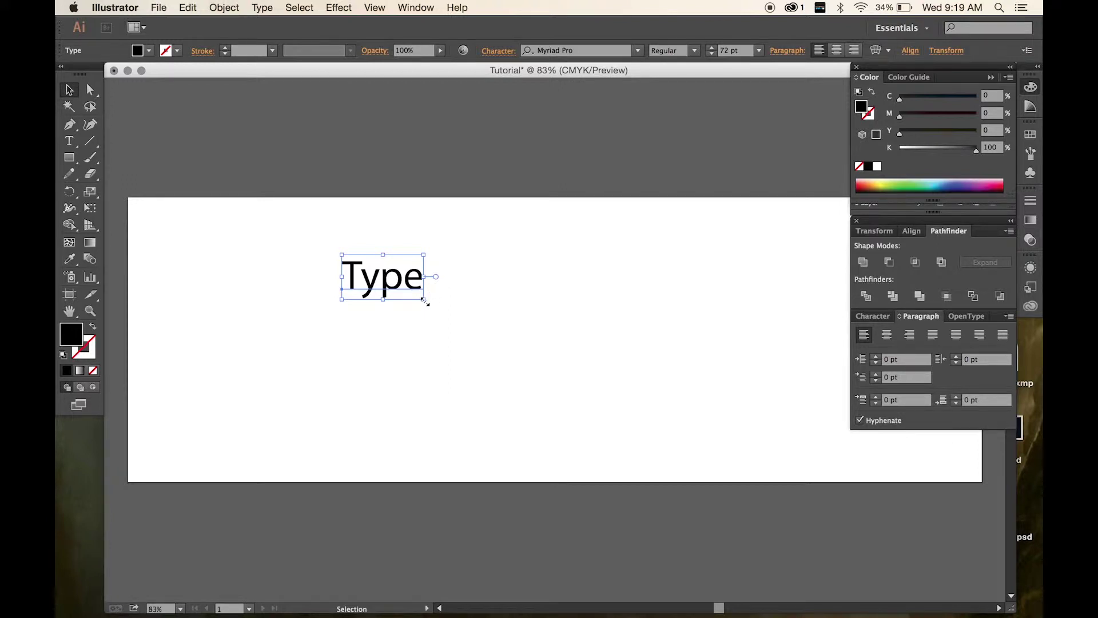
left_click_drag(423, 300, 634, 373)
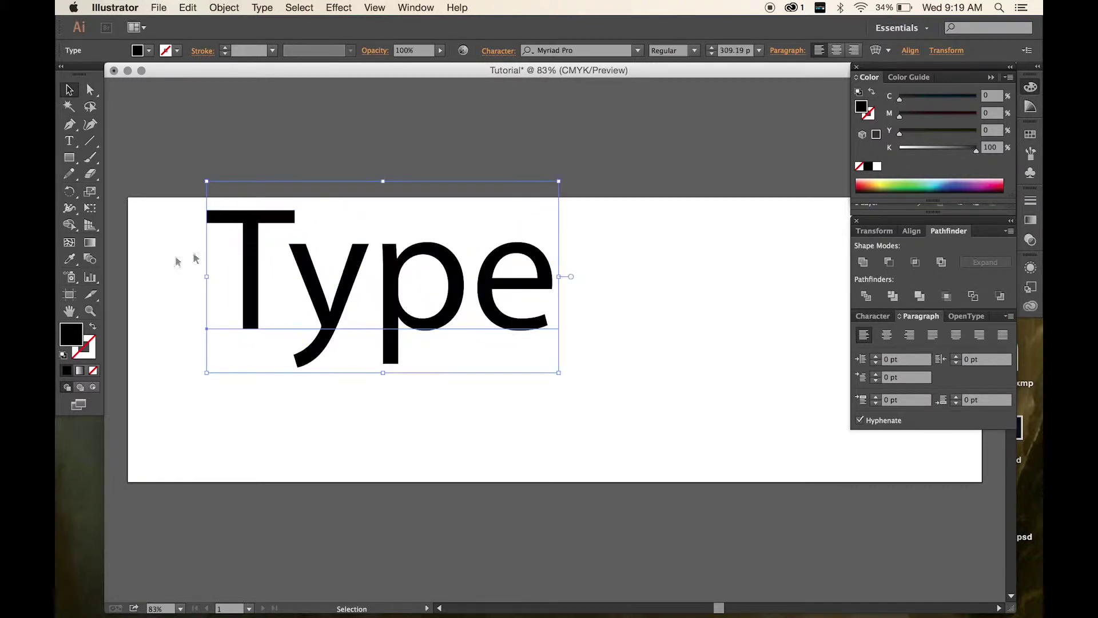
left_click_drag(342, 264, 426, 303)
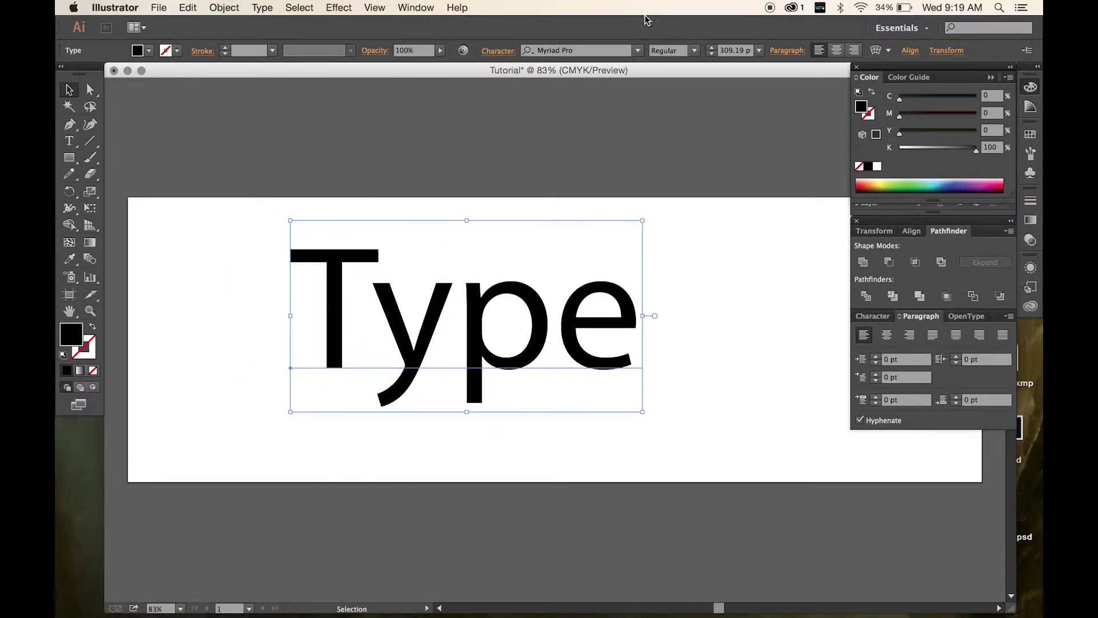
- Set the font of the word "Type" to Lobster 1.4
left_click(557, 50)
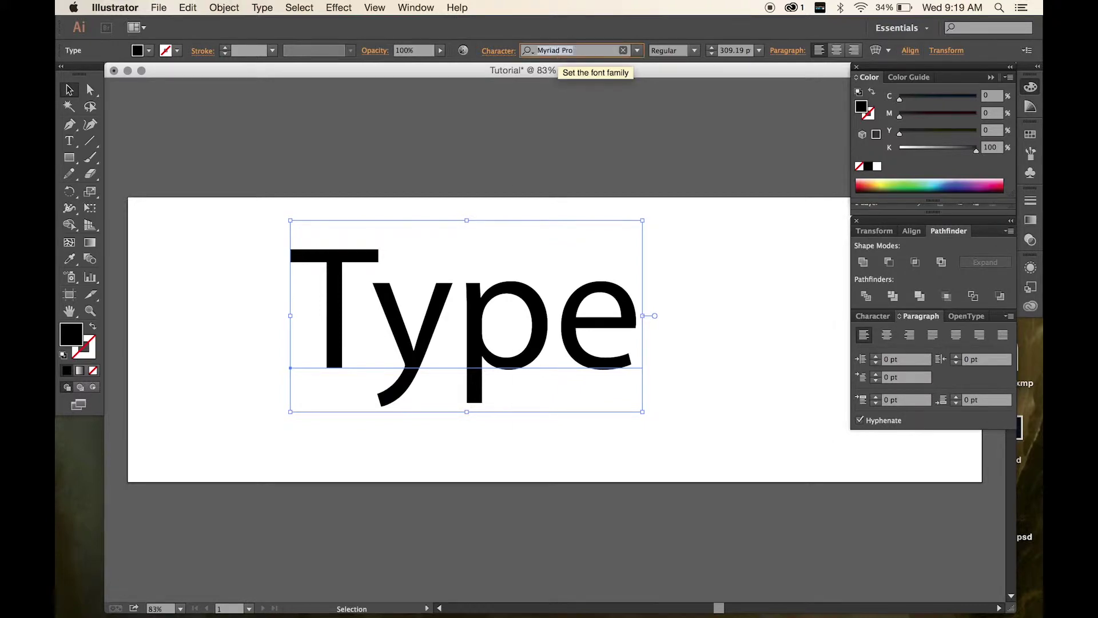
type("lobster")
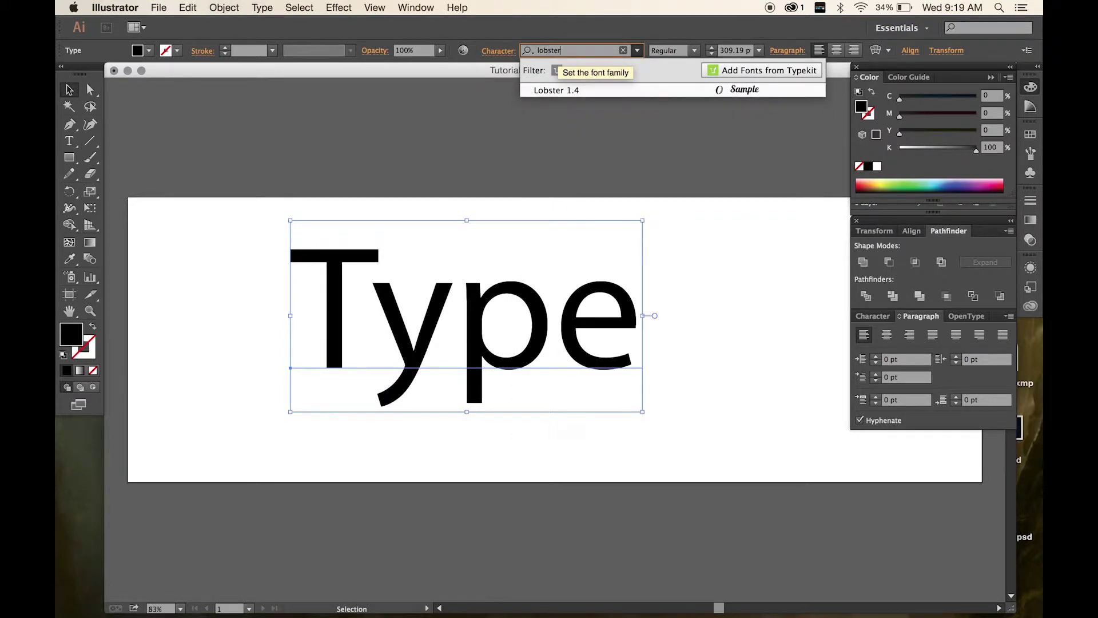
key("Return")
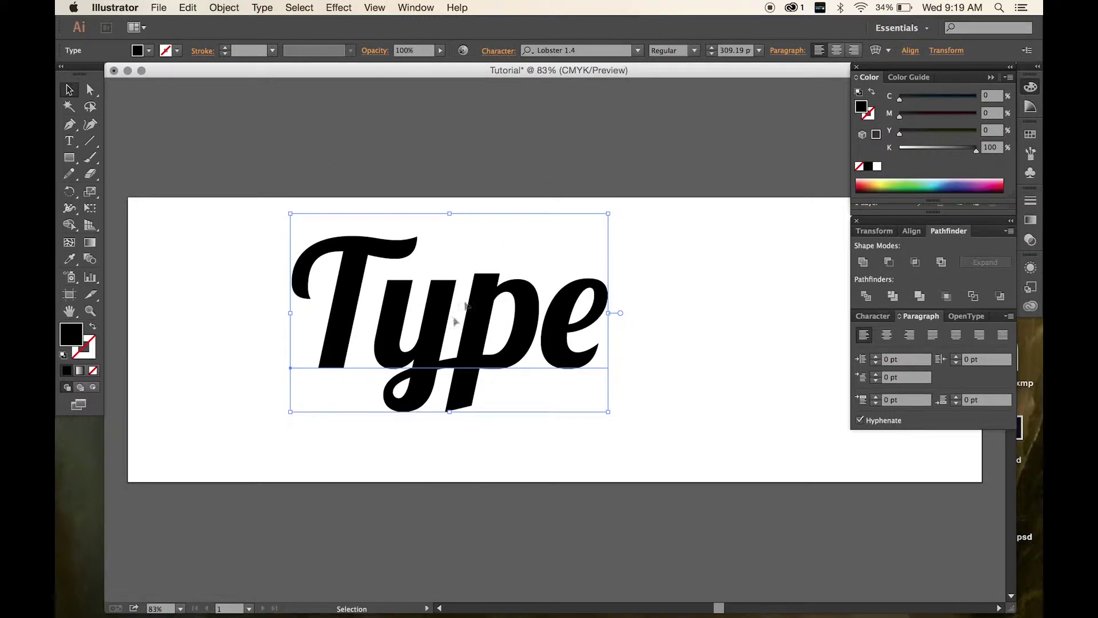
- Move the word around the artboard and check which styles its font offers
left_click_drag(433, 359, 402, 320)
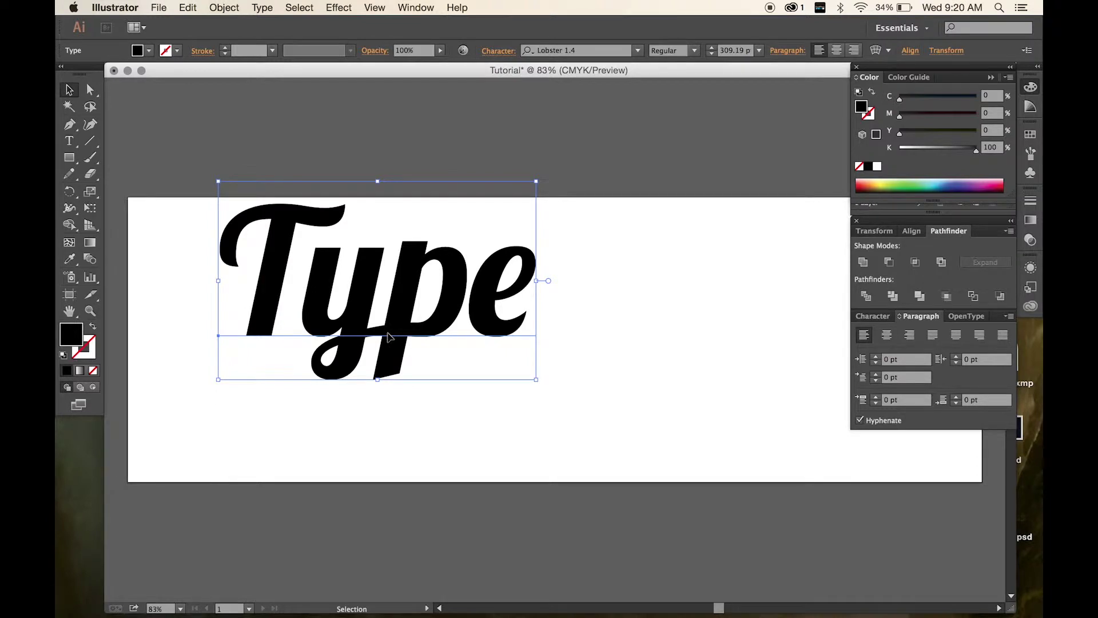
left_click(175, 343)
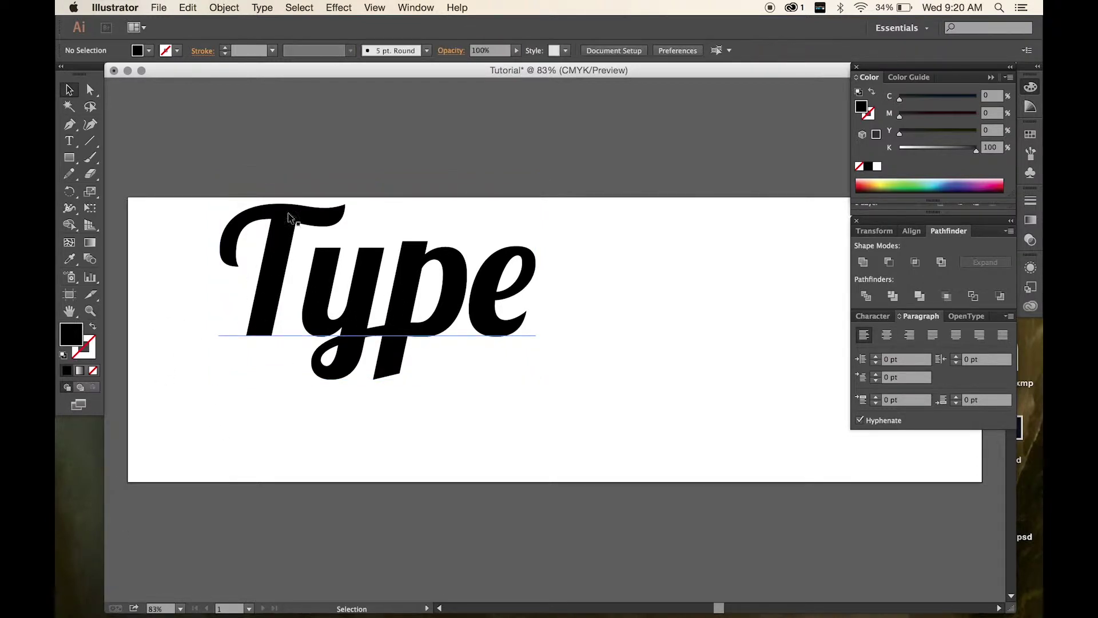
left_click_drag(218, 169, 517, 400)
left_click_drag(362, 367, 471, 390)
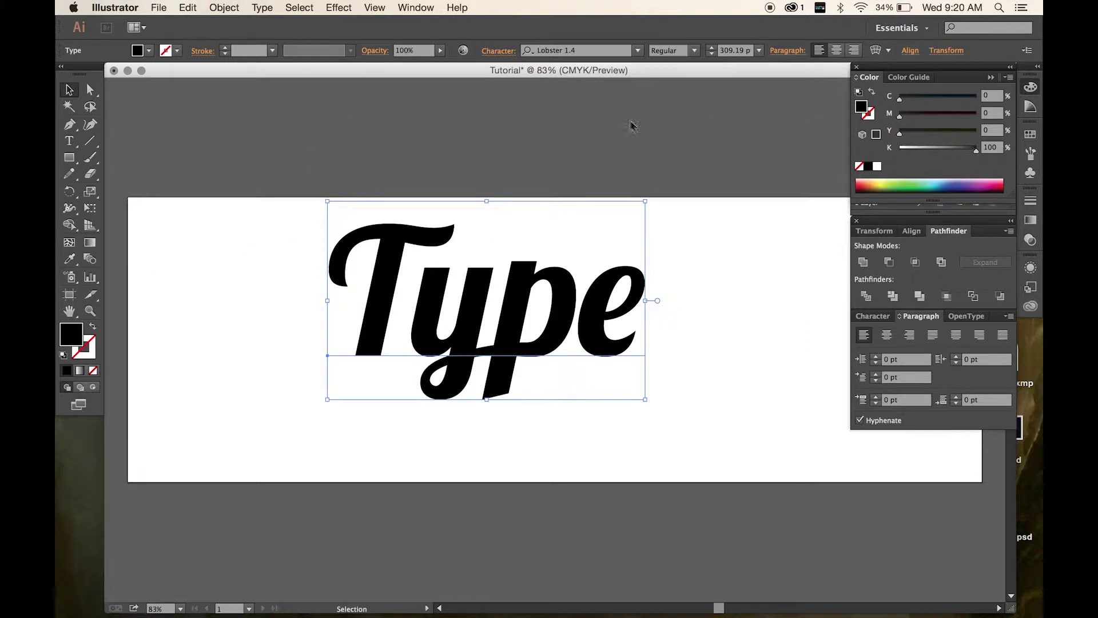
left_click(697, 51)
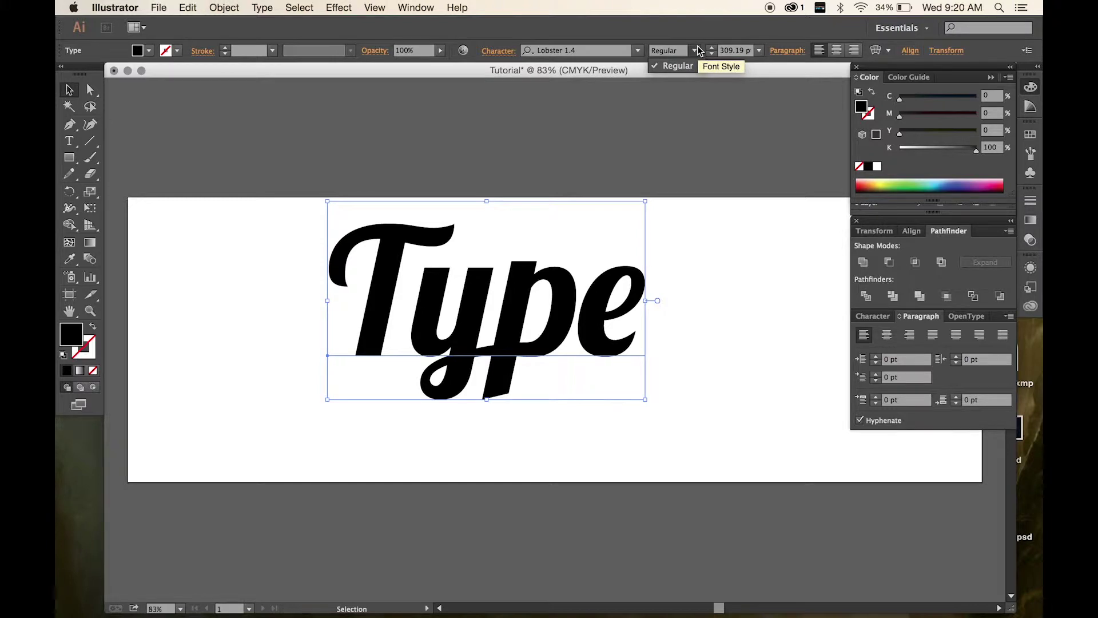
left_click(697, 50)
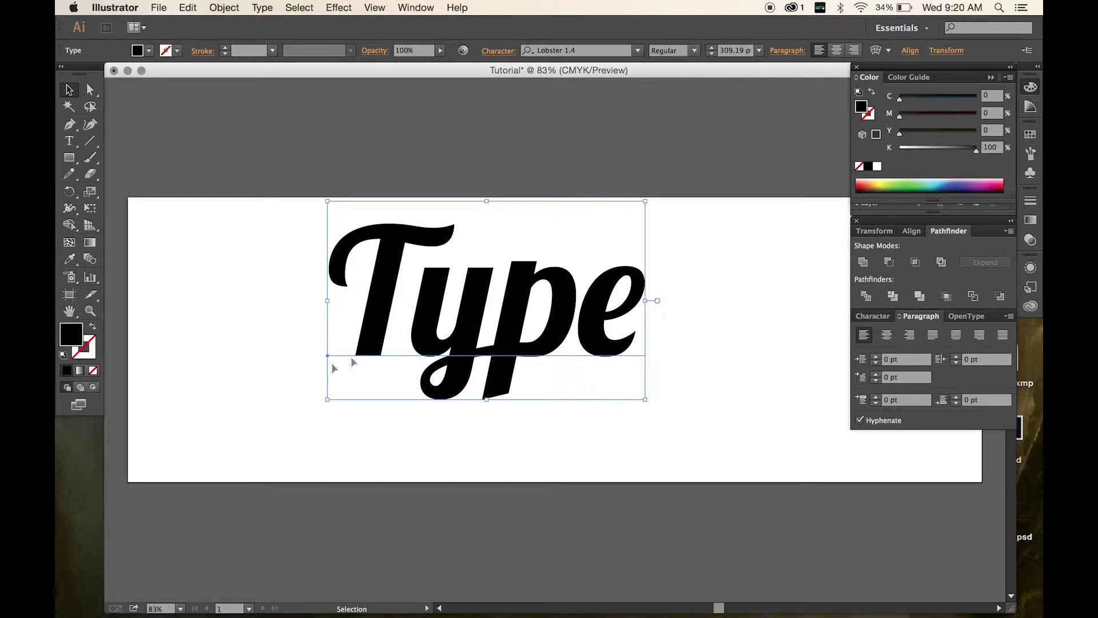
- Convert the text to outlines and position the outlined word near the artboard's upper middle
left_click_drag(446, 286, 345, 280)
right_click(382, 282)
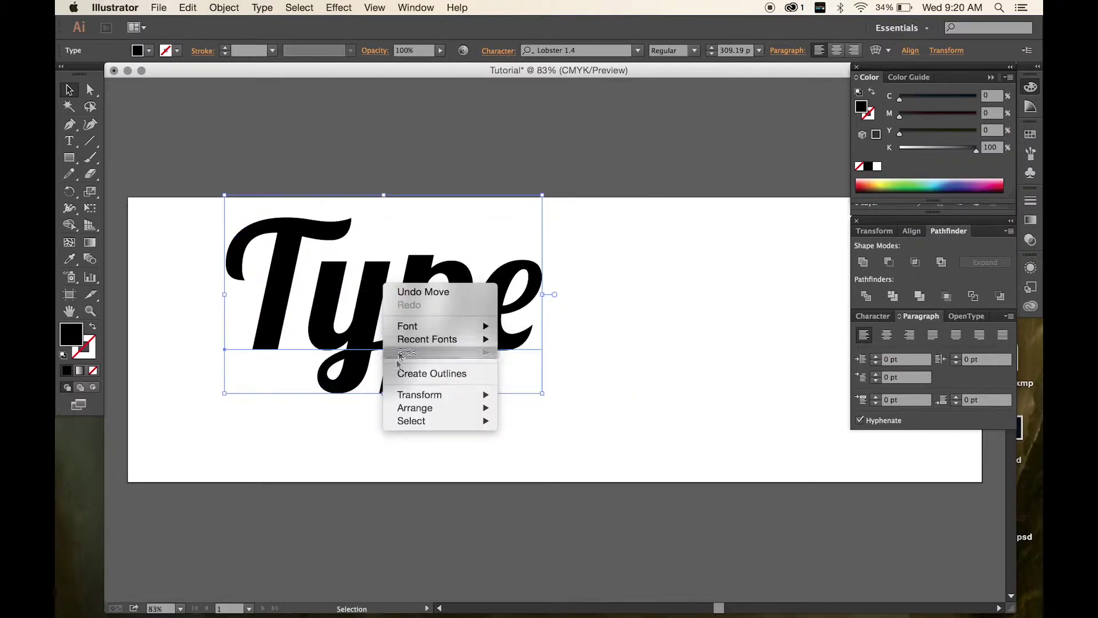
left_click(394, 373)
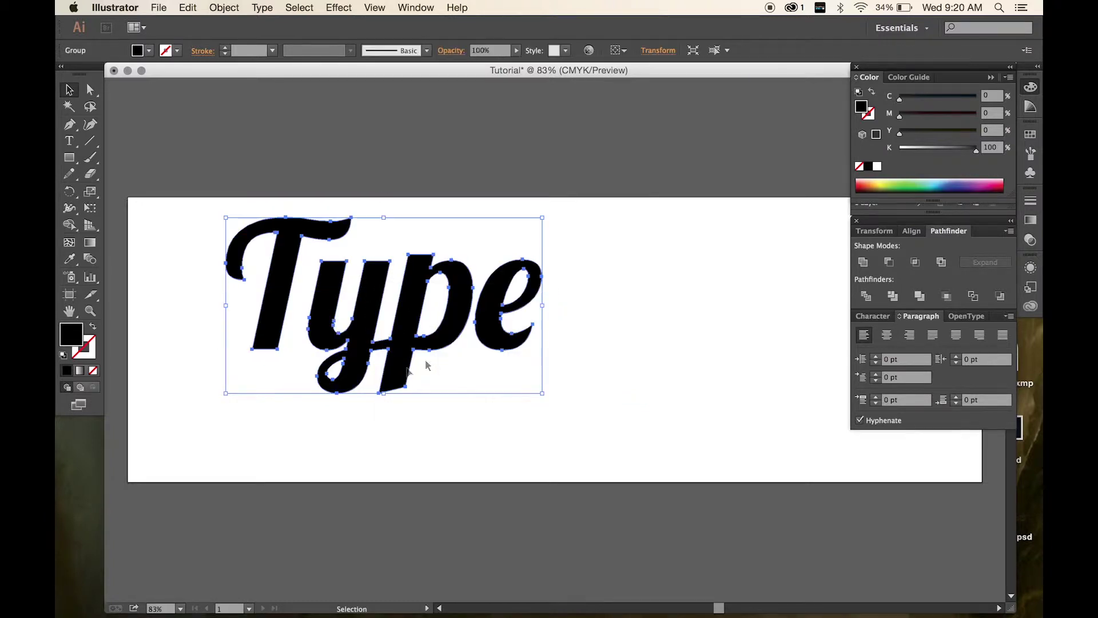
left_click(716, 246)
left_click_drag(333, 348, 421, 342)
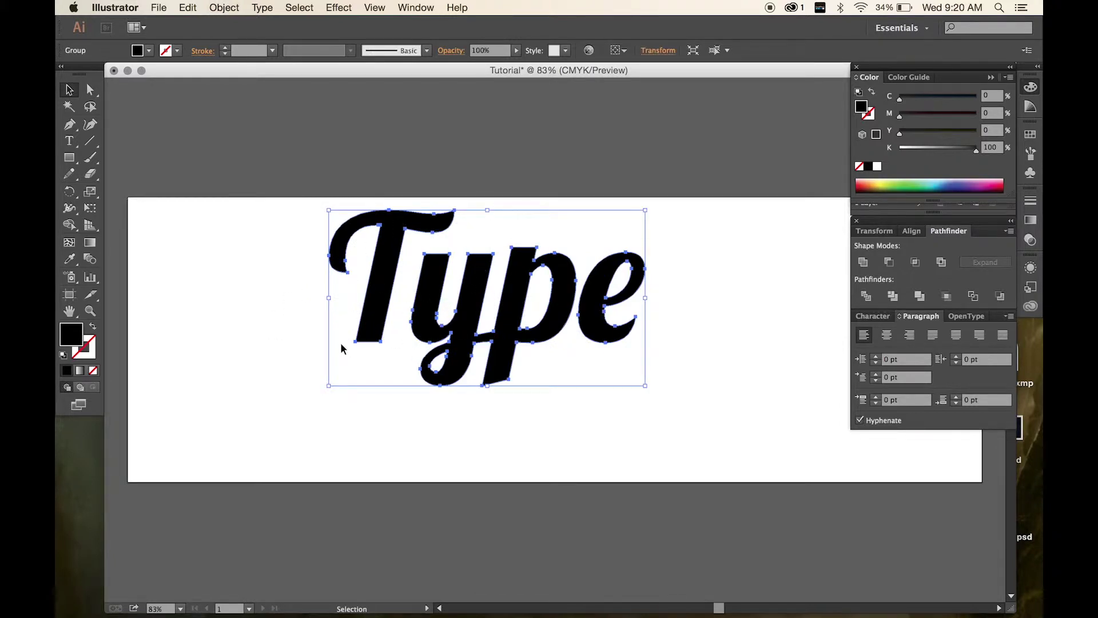
- Select the outlined word and ungroup it into separate letter shapes
left_click(235, 312)
left_click_drag(307, 198, 665, 391)
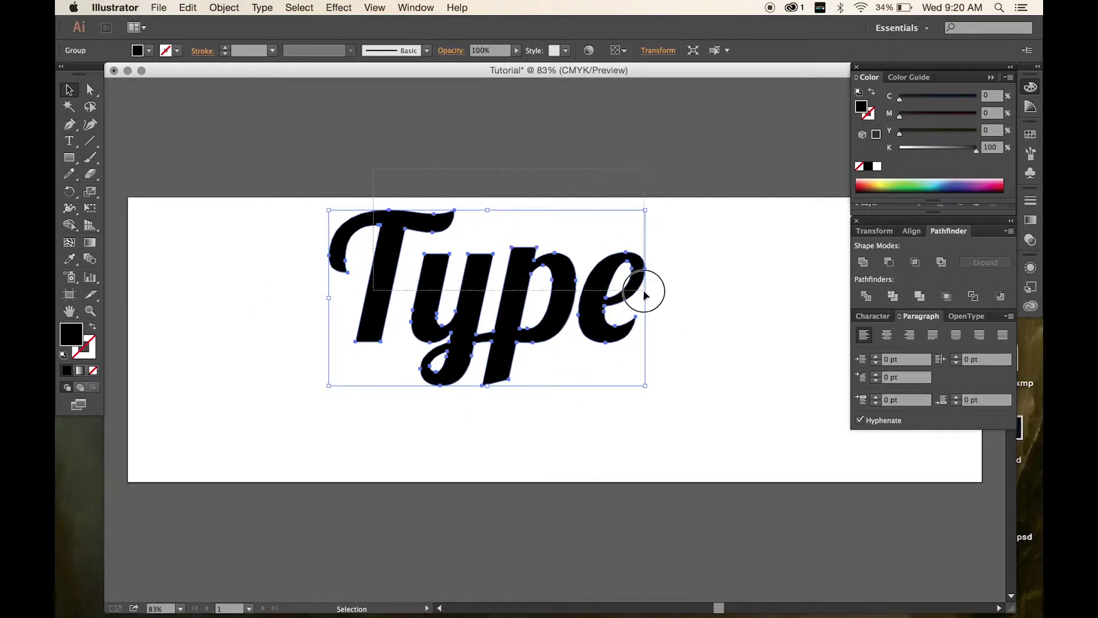
left_click(645, 439)
left_click(612, 322)
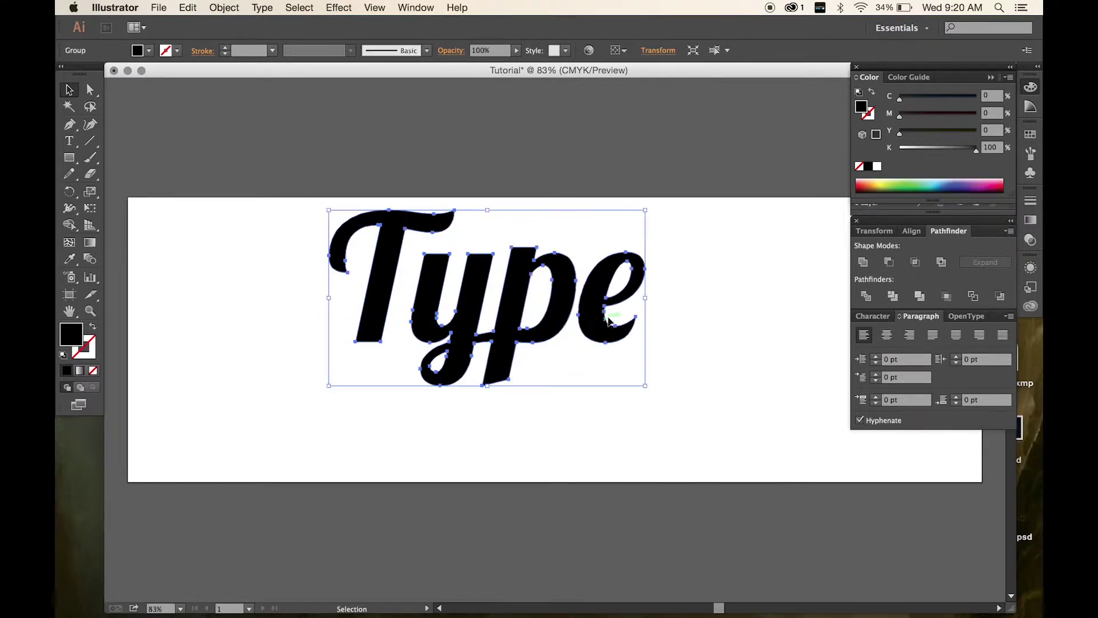
left_click(713, 273)
left_click(503, 315)
right_click(504, 314)
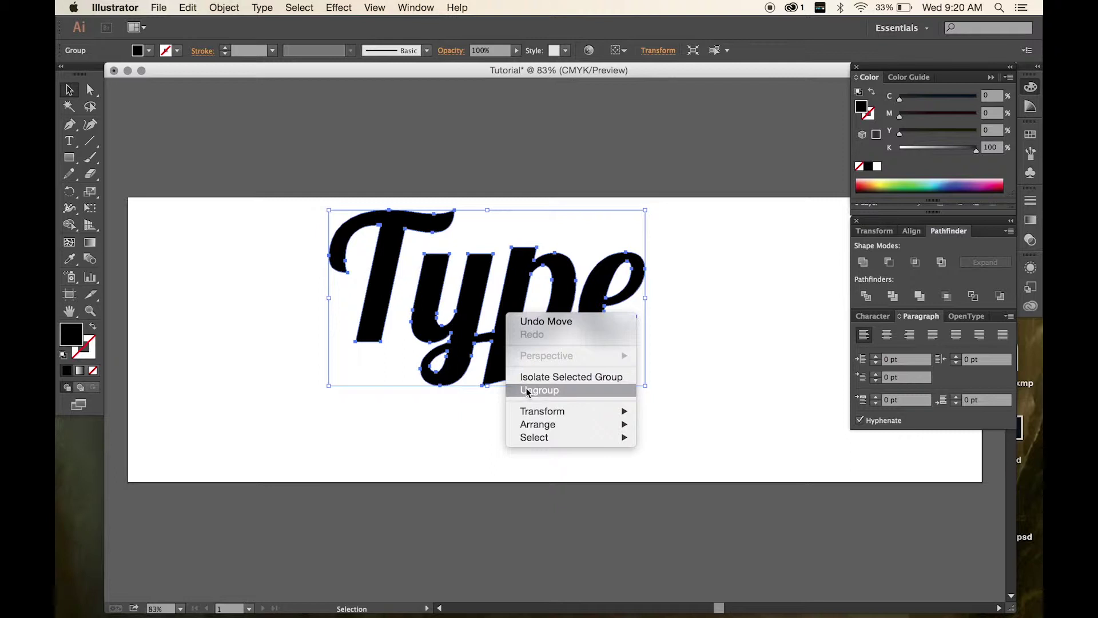
left_click(526, 391)
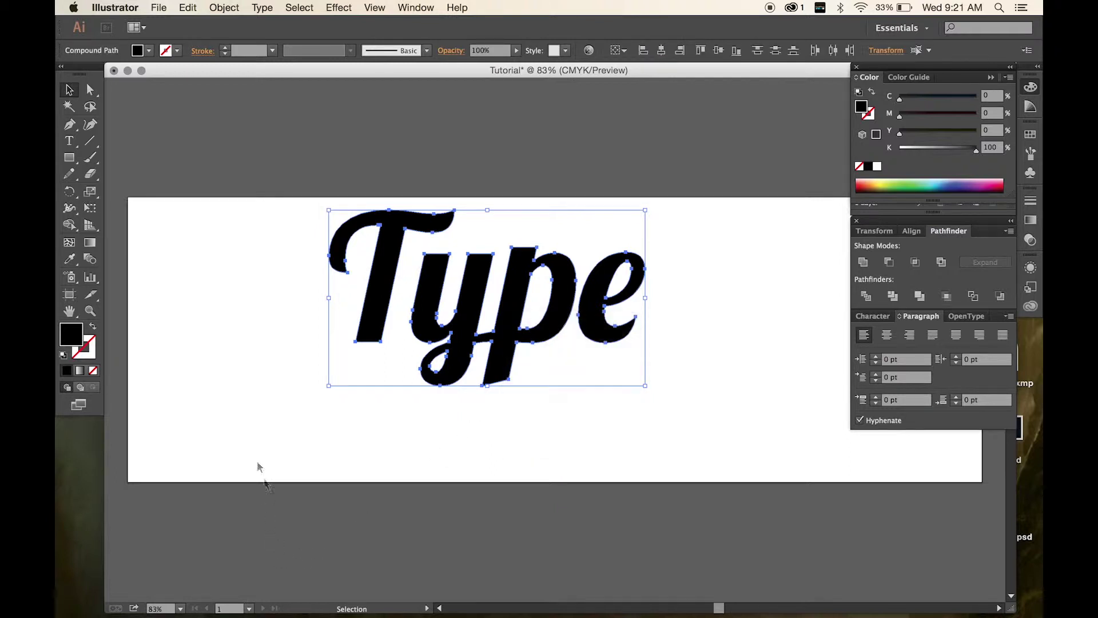
- Select the letter shapes one at a time to examine which ones are separate and which are joined
left_click(280, 379)
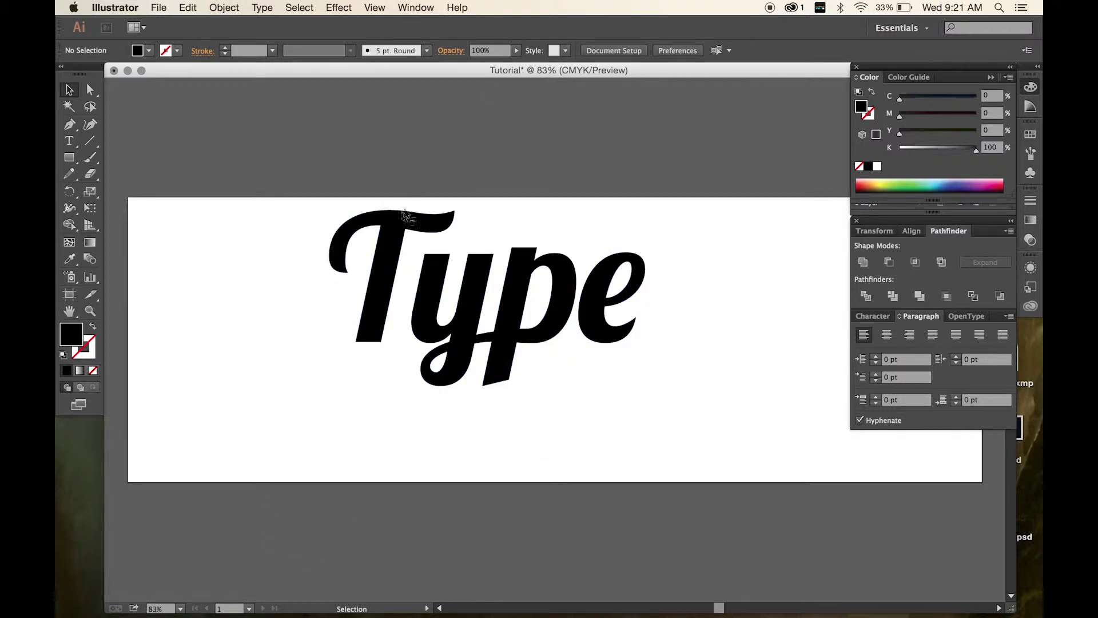
left_click(353, 279)
left_click(459, 258)
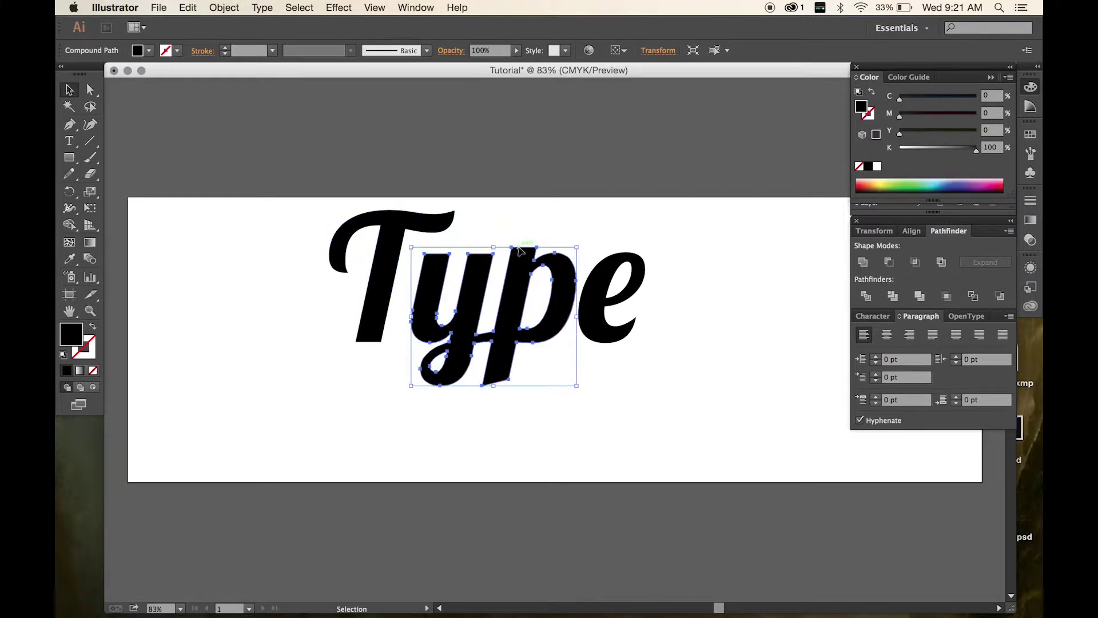
right_click(508, 265)
left_click(151, 580)
left_click(172, 586)
left_click(616, 270)
left_click(513, 302)
left_click(371, 321)
left_click(292, 349)
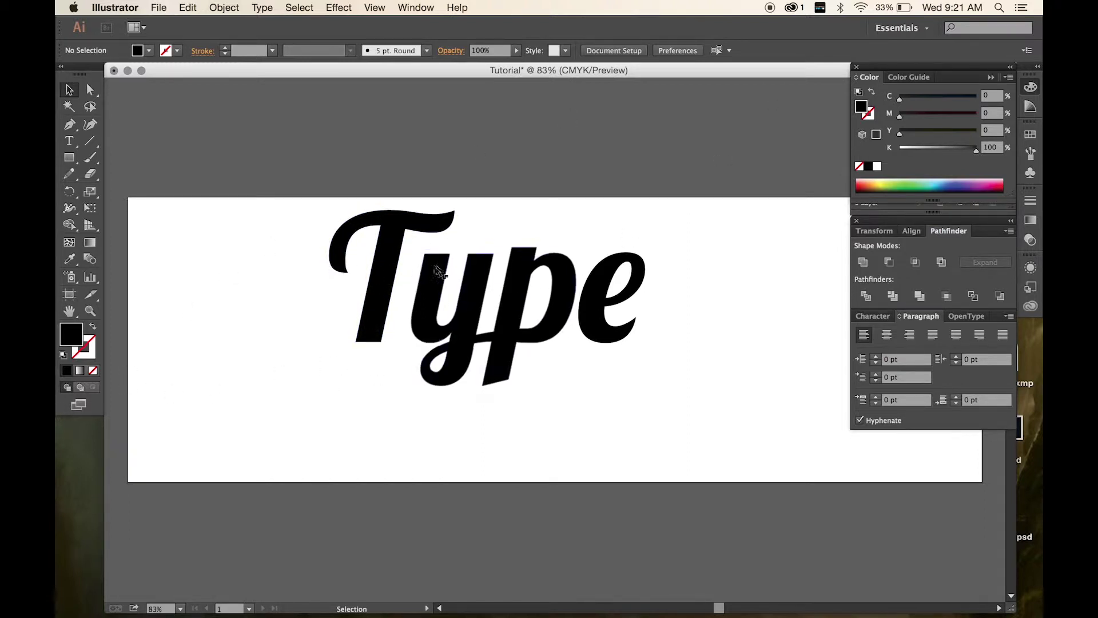
- Draw the swash's upper edge with the Pen tool, curving from the T's hook across the y and p to the e's outer edge
left_click(70, 125)
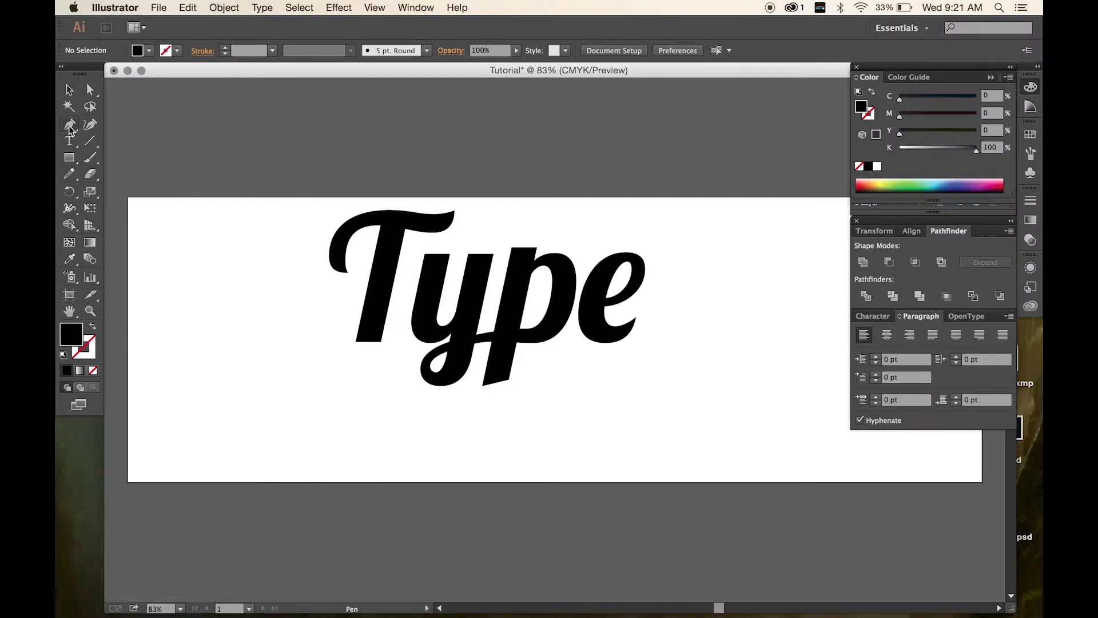
scroll(372, 281, "up", 2)
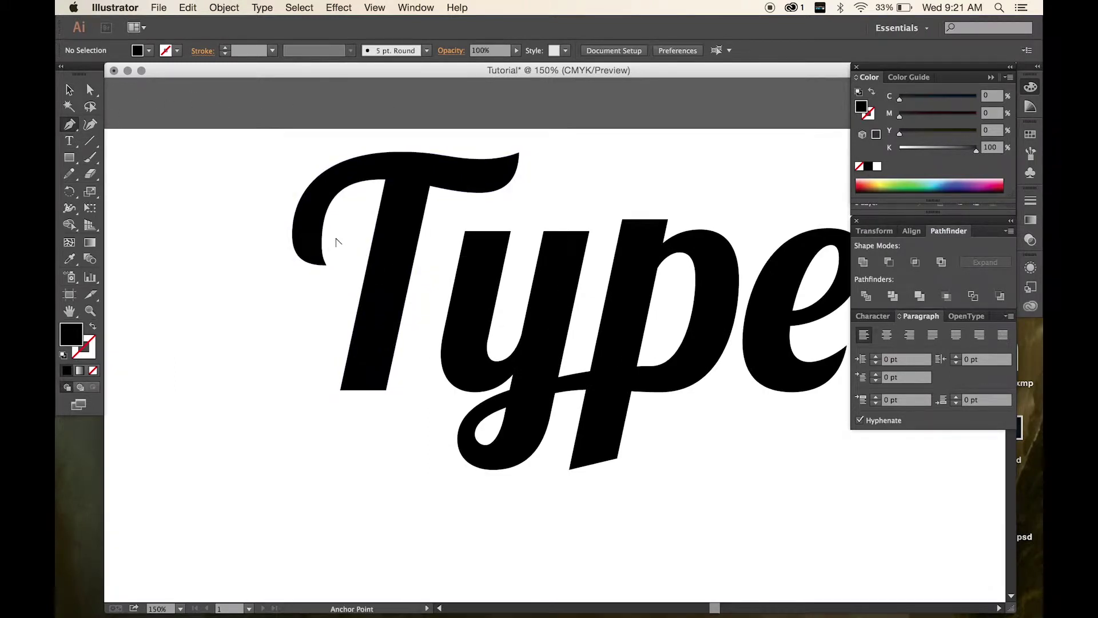
scroll(336, 240, "up", 1)
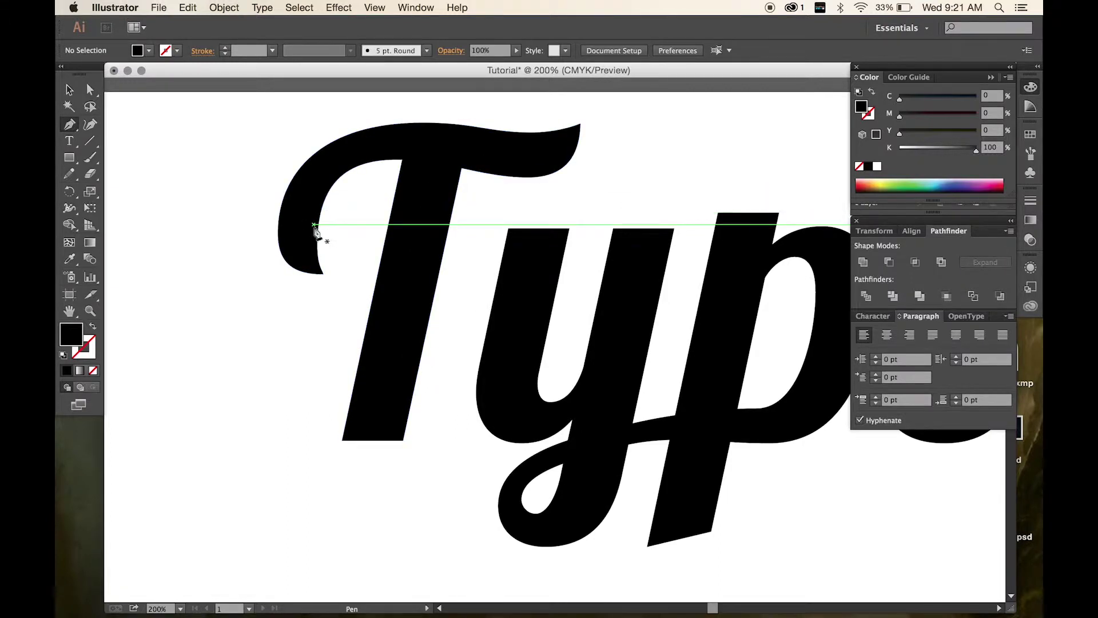
left_click(318, 224)
left_click_drag(541, 284, 804, 231)
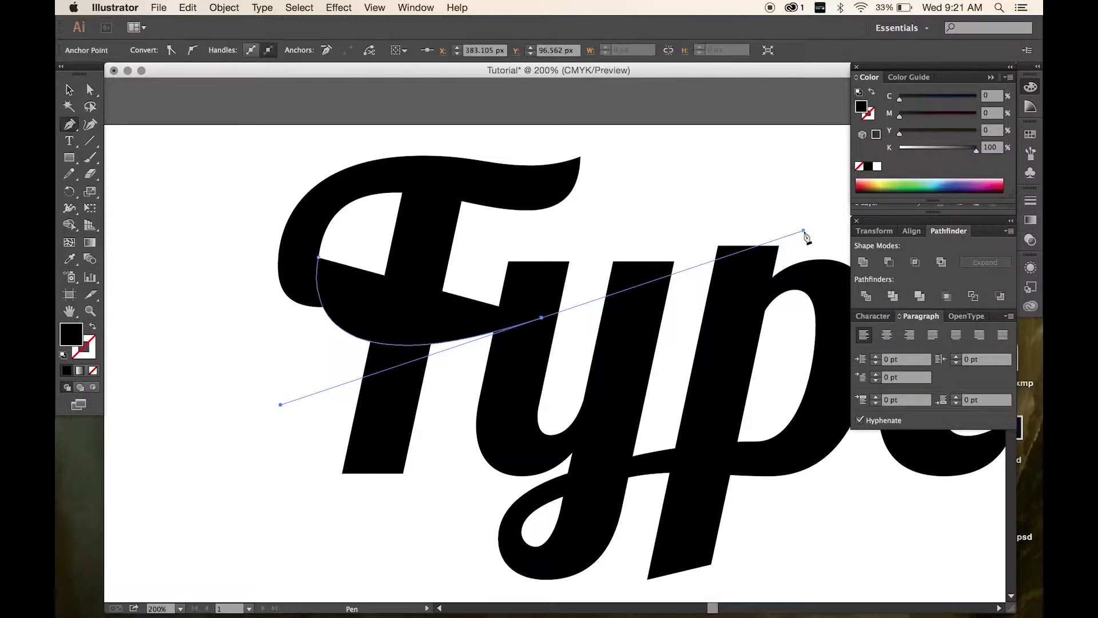
key("space")
left_click_drag(744, 314, 527, 279)
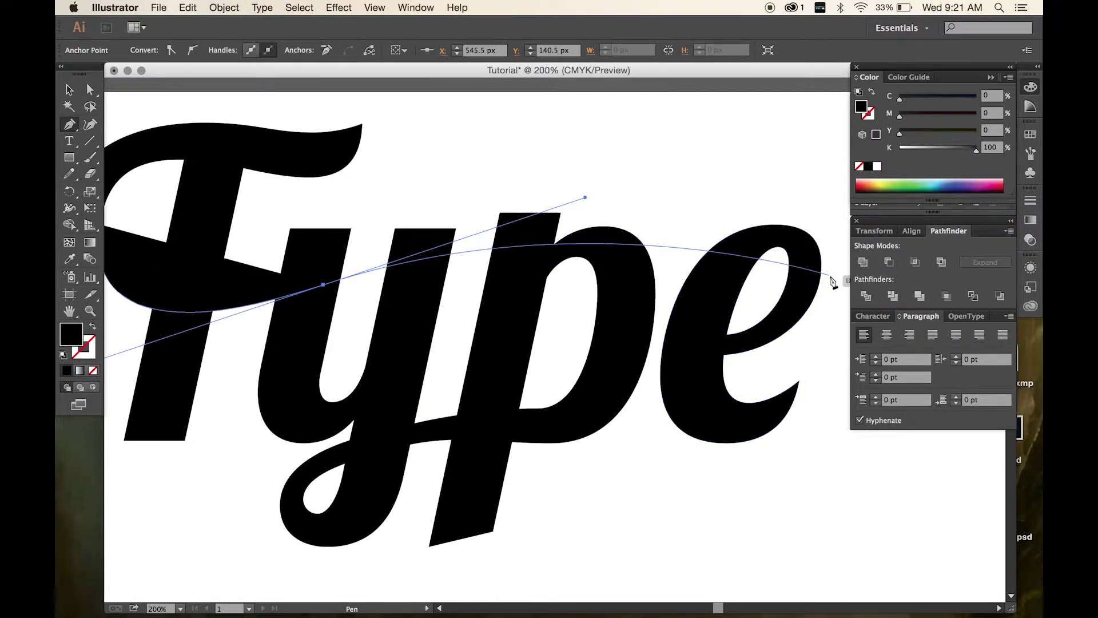
left_click_drag(831, 285, 844, 333)
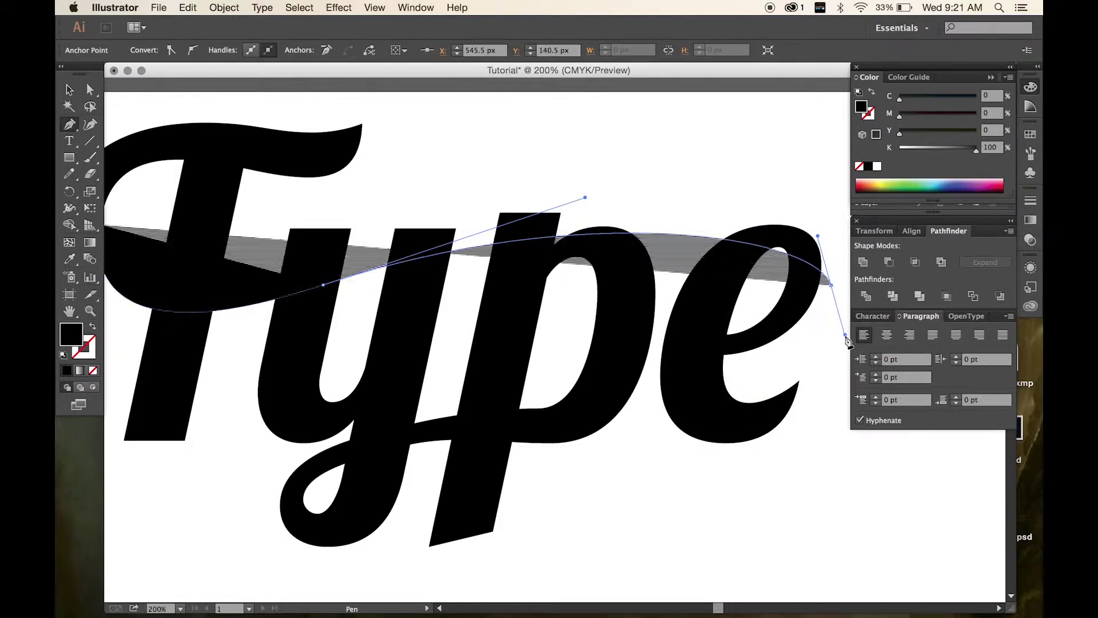
left_click(831, 287)
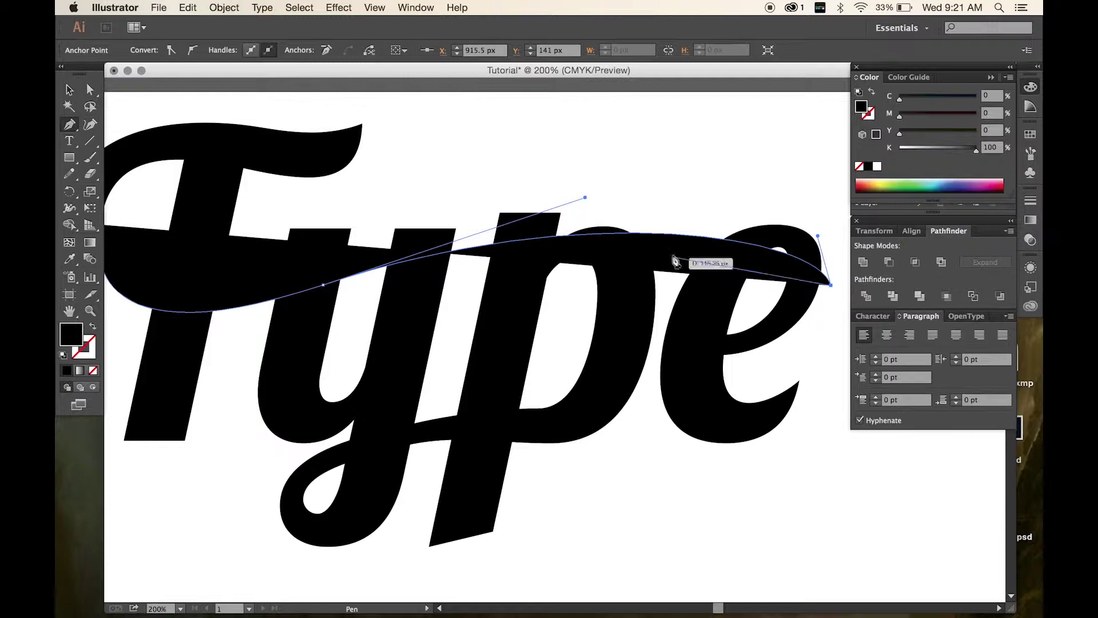
left_click_drag(633, 258, 528, 258)
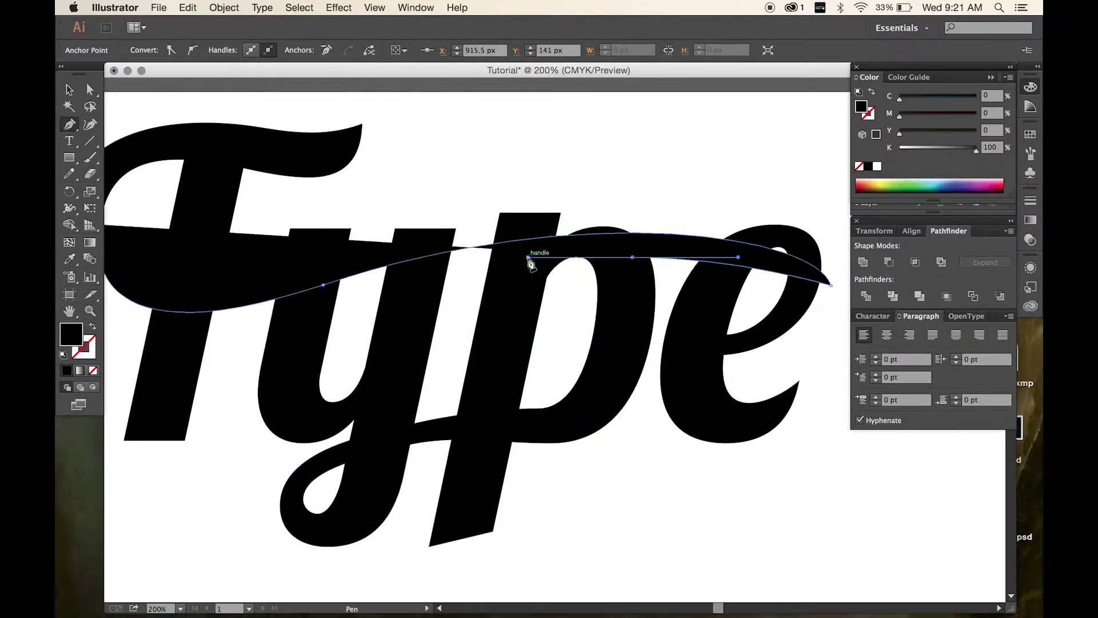
left_click(348, 295)
left_click_drag(349, 295, 270, 339)
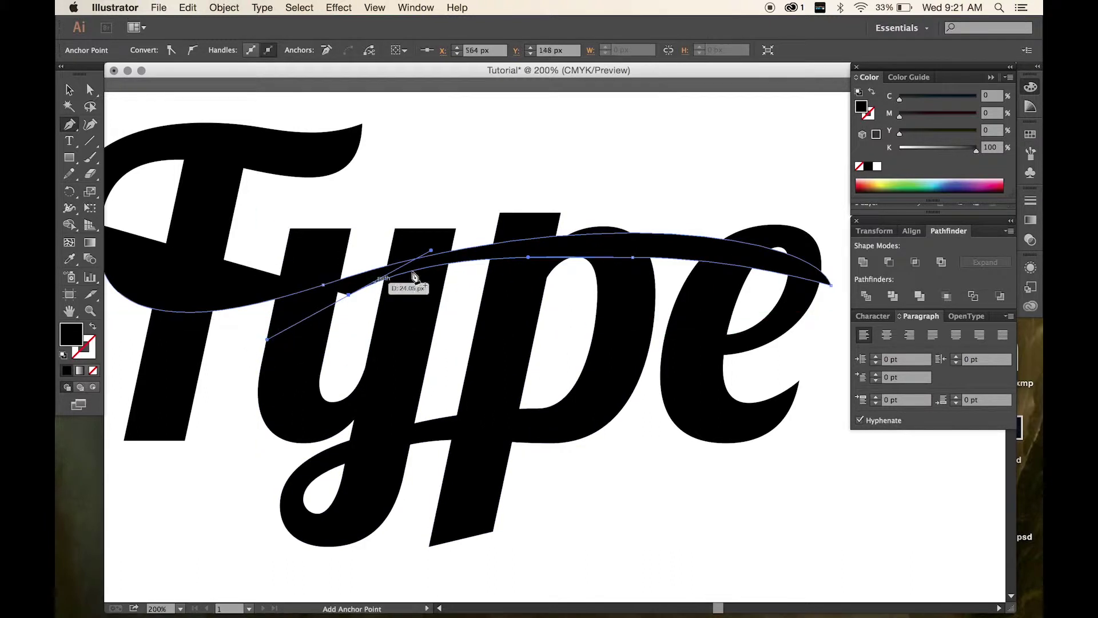
key("super+z")
key("super+z")
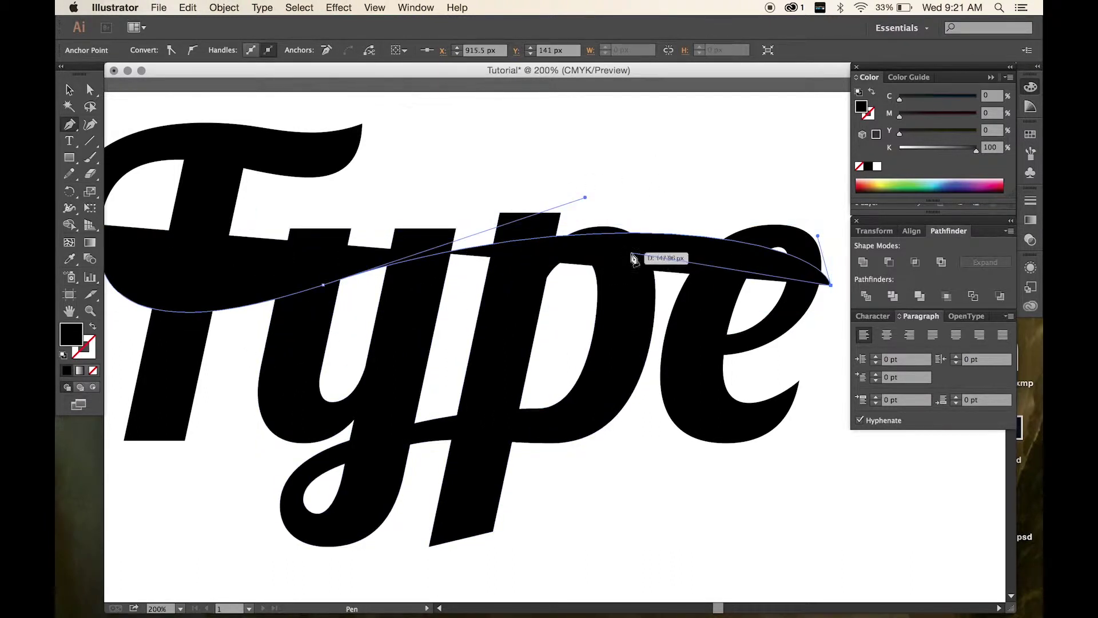
- Draw the swash's lower edge back through the p and y, and close the path at the T's hook
left_click_drag(629, 249, 509, 253)
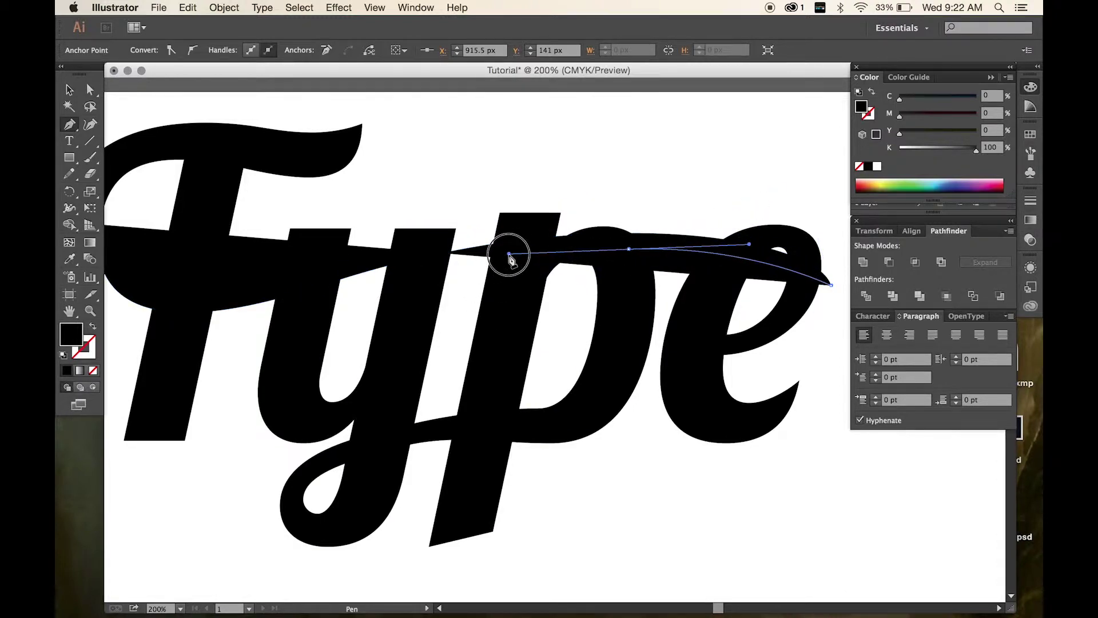
left_click_drag(323, 284, 331, 314)
scroll(392, 299, "left", 10)
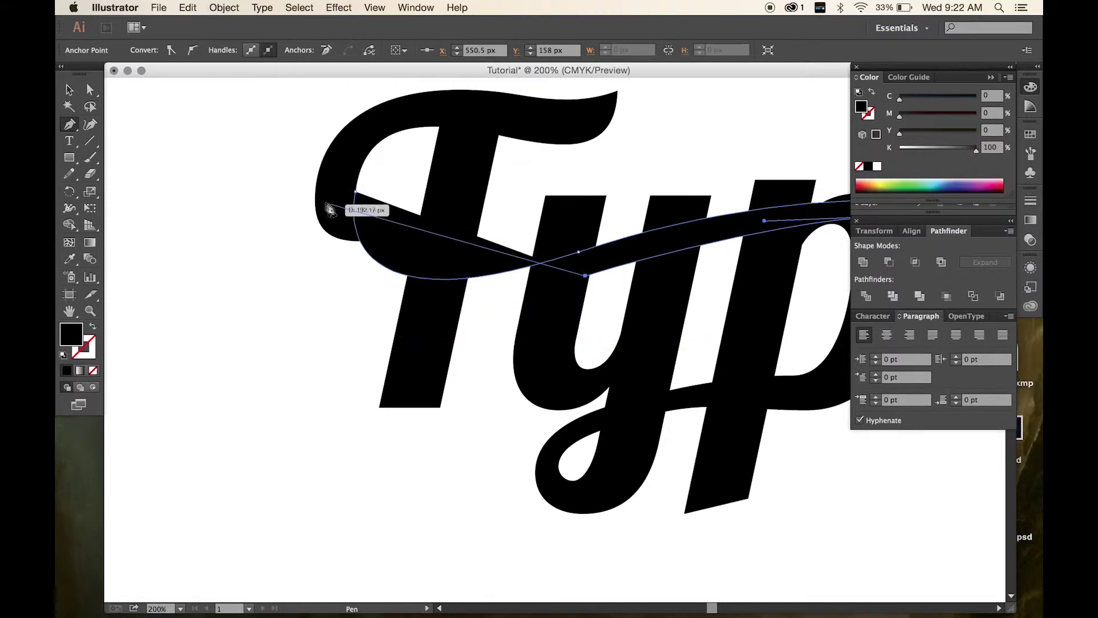
mouse_move(326, 166)
left_mouse_down()
mouse_move(351, 50)
mouse_move(257, 209)
mouse_move(290, 140)
mouse_move(333, 115)
mouse_move(329, 145)
left_mouse_up()
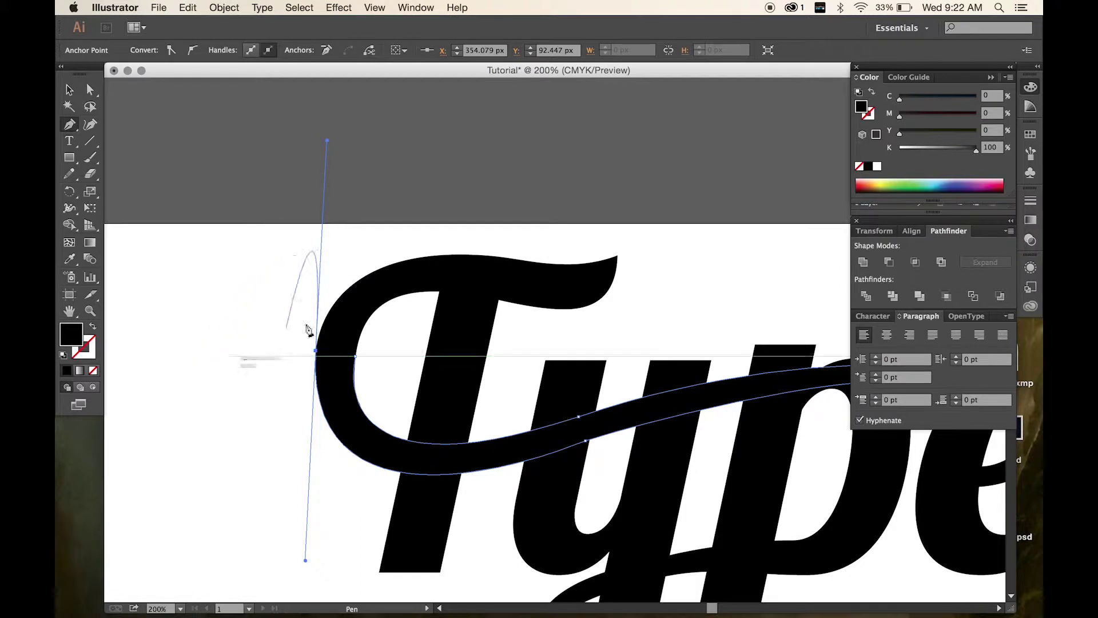
left_click_drag(315, 350, 355, 360)
mouse_move(201, 393)
left_mouse_down()
mouse_move(240, 380)
mouse_move(200, 393)
left_mouse_up()
key("super+z")
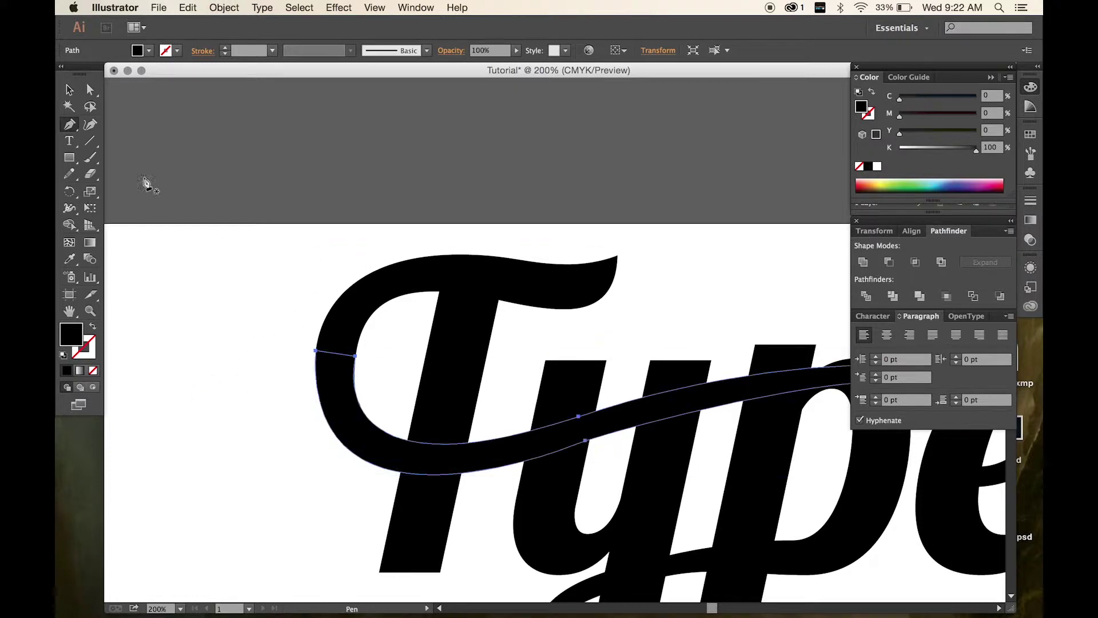
- Adjust the curve handle of the swash's outer anchor so its edge flows smoothly into the T's hook
left_click(90, 89)
left_click(228, 311)
scroll(297, 382, "up", 2)
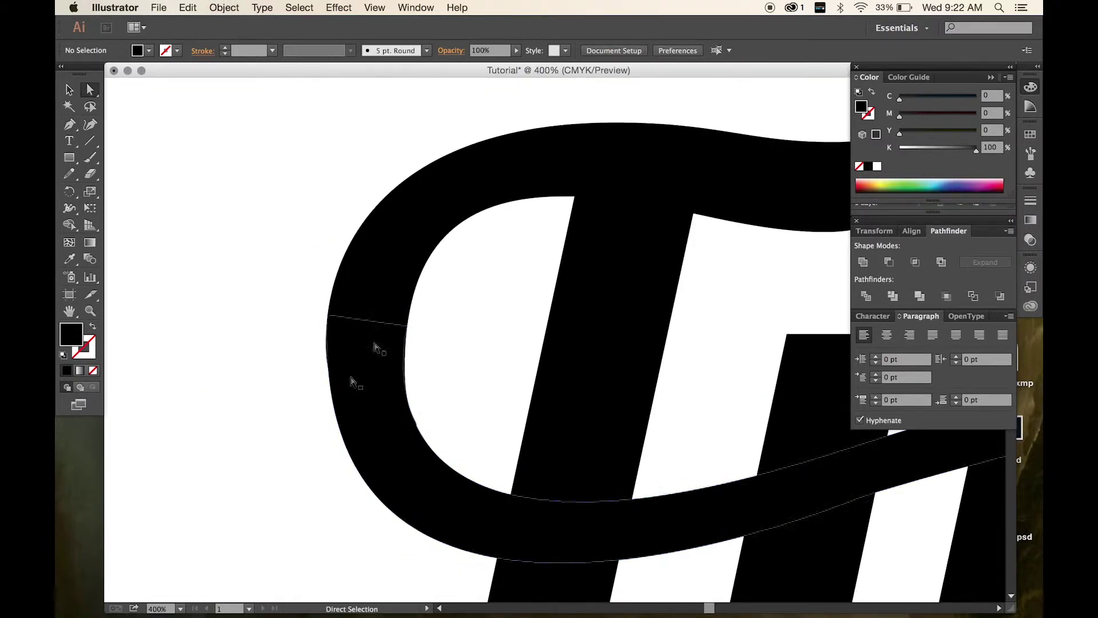
left_click(337, 321)
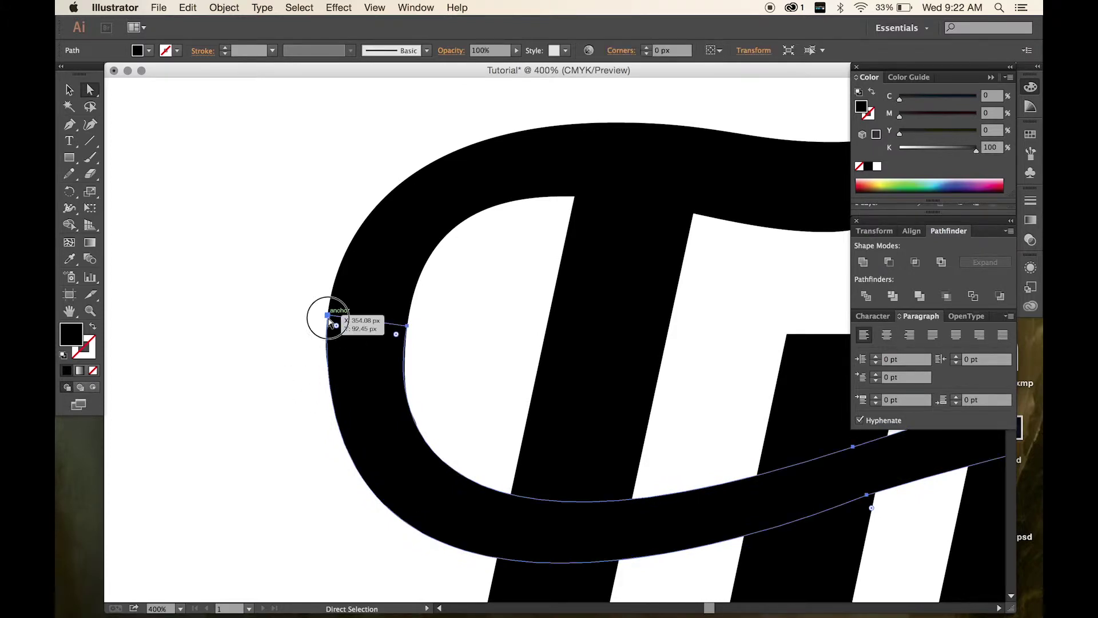
left_click_drag(330, 315, 295, 405)
scroll(252, 553, "down", 2)
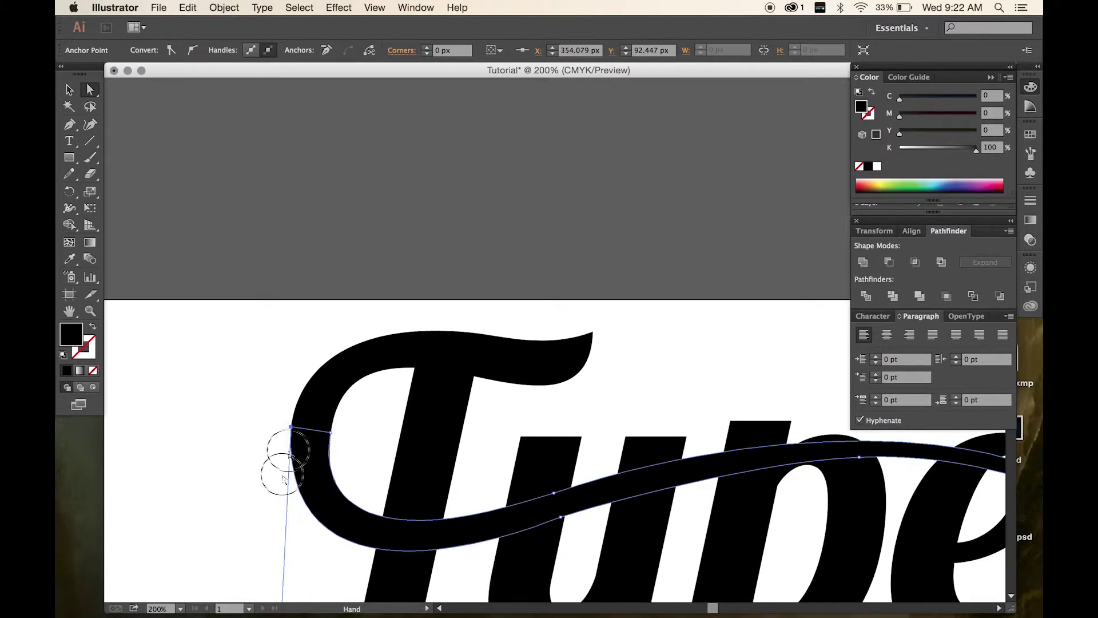
scroll(282, 441, "down", 5)
left_click_drag(345, 422, 341, 418)
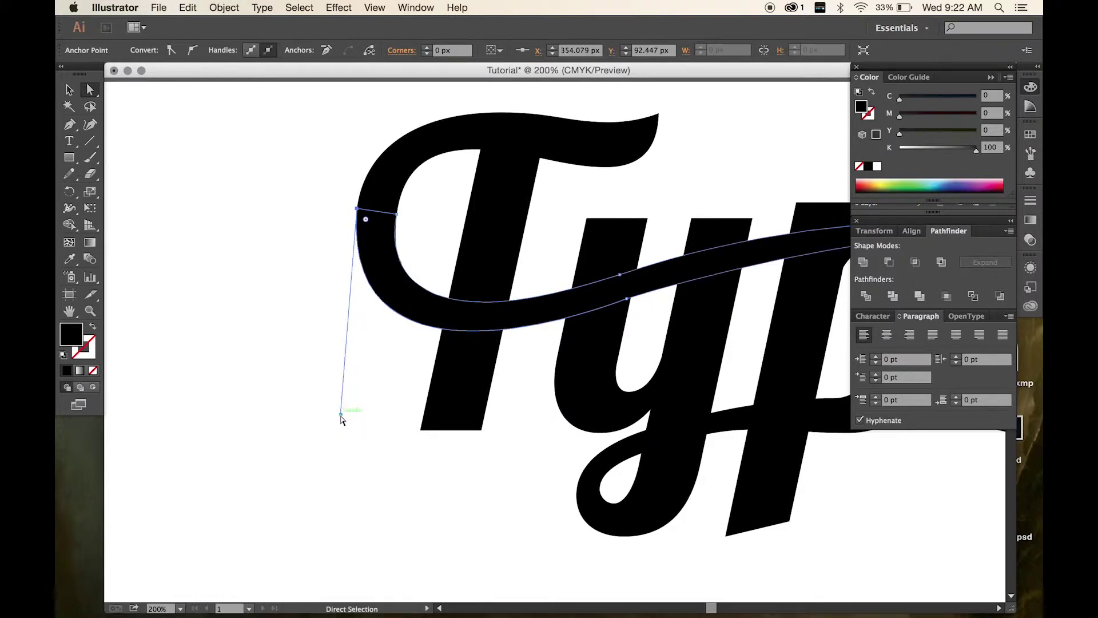
left_click(286, 413)
left_click_drag(361, 349, 172, 411)
scroll(337, 381, "down", 1)
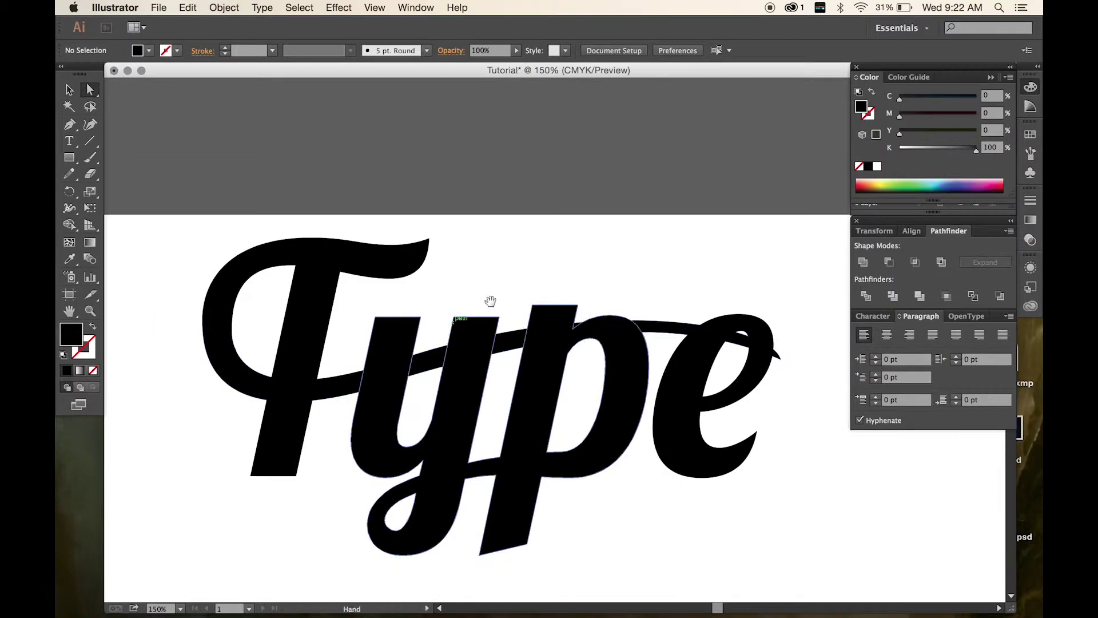
- Draw a narrow closed cutter shape with the Pen tool across the swash along the y's outer edge on the T side
left_click(68, 89)
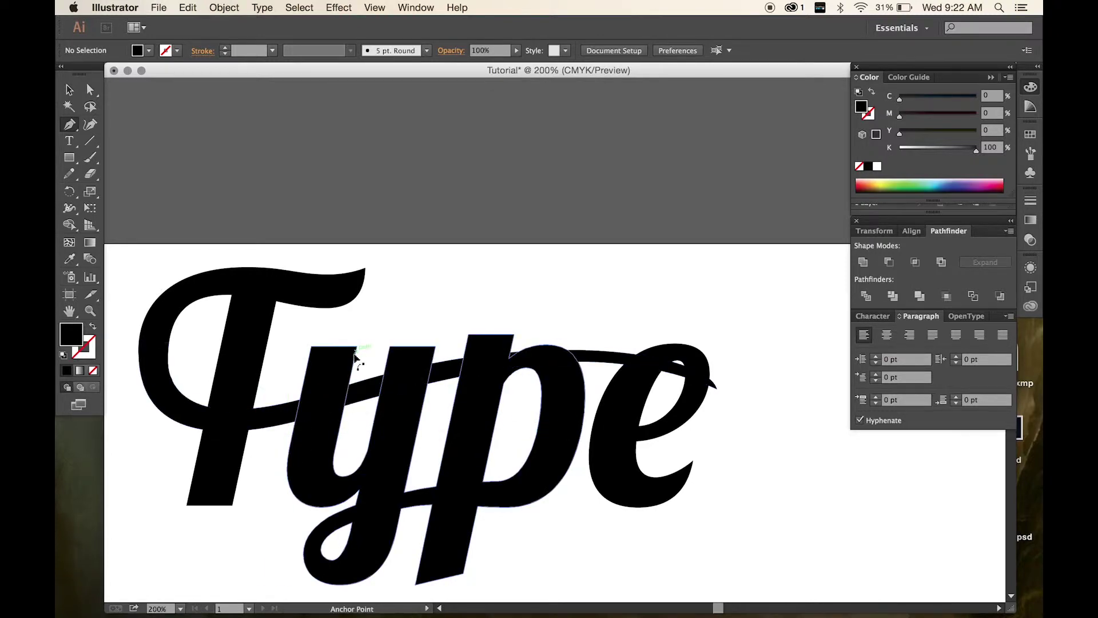
scroll(343, 363, "up", 3)
scroll(268, 456, "up", 3)
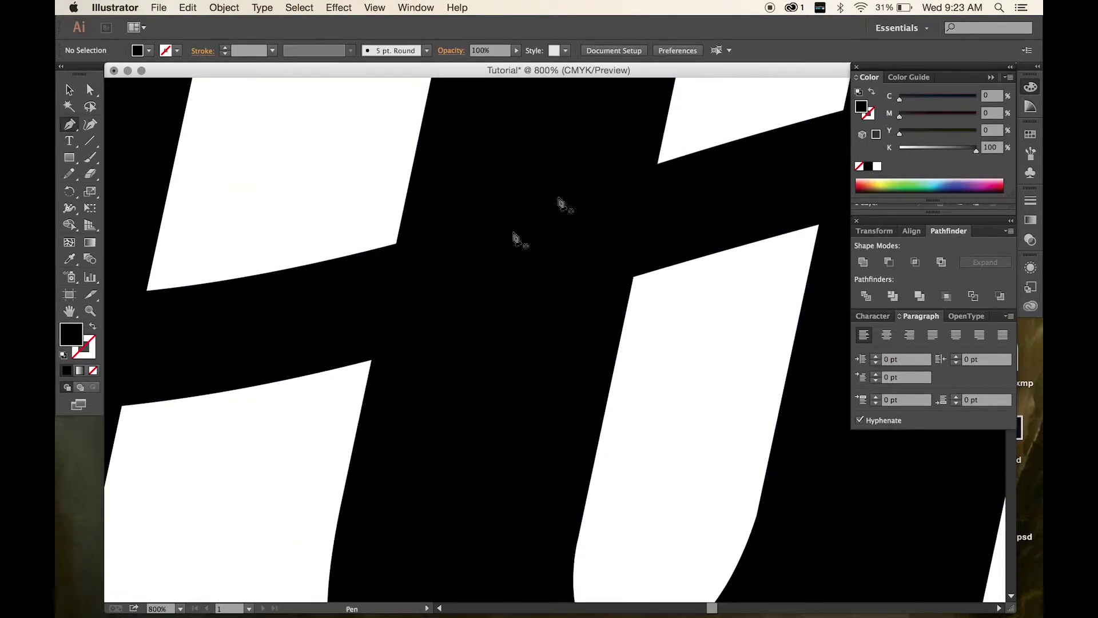
left_click_drag(368, 375, 393, 209)
left_click(392, 203)
left_click(428, 190)
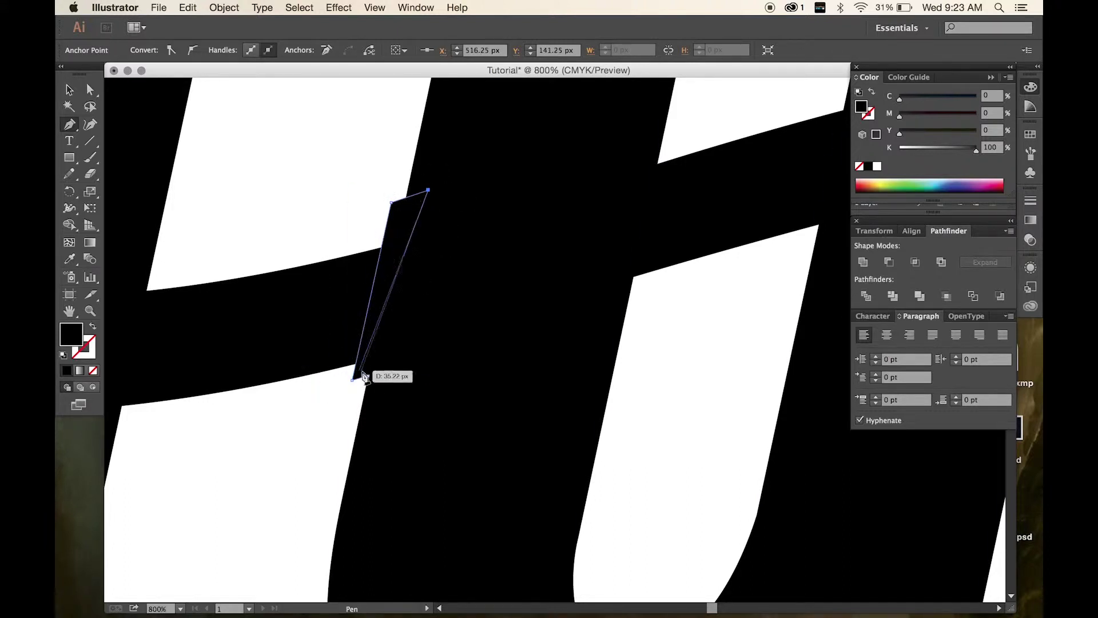
left_click(363, 374)
- Select the cutter shape together with the swash and subtract it with Minus Front, leaving a gap before the y
left_click(70, 92)
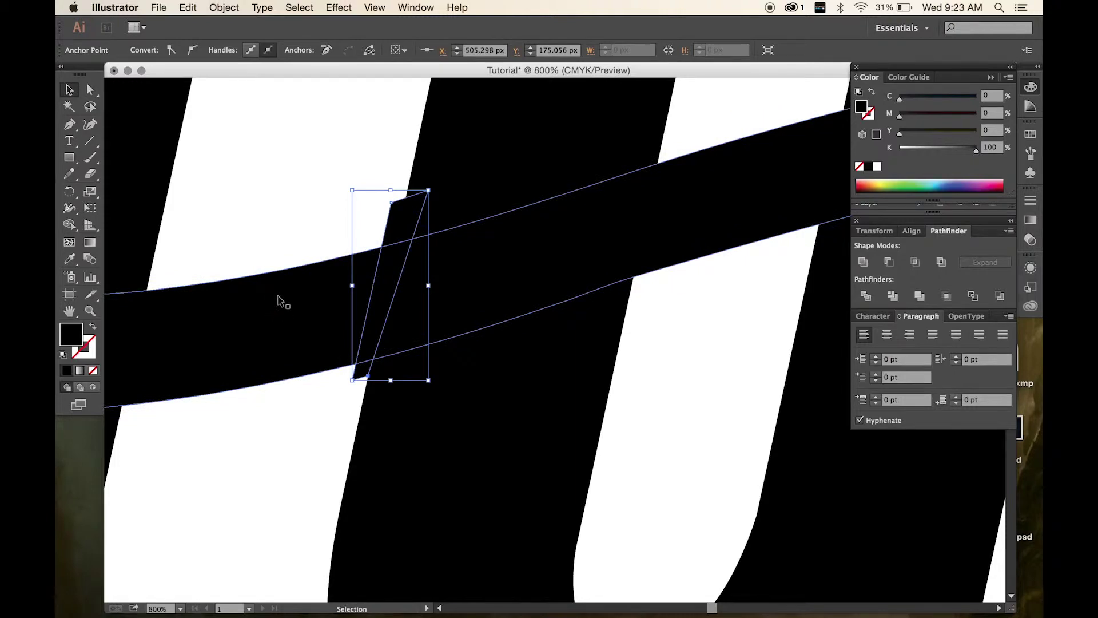
scroll(283, 301, "down", 5)
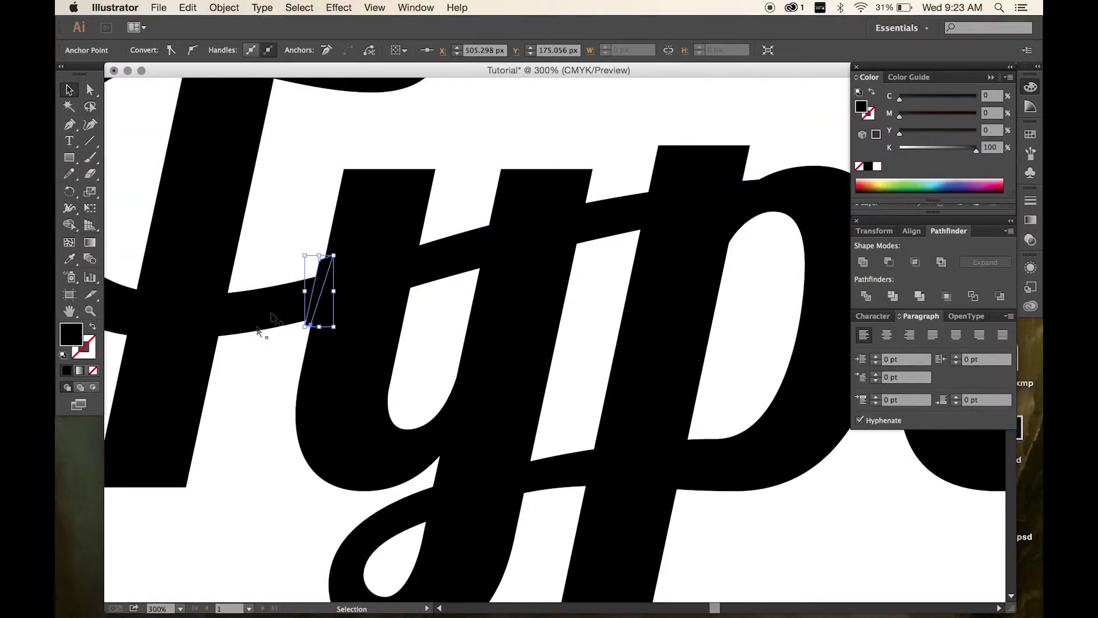
left_click(400, 269, "shift")
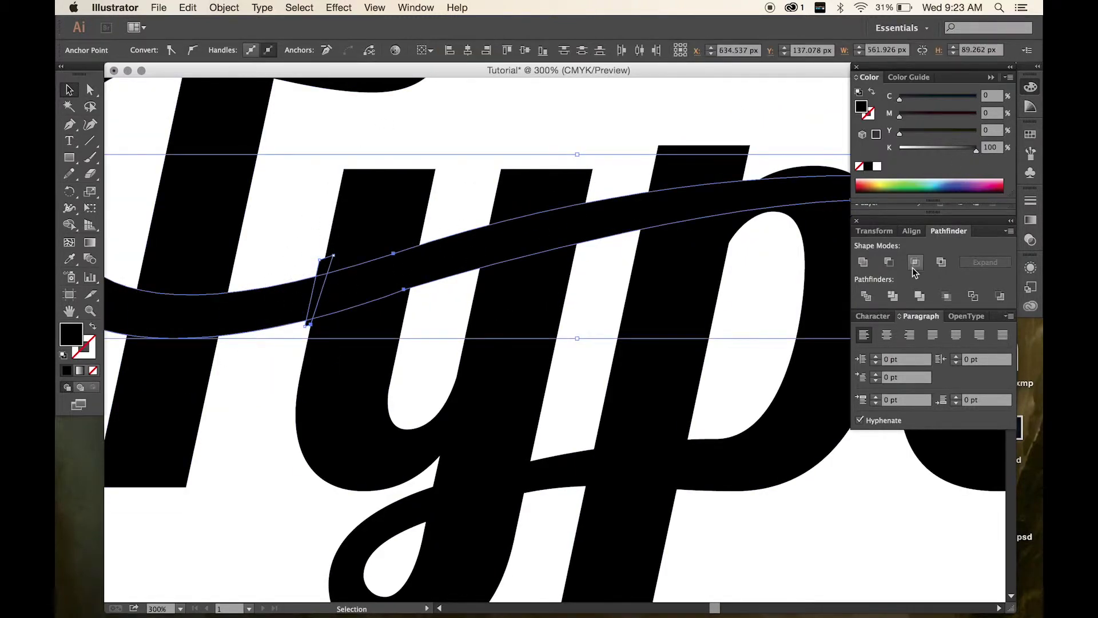
left_click(417, 7)
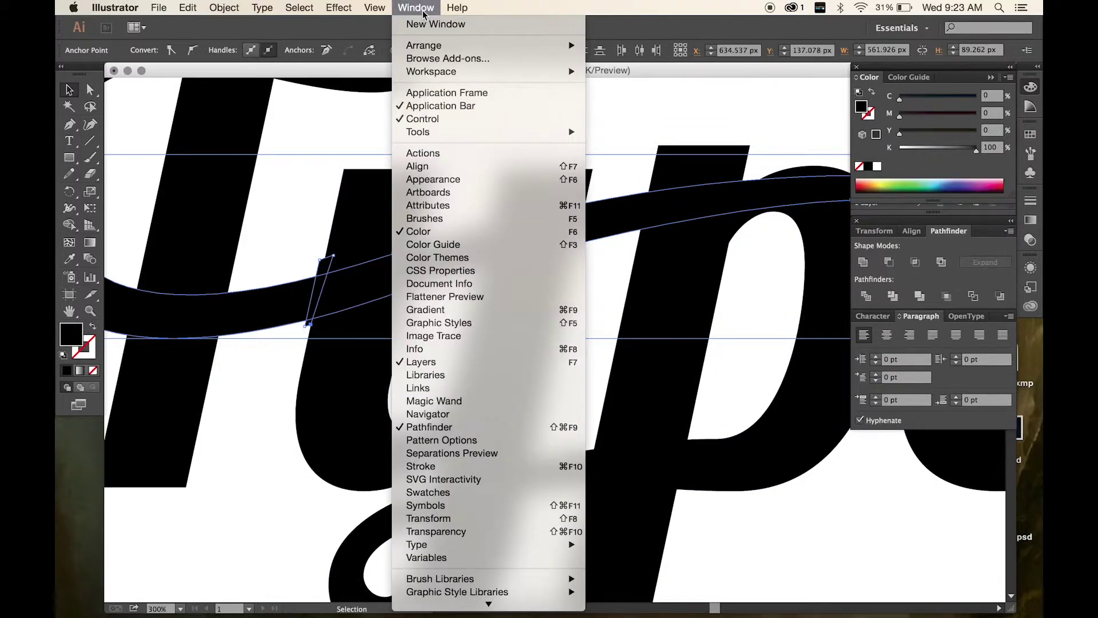
left_click(423, 429)
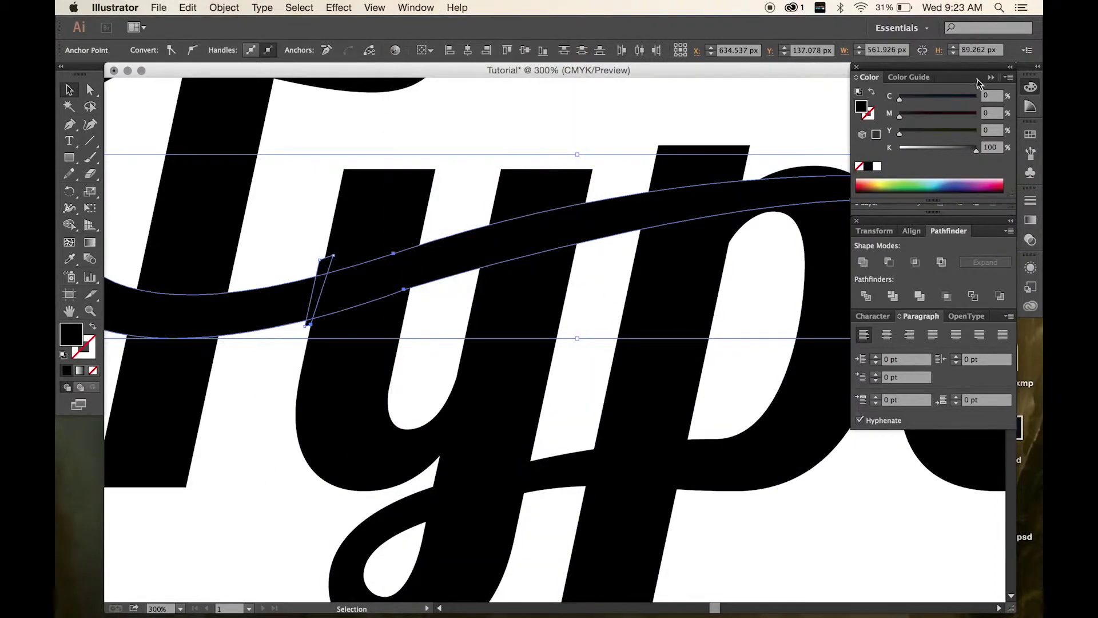
left_click(896, 260)
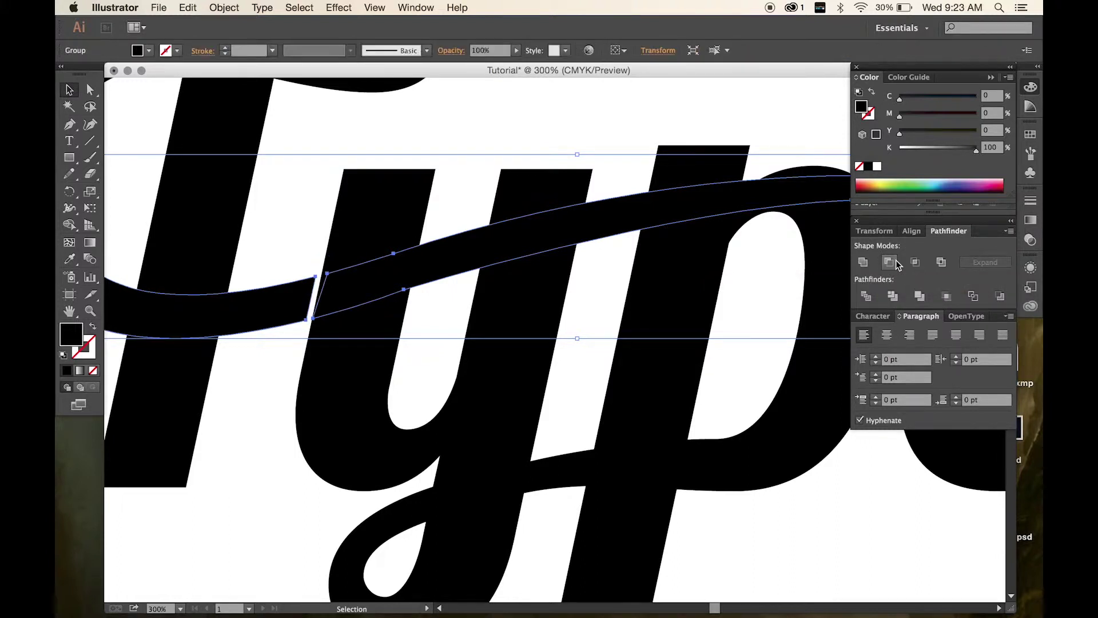
left_click(263, 378)
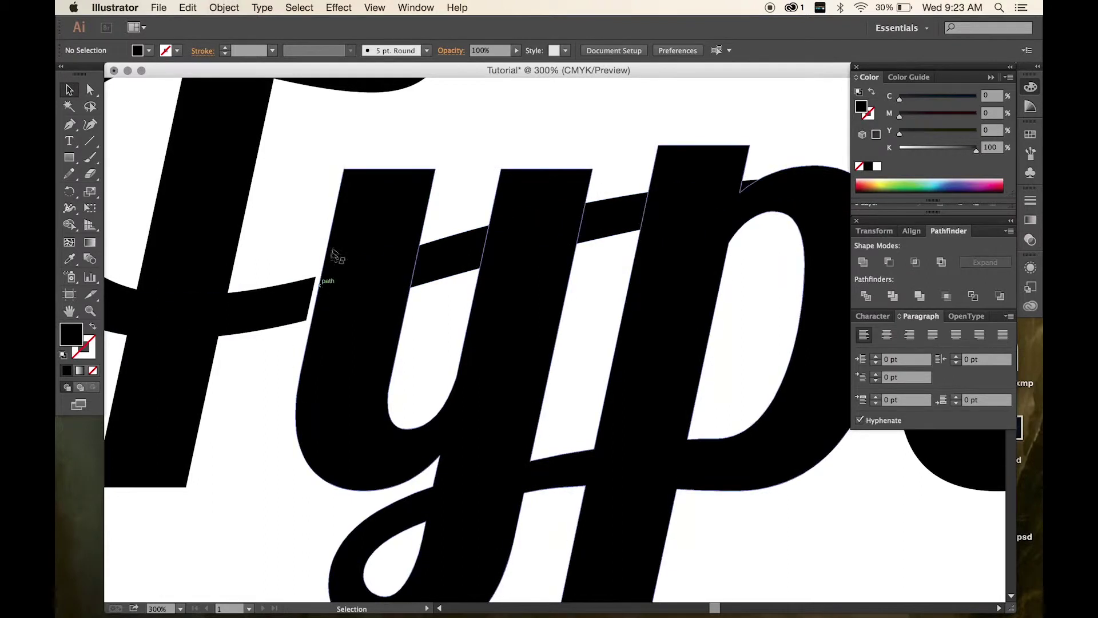
left_click(320, 285)
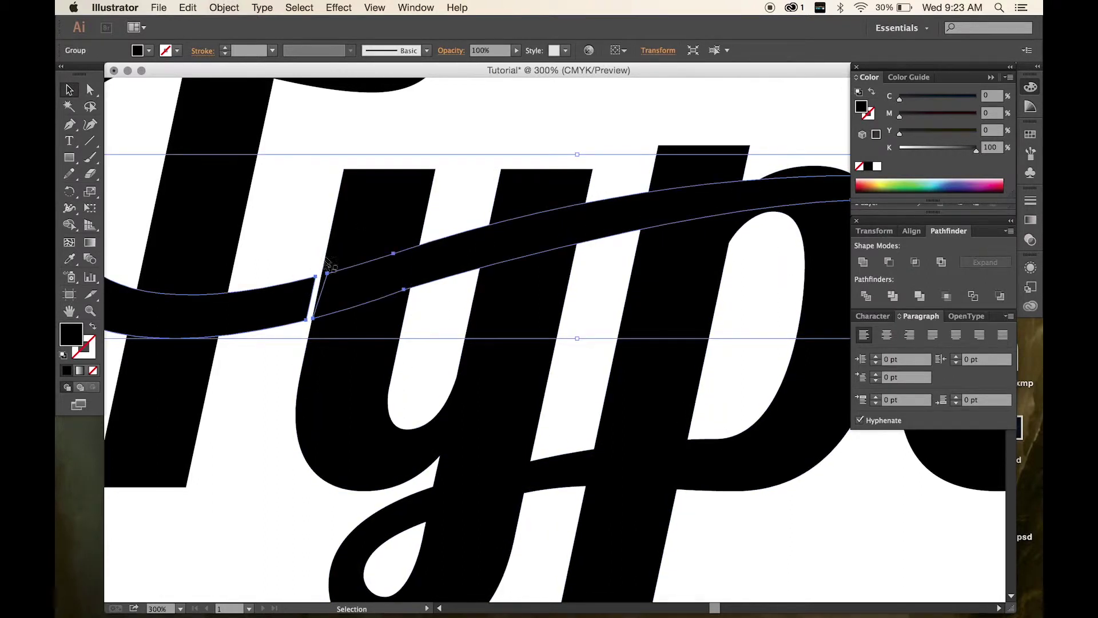
left_click(325, 235)
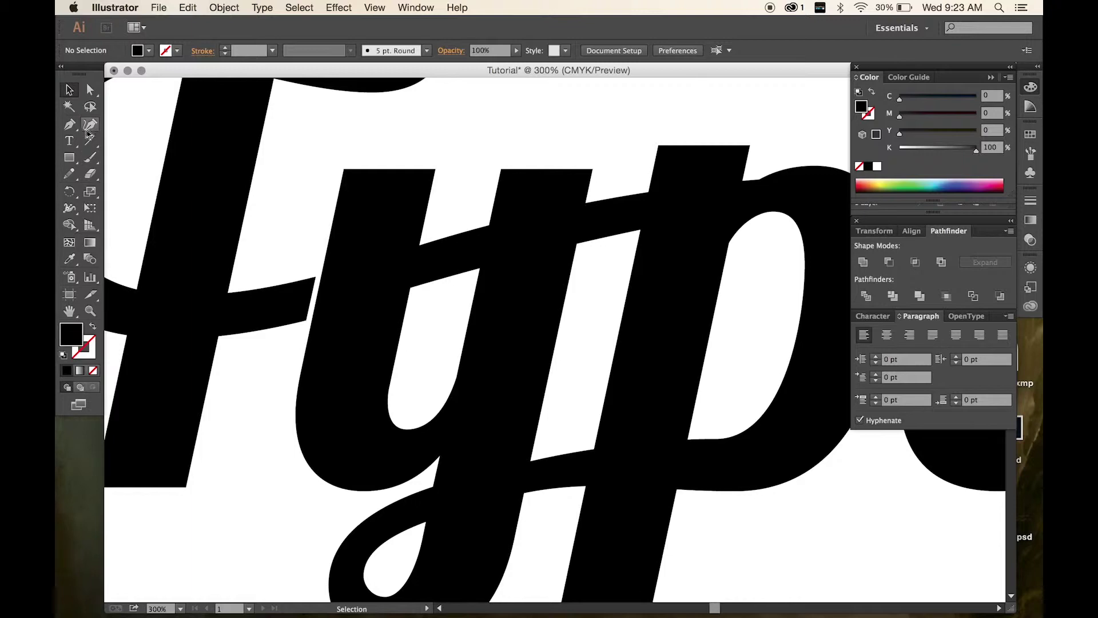
- Draw a second closed cutter shape with the Pen tool across the swash along the inner edge of the y's first stem
scroll(429, 244, "up", 4)
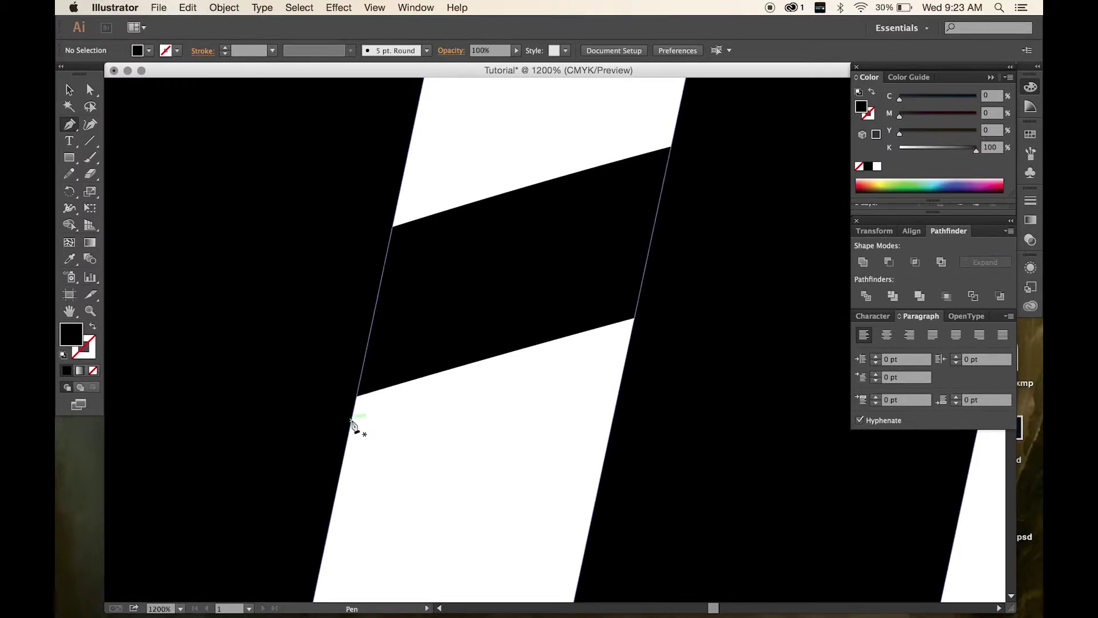
left_click(351, 420)
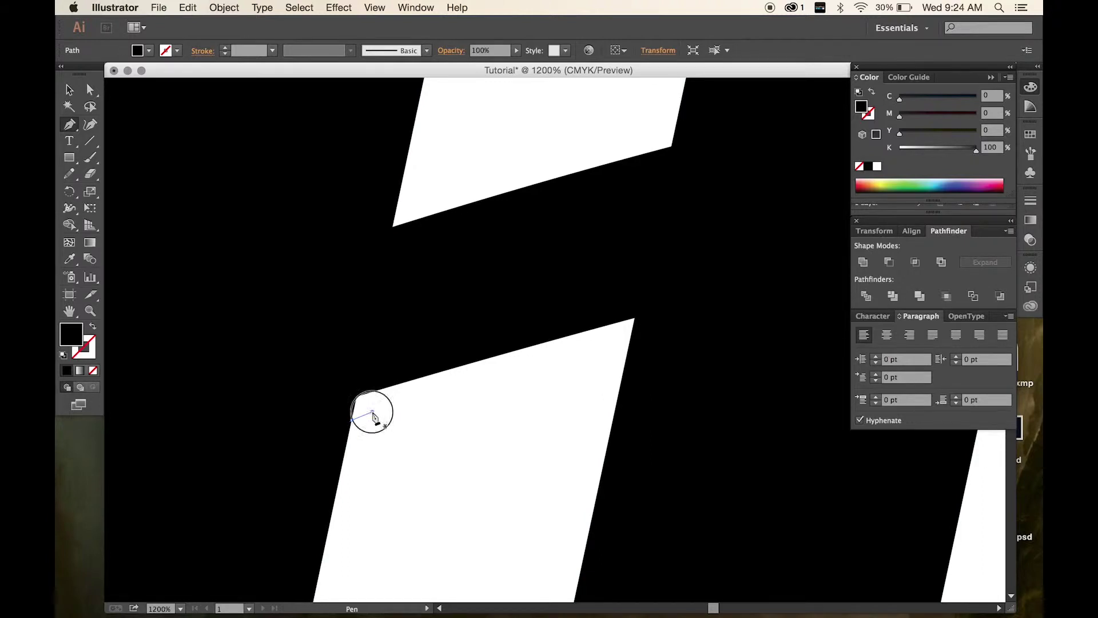
left_click(370, 410)
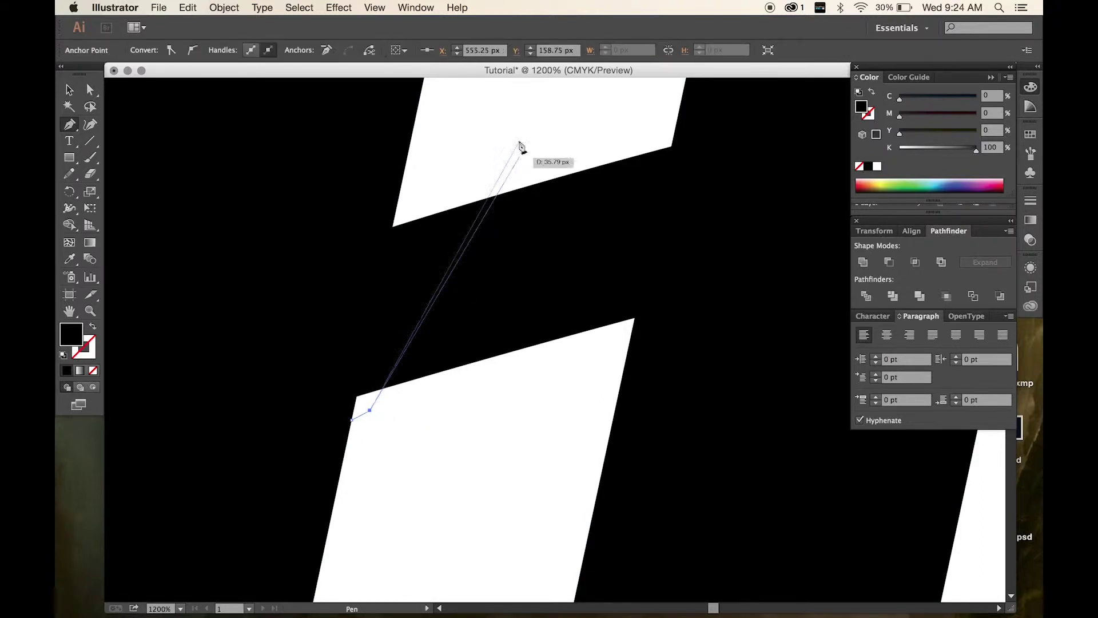
left_click(420, 196)
left_click(343, 235)
left_click(334, 416)
left_click(351, 420)
- Try to subtract the cutter on the y's first stem from the still grouped swash with Minus Front, and undo it
left_click(69, 90)
left_click(505, 265)
key("super+minus")
key("super+minus")
key("super+minus")
key("super+minus")
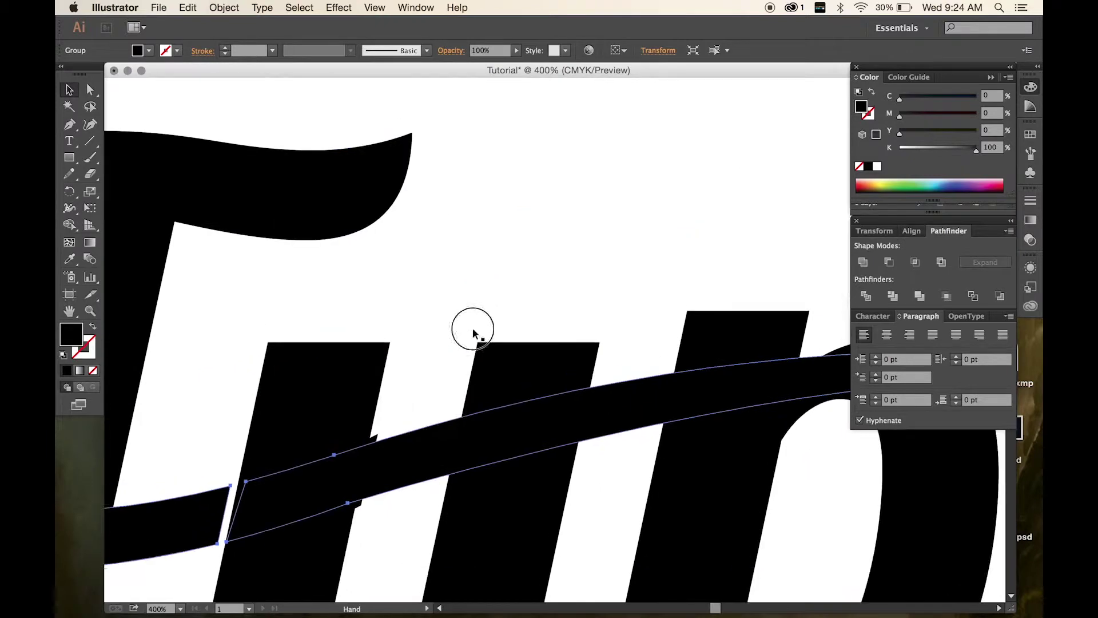
scroll(478, 351, "up", 2)
key("super+minus")
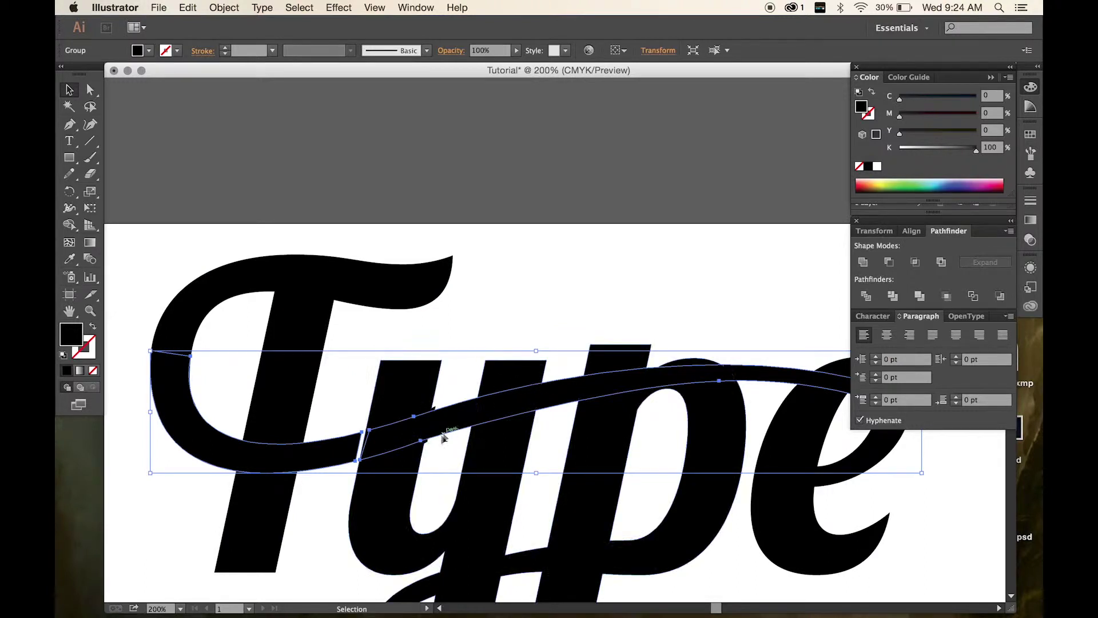
right_click(345, 460)
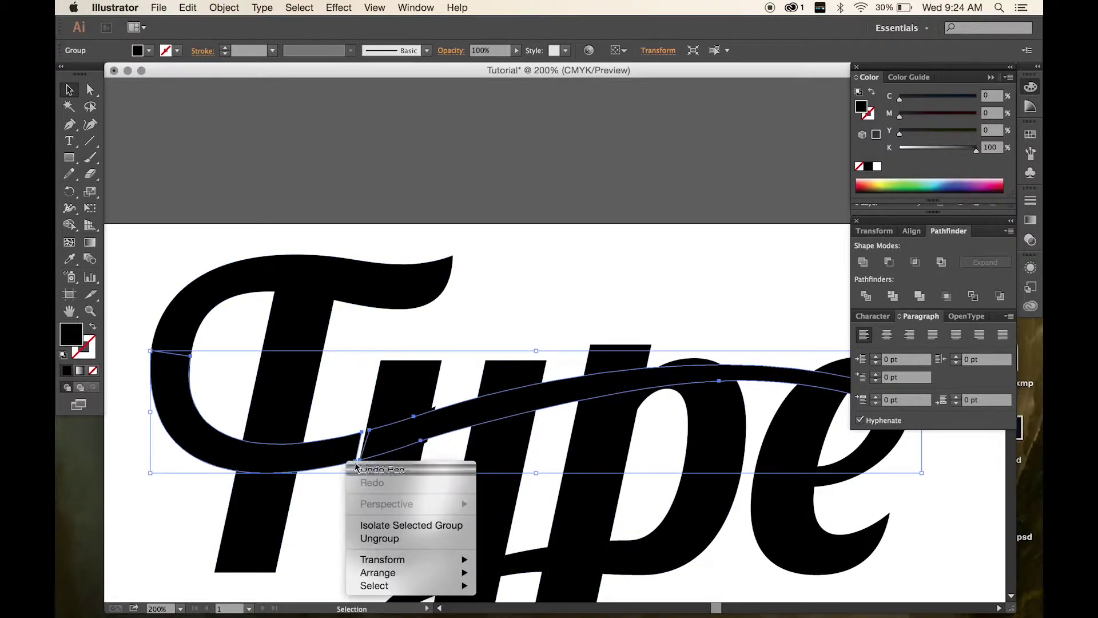
left_click(356, 402)
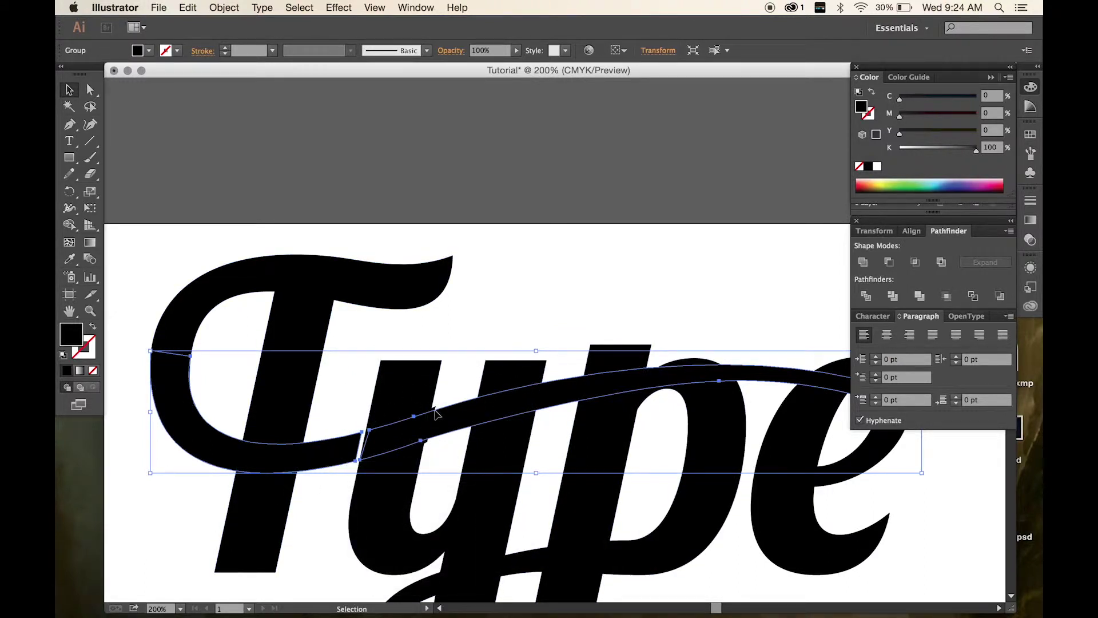
left_click(424, 428, "shift")
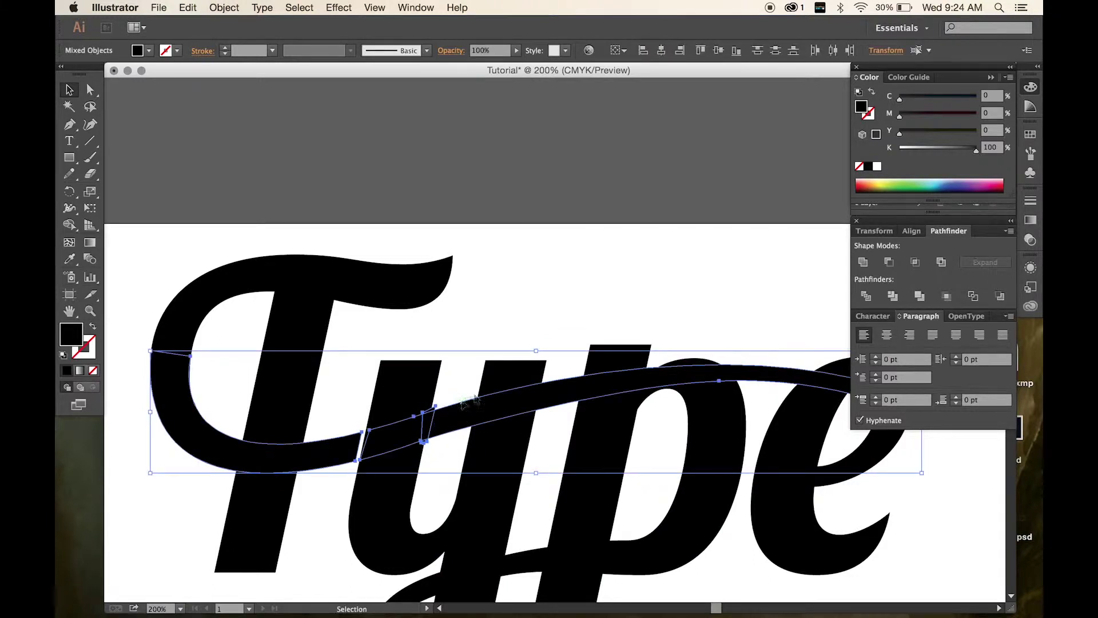
left_click(889, 261)
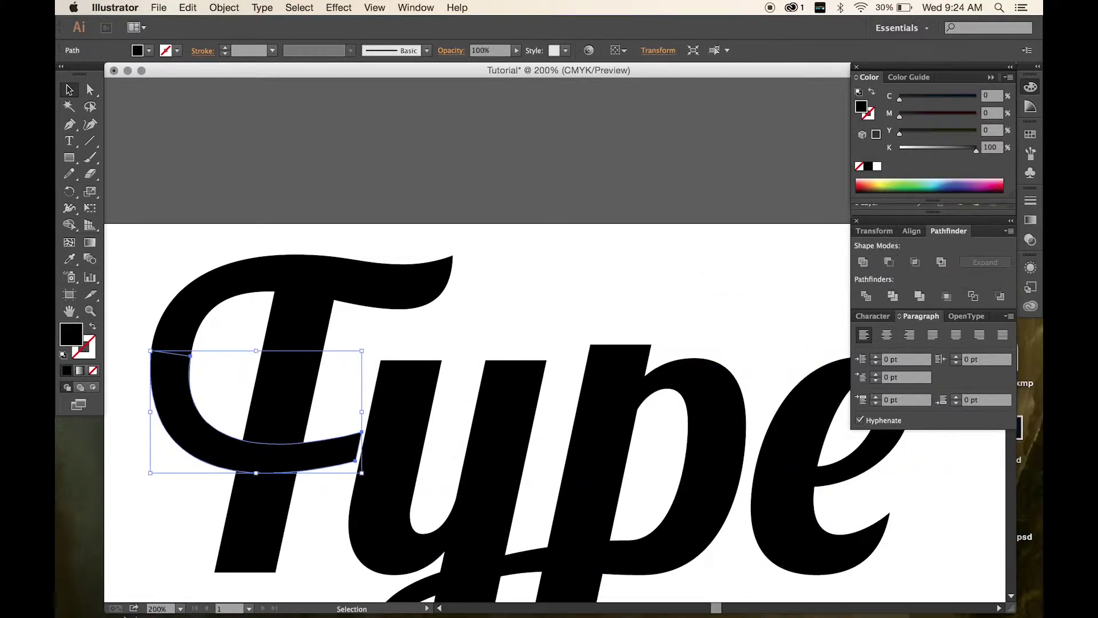
key("a")
key("ctrl+z")
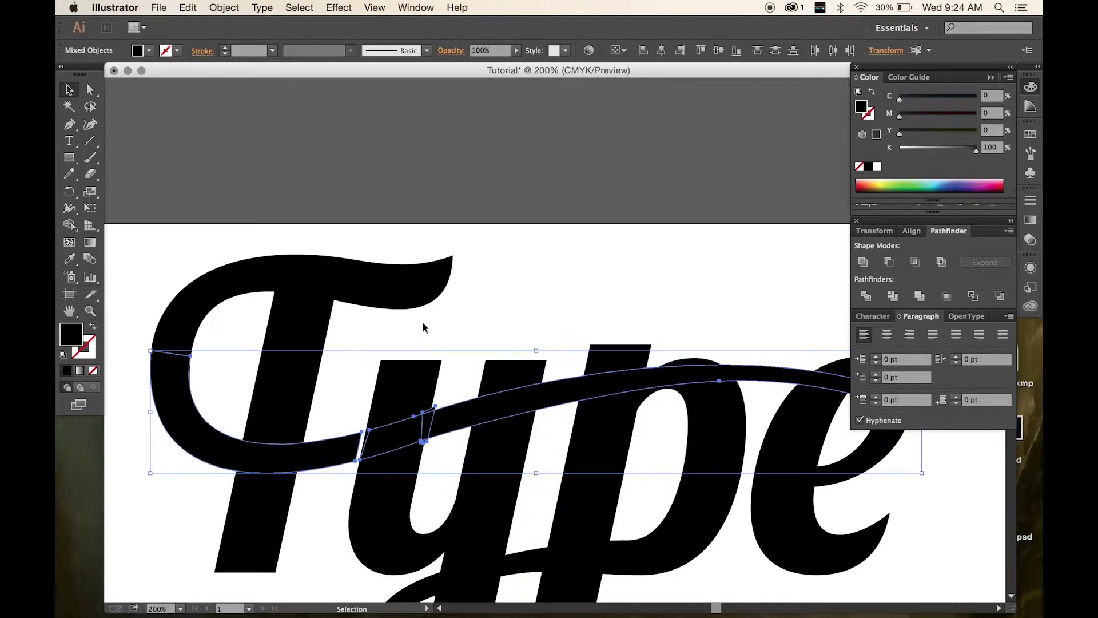
- Ungroup the swash and subtract the cutter on the y's first stem from the long piece with Minus Front
key("v")
left_click(422, 321)
right_click(452, 428)
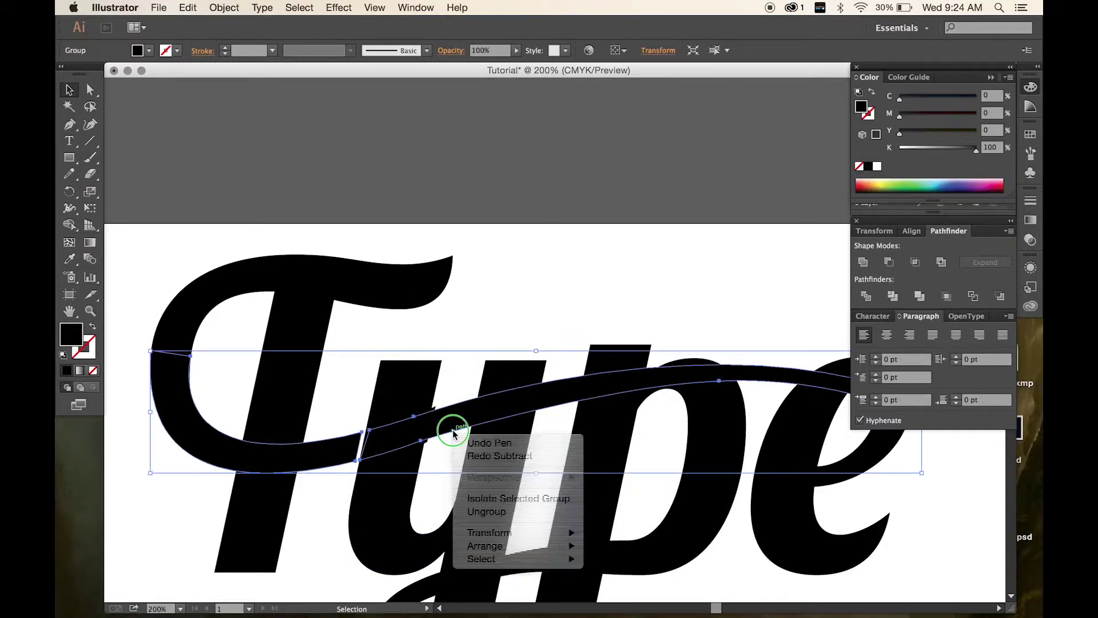
left_click(450, 483)
left_click(435, 458)
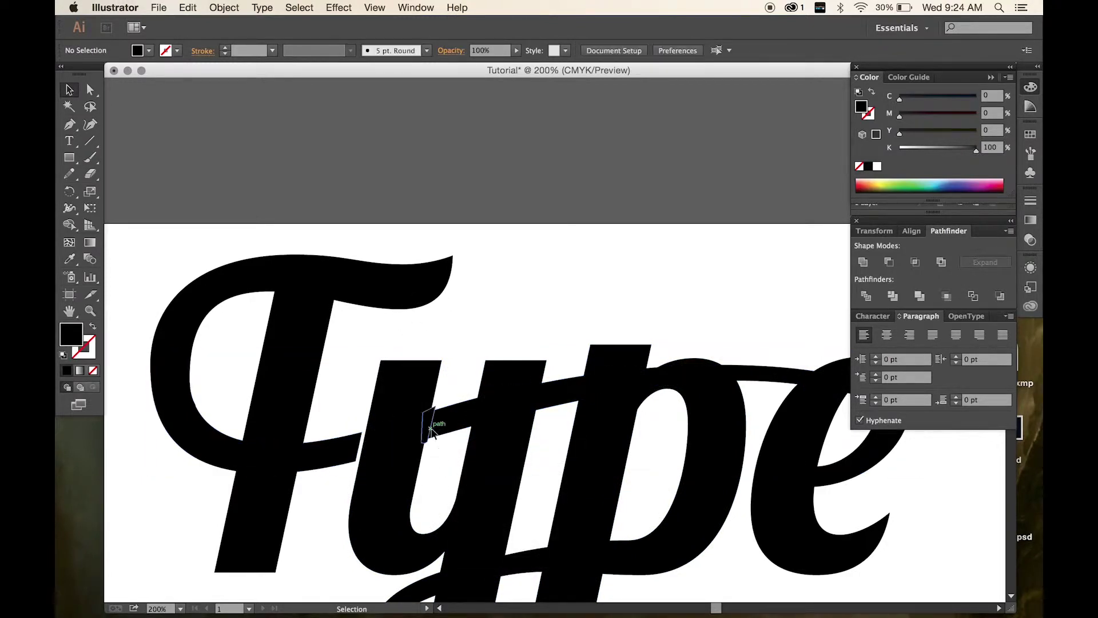
left_click(445, 424, "shift")
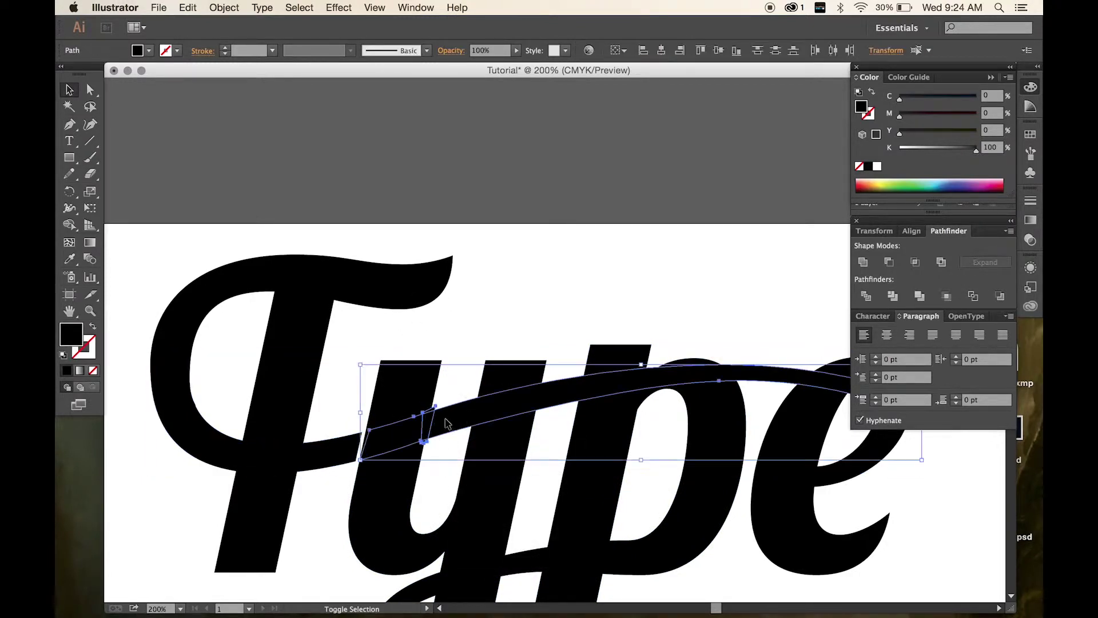
left_click(892, 264)
left_click(617, 308)
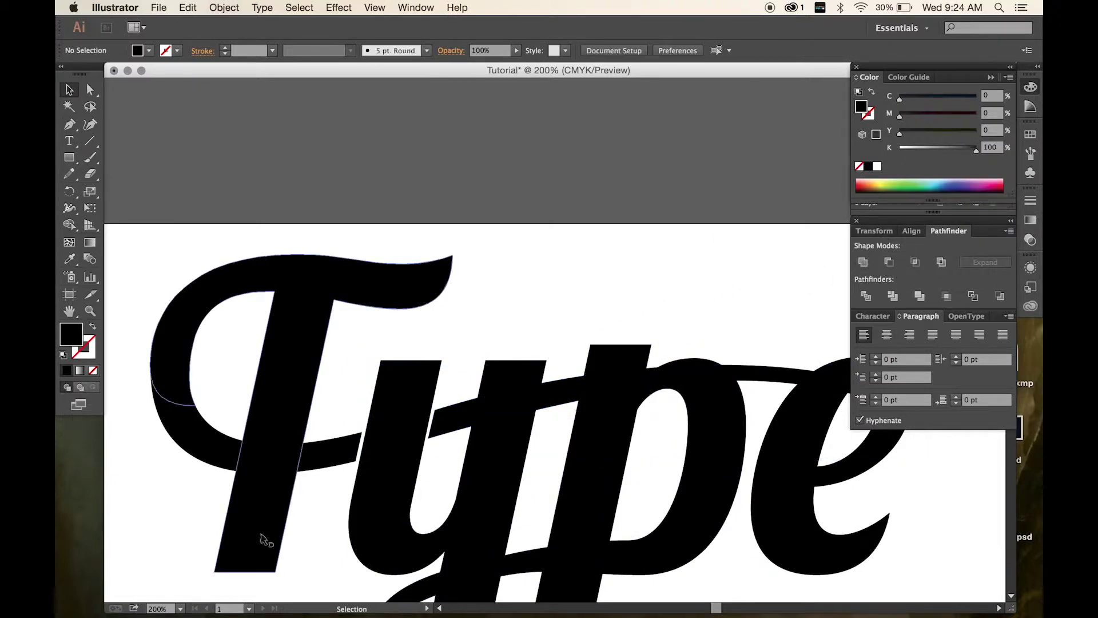
- Draw a closed four-sided cutter with the Pen tool across the swash along the inner edge of the y's second stem
key("super+minus")
left_click_drag(375, 301, 500, 190)
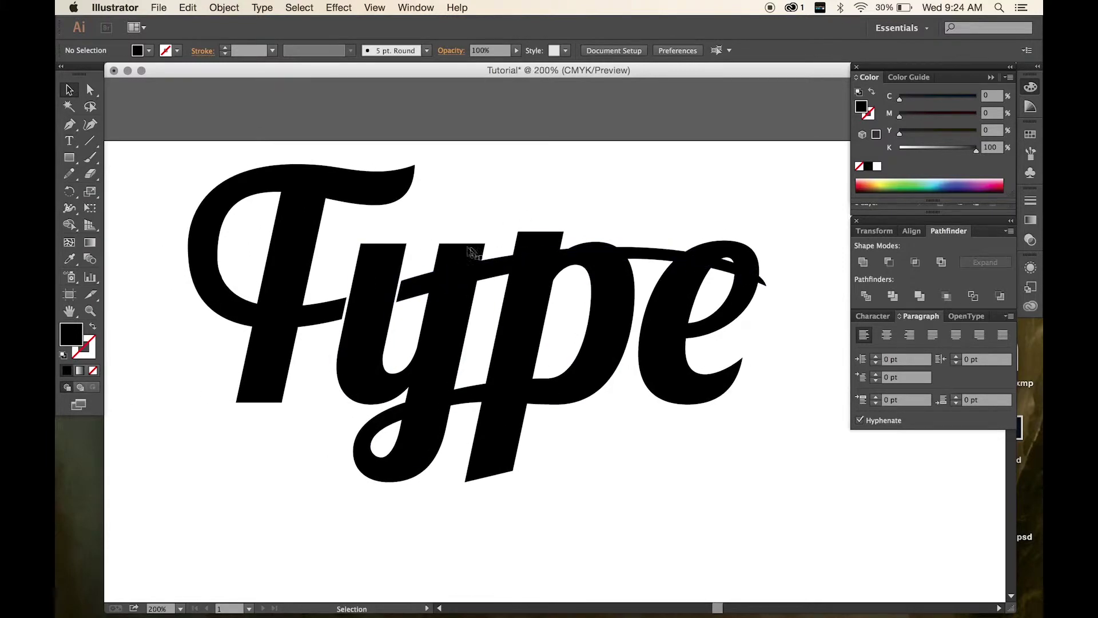
key("super+plus")
key("super+plus")
key("super+plus")
key("super+plus")
key("super+plus")
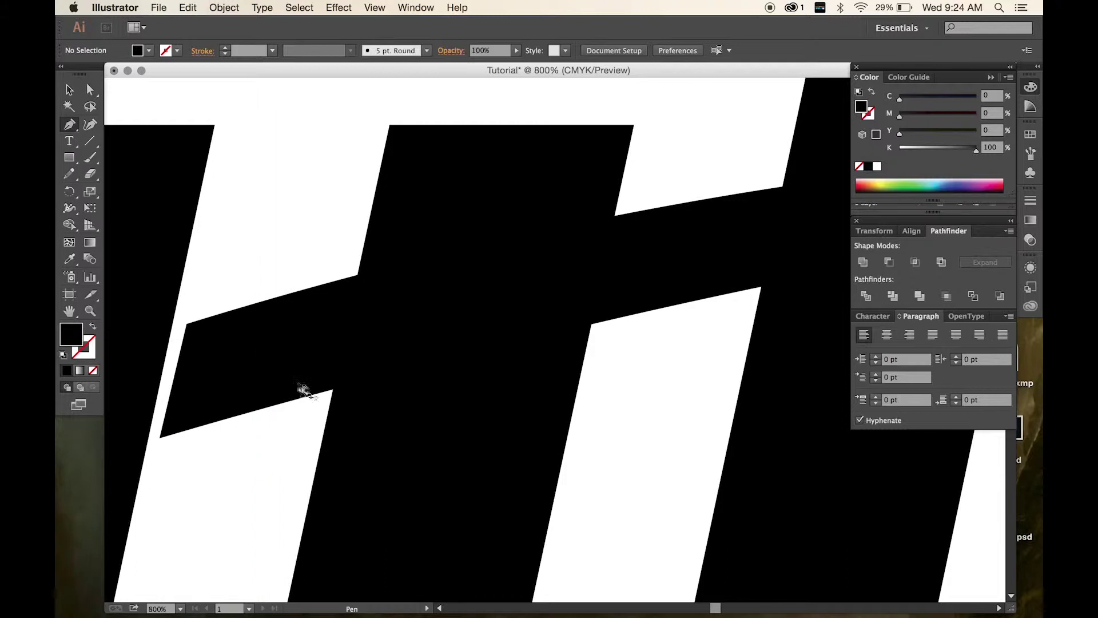
left_click(320, 393)
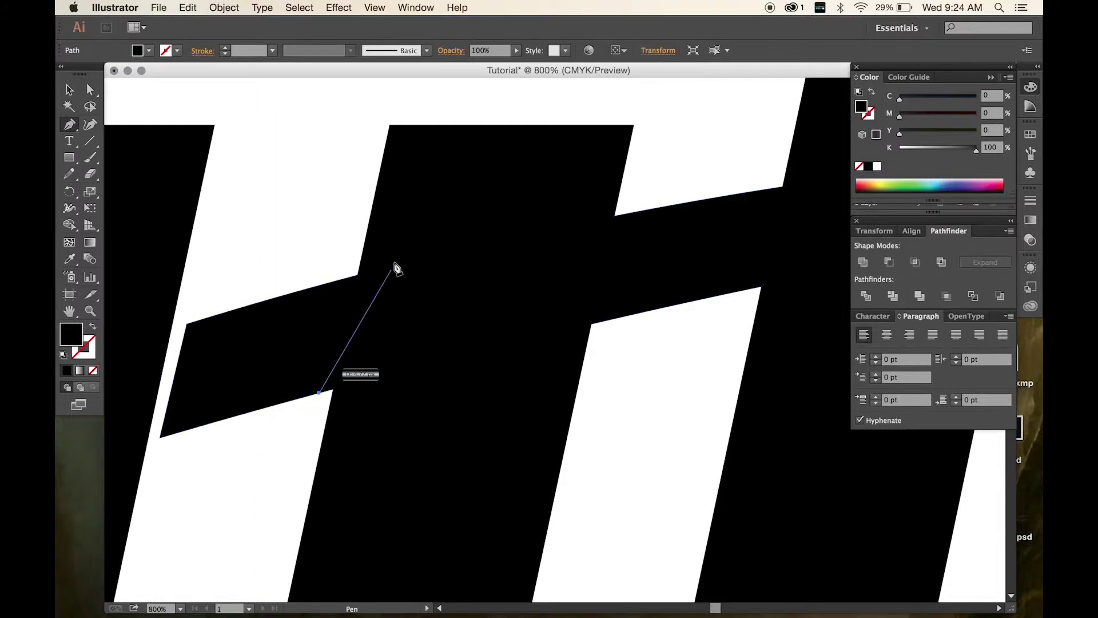
left_click(349, 254)
left_click(411, 234)
left_click(373, 421)
left_click(319, 395)
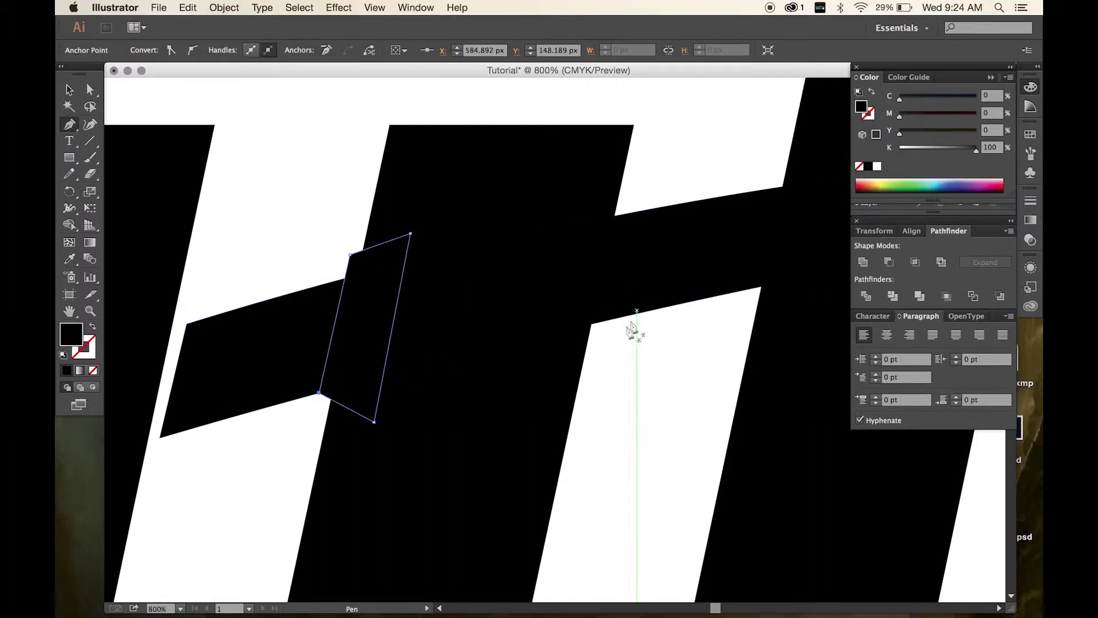
- Draw a closed cutter with the Pen tool across the swash along the y's second stem on the p side
left_click(604, 345, "super")
left_click(608, 331)
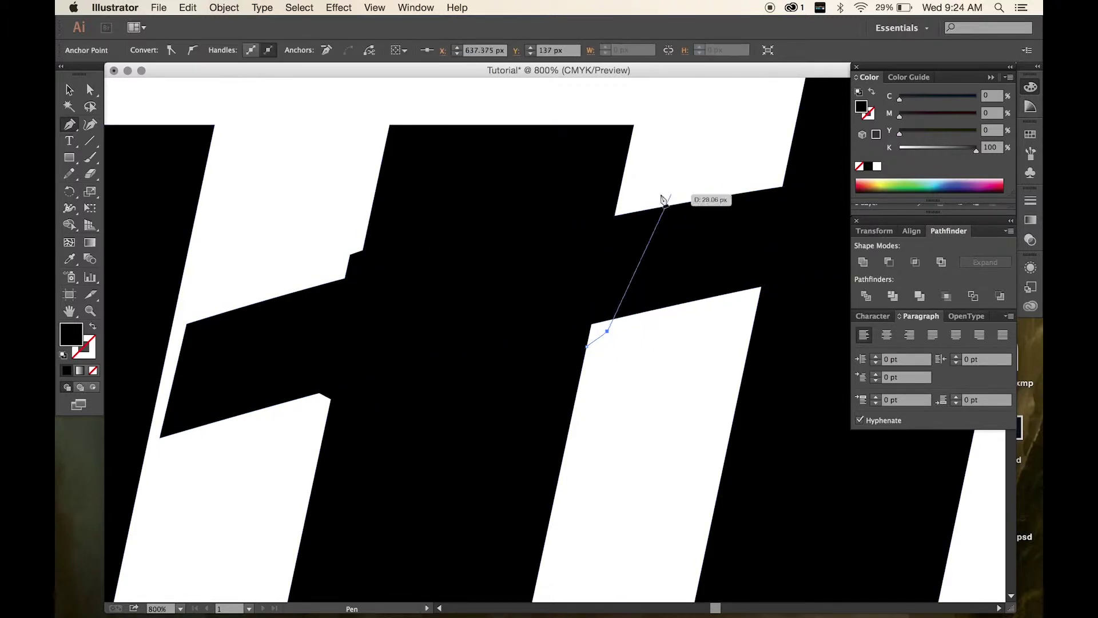
left_click(636, 173)
left_click(595, 195)
left_click(549, 351)
left_click(587, 347)
- Draw a narrow closed cutter with the Pen tool across the swash along the p's stem on the y side
left_click_drag(641, 343, 343, 415)
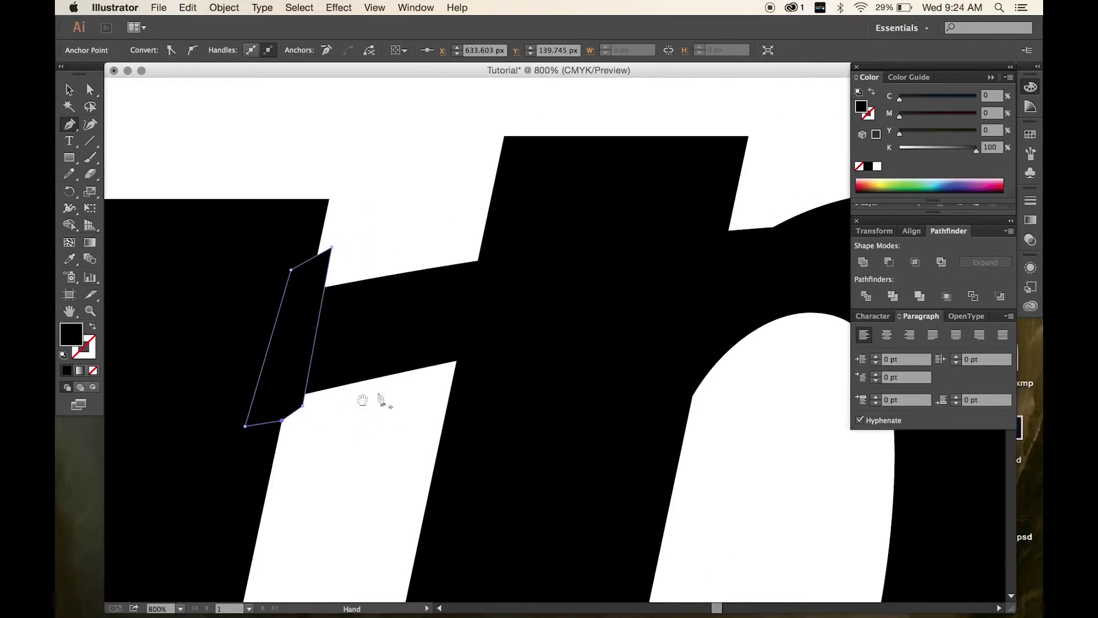
left_click(443, 373)
left_click(474, 231)
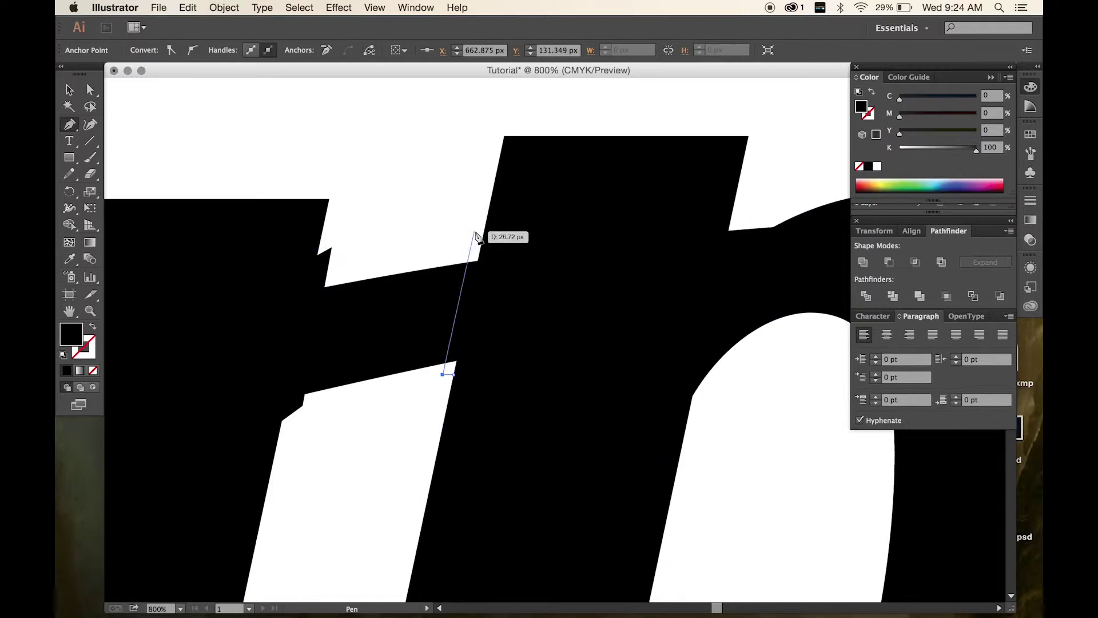
left_click(501, 217)
left_click_drag(453, 361, 473, 372)
left_click(453, 374)
key("space")
left_click_drag(458, 180, 164, 265)
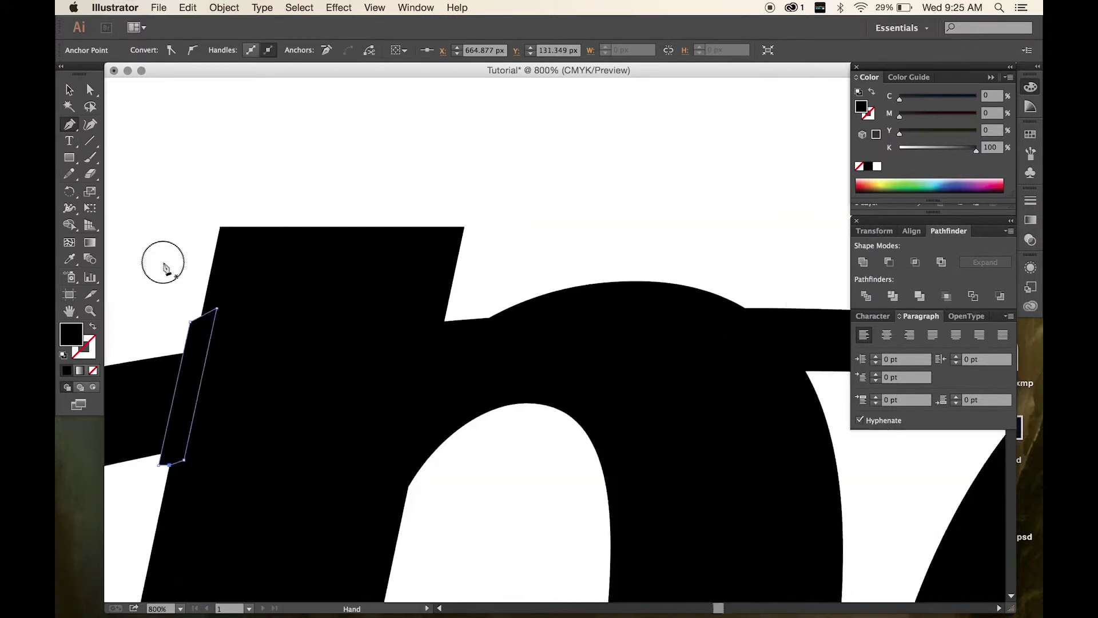
left_click(487, 308)
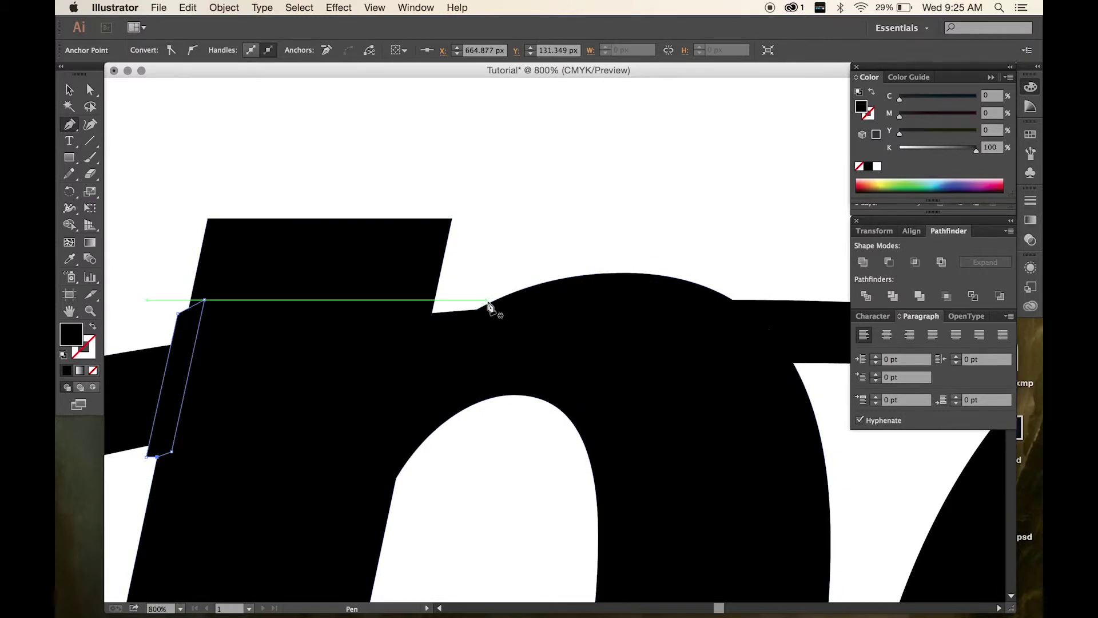
mouse_move(489, 304)
left_mouse_down()
mouse_move(442, 334)
mouse_move(483, 304)
left_mouse_up()
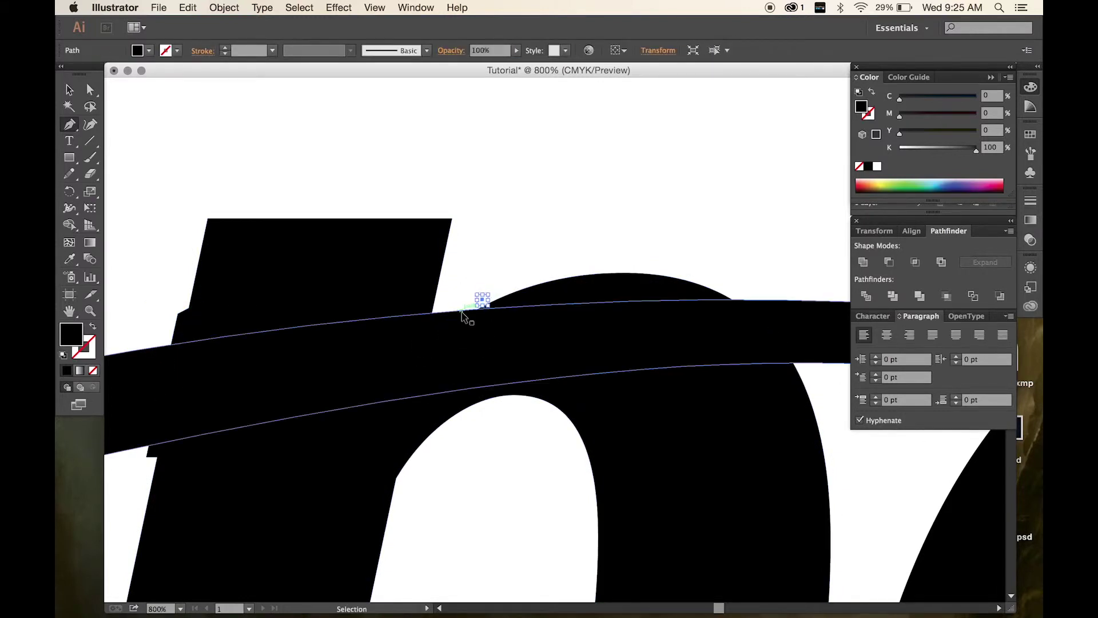
left_click_drag(615, 160, 319, 179)
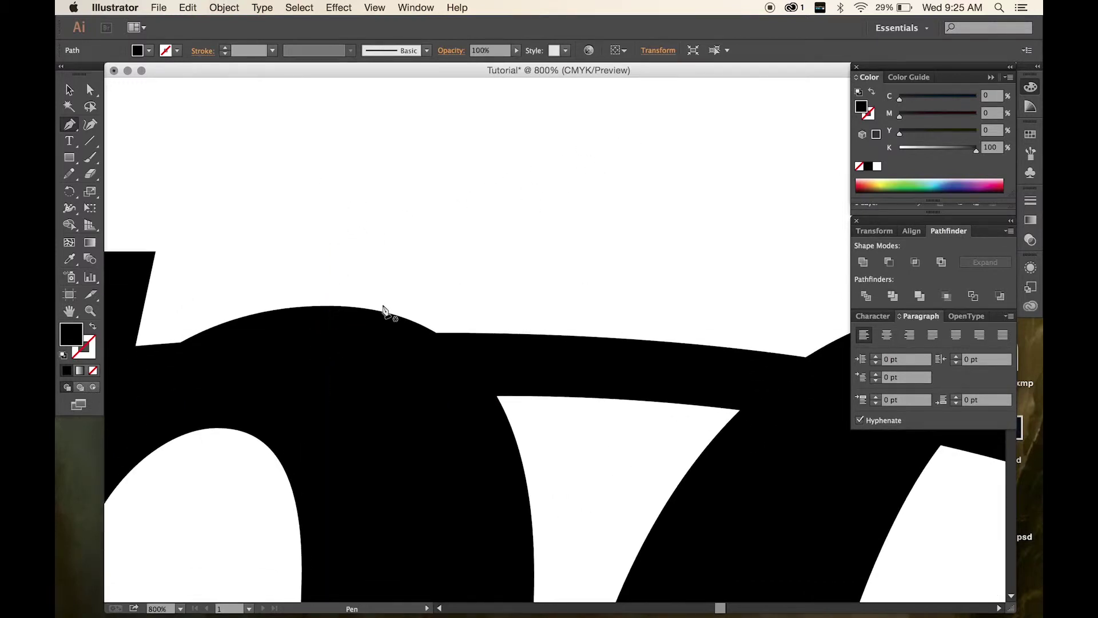
- Draw a closed cutter with the Pen tool across the swash, curved along the outer edge of the p's bowl
left_click(401, 315)
left_click_drag(503, 410, 536, 485)
left_click_drag(508, 412, 511, 408)
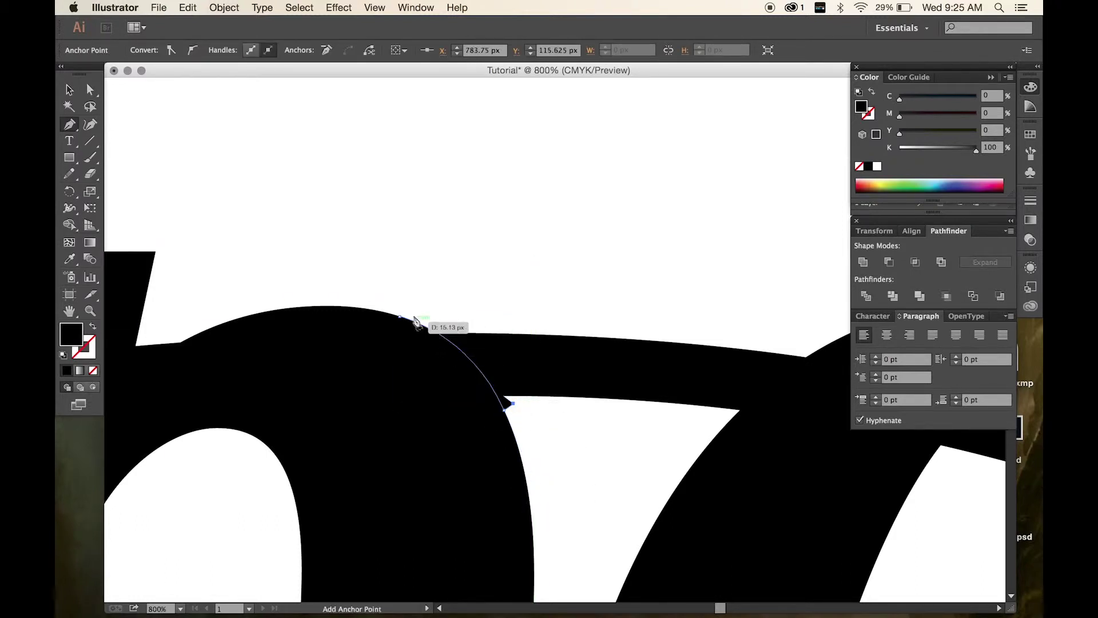
left_click_drag(401, 317, 311, 311)
left_click(497, 202, "super")
left_click_drag(507, 201, 509, 150)
key("super+z")
key("space")
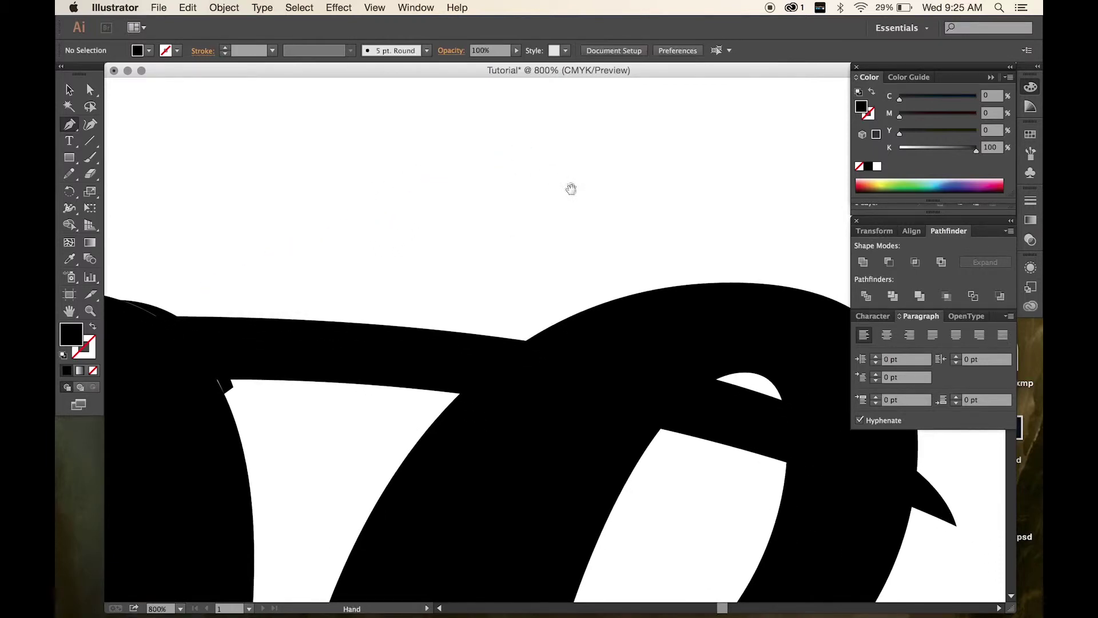
left_click(70, 90)
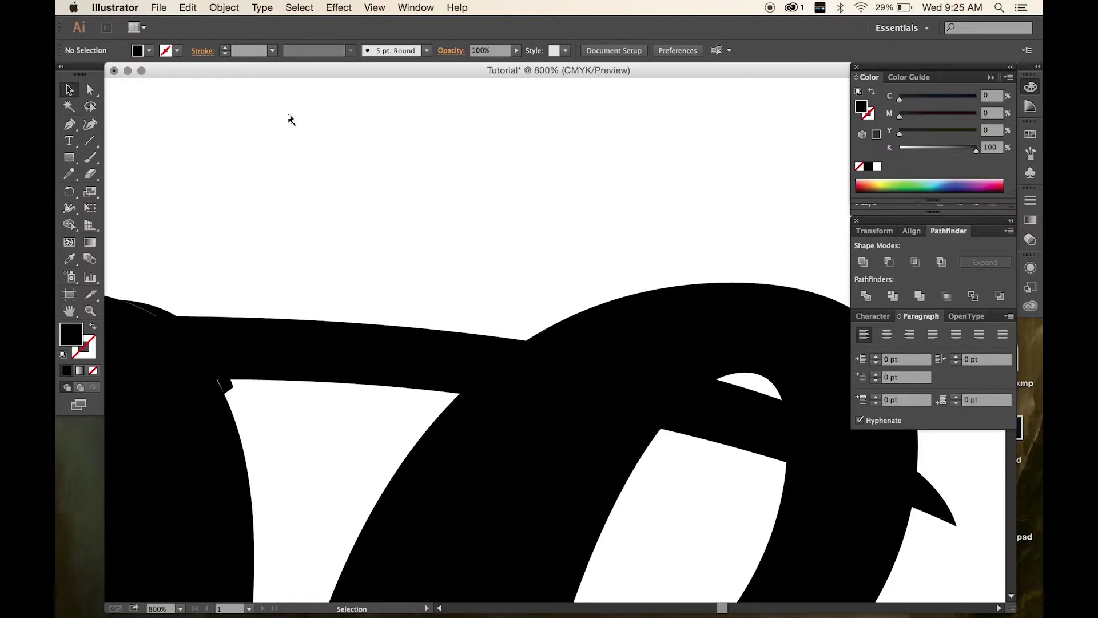
scroll(318, 147, "down", 4)
key("space")
left_click_drag(324, 146, 286, 239)
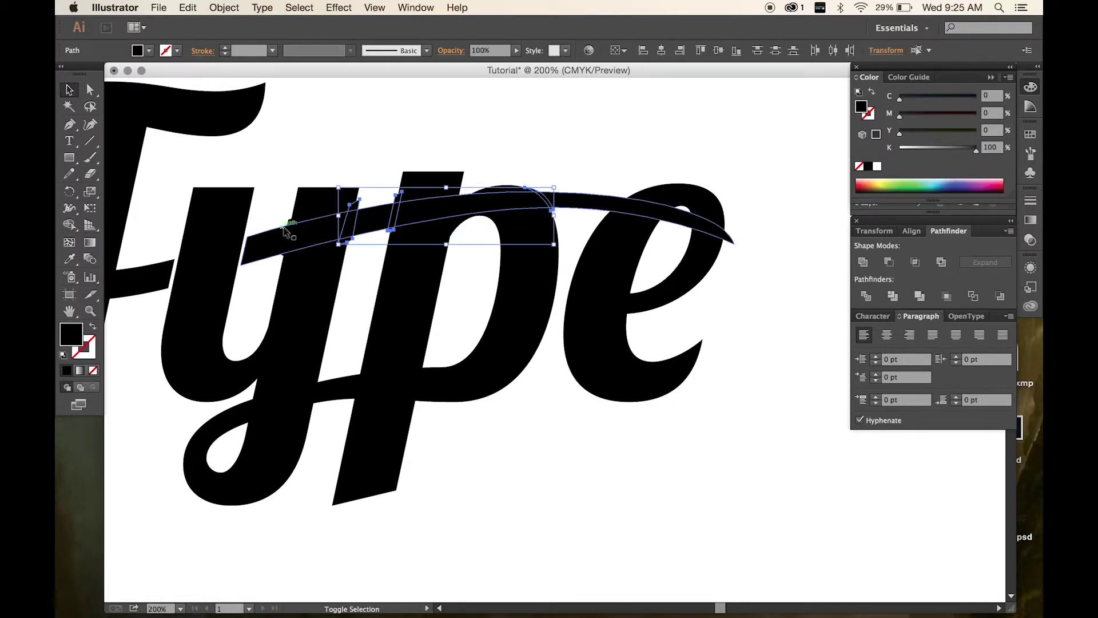
key("super+d")
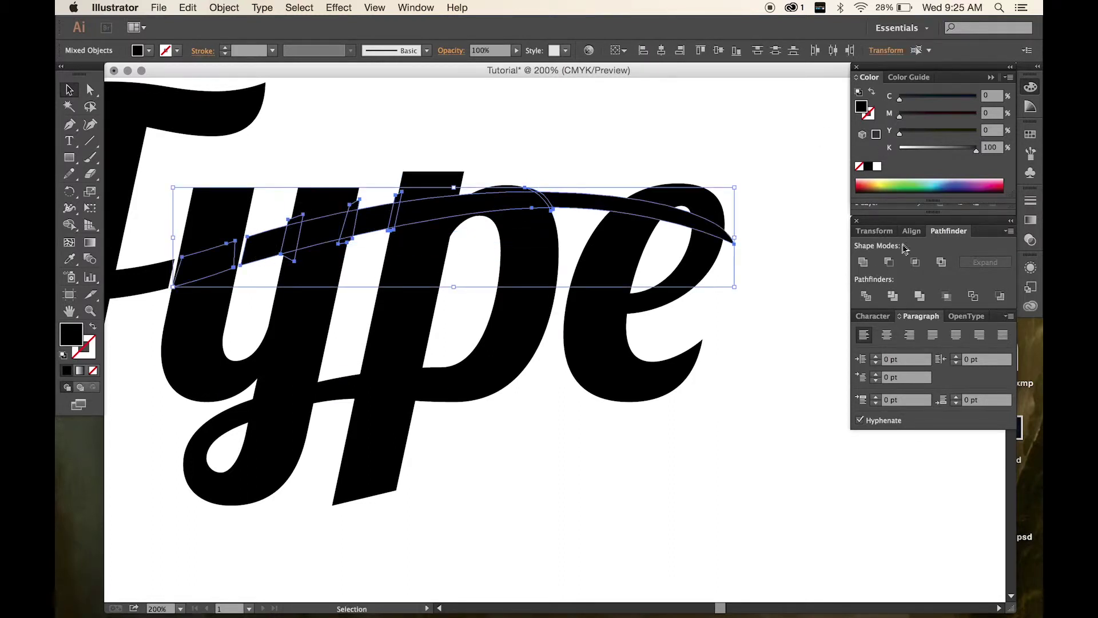
left_click(252, 155)
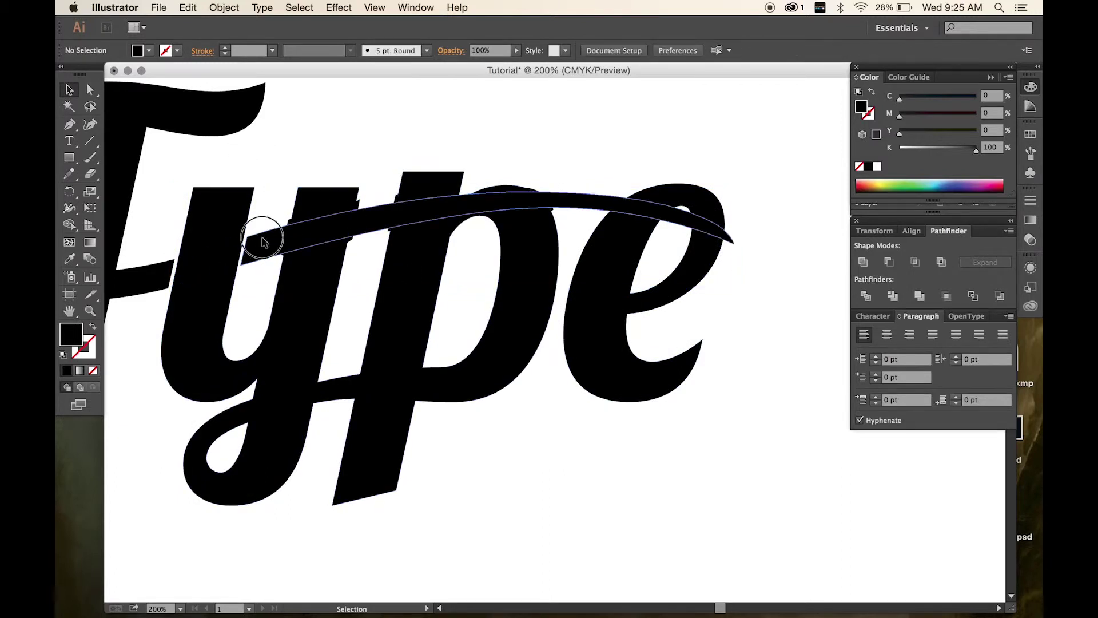
- Ungroup the swash pieces and delete the piece lying over the y's first stem
left_click(214, 273)
right_click(274, 248)
left_click(289, 327)
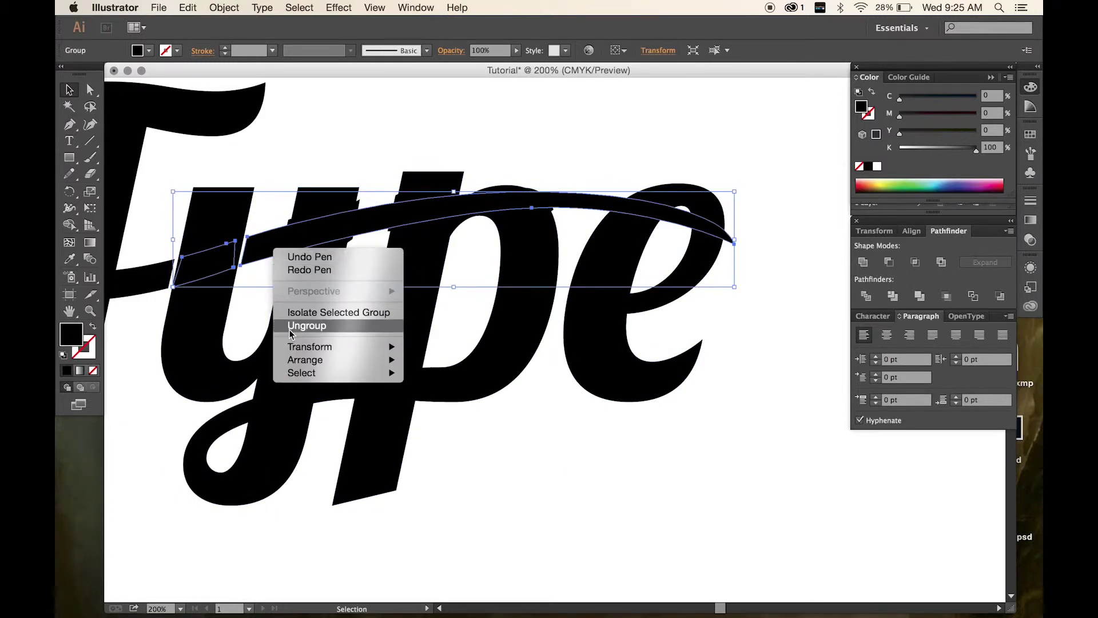
left_click(265, 299)
left_click(216, 255)
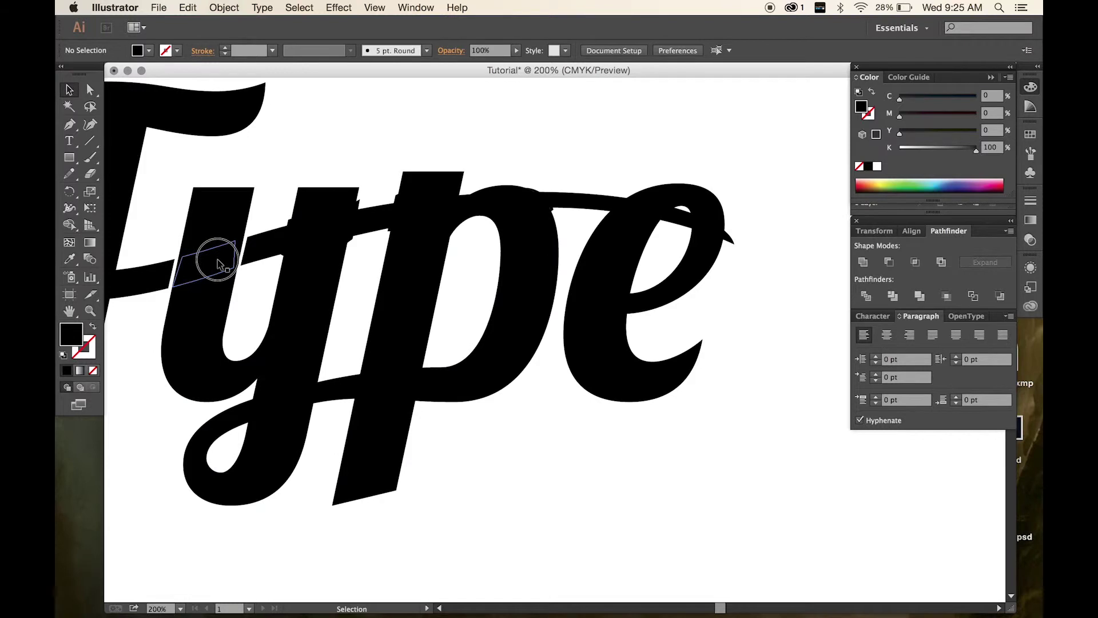
key("Delete")
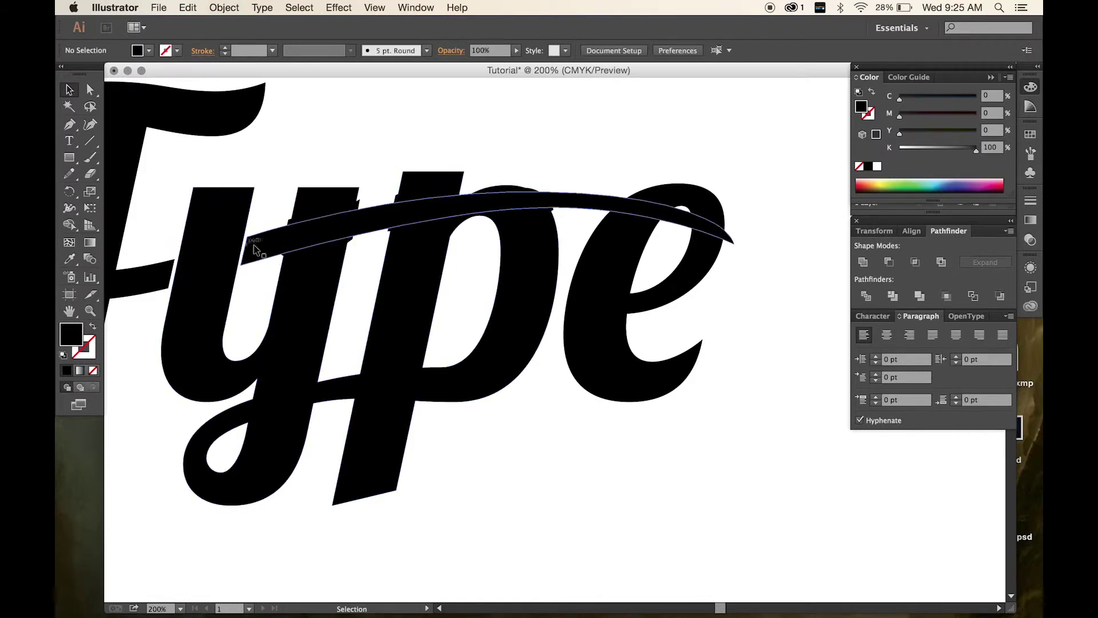
- Select the remaining swash together with the four cutters on the y and p, and subtract them with Minus Front
left_click(258, 246)
left_click(288, 219)
left_click(348, 204)
left_click(358, 200)
left_click(352, 239)
left_click(339, 243)
left_click(349, 204)
left_click(399, 198)
left_click(402, 191)
left_click(393, 230)
left_click(388, 230)
left_click(395, 195)
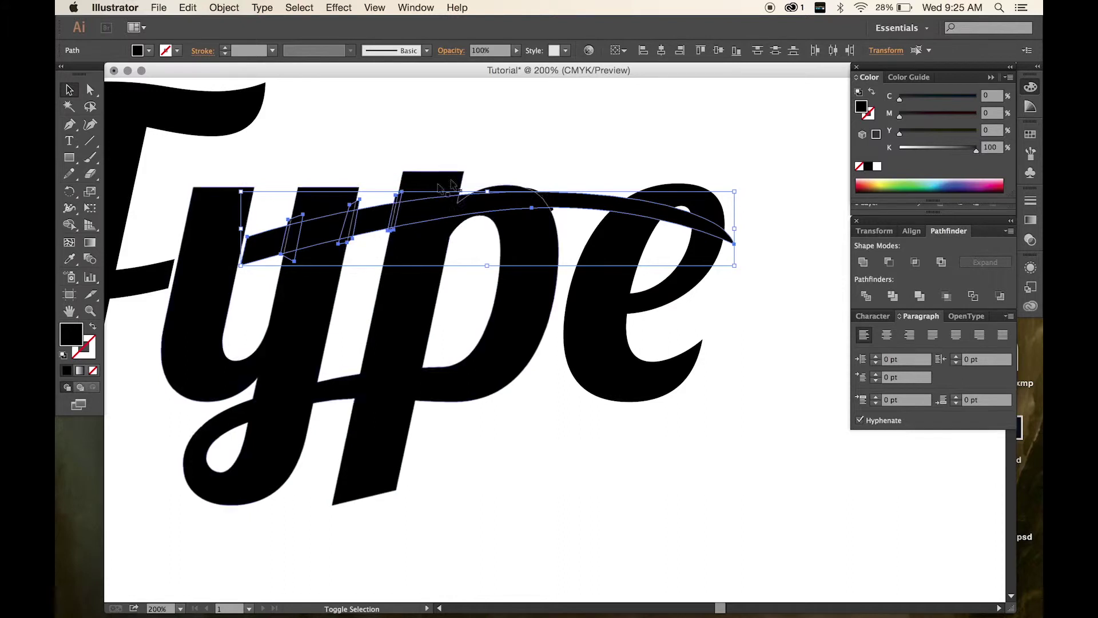
left_click(526, 188)
left_click(551, 209)
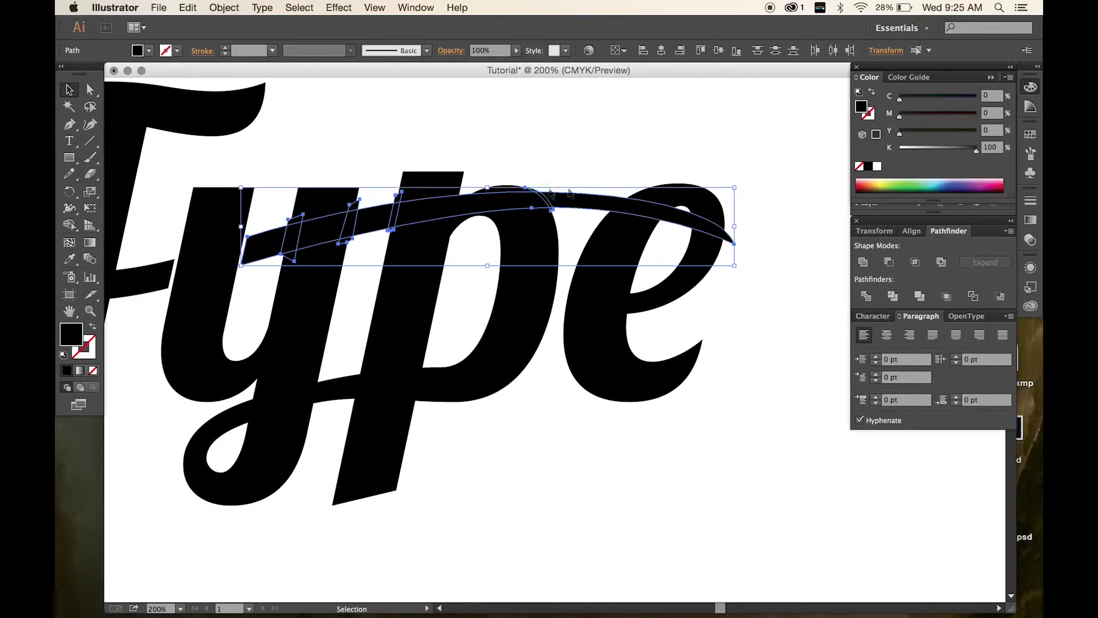
left_click(889, 264)
left_click(564, 151)
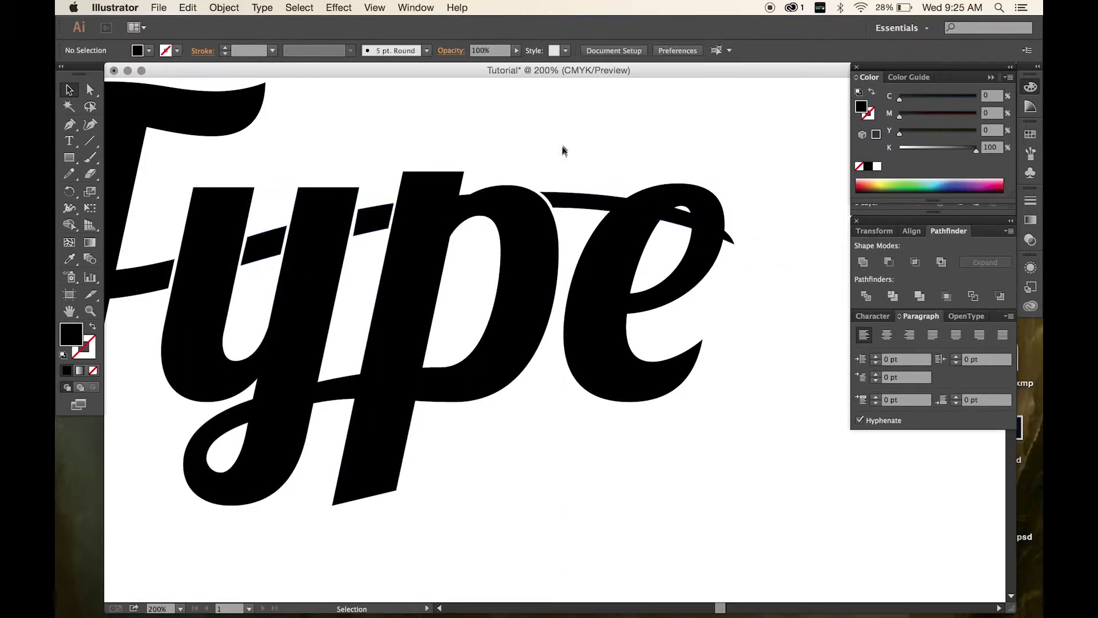
- Ungroup the swash pieces and delete the ones lying over the y's second stem and over the p
left_click(543, 195)
right_click(545, 195)
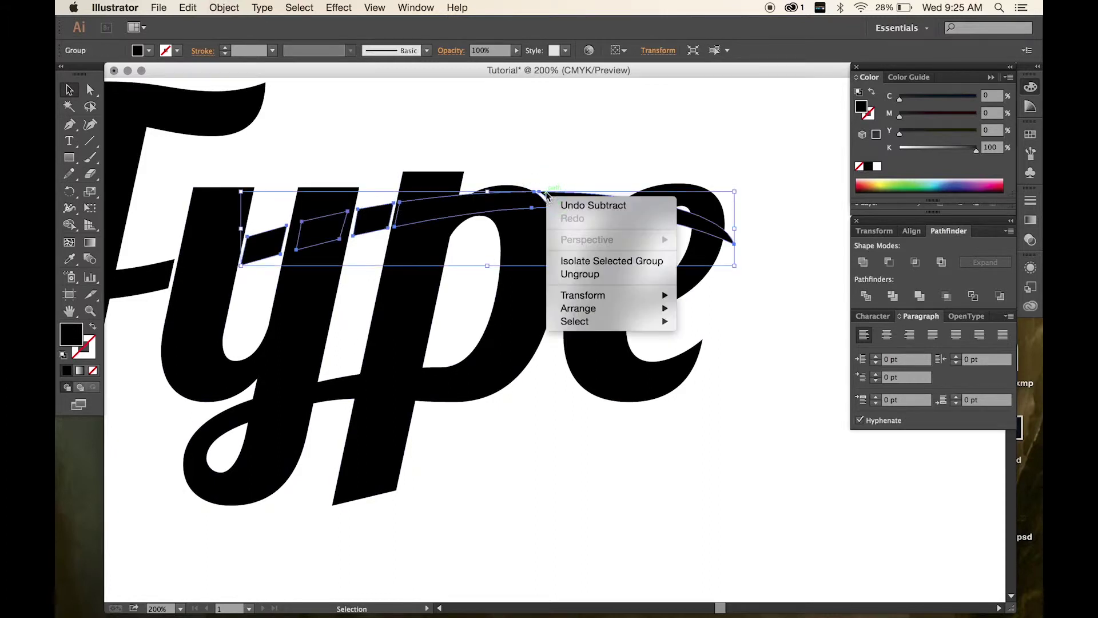
left_click(580, 274)
left_click(445, 216)
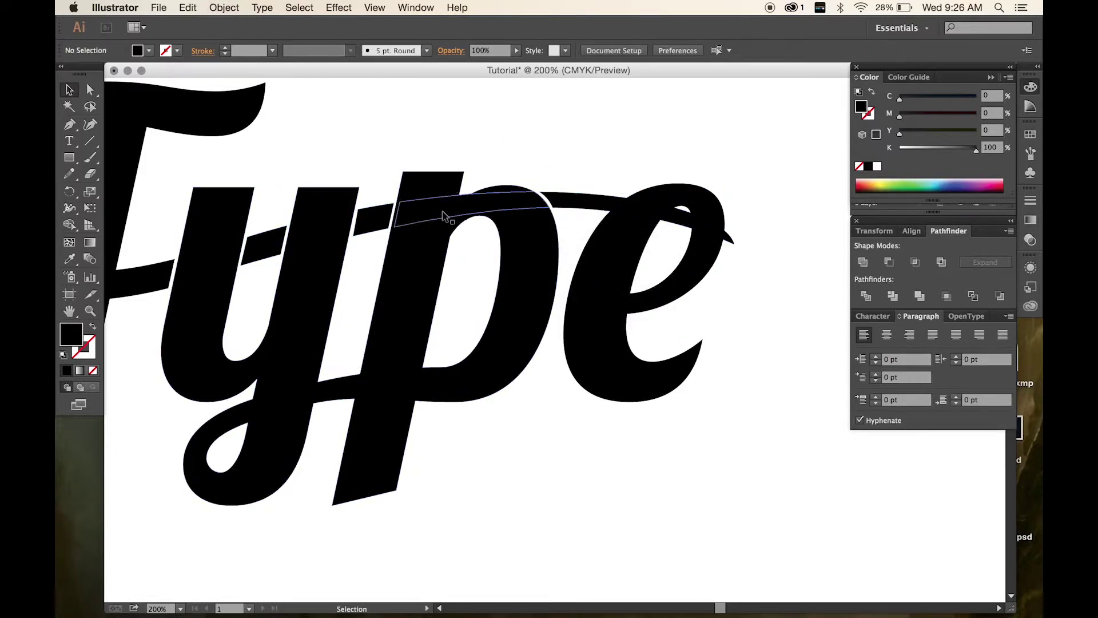
left_click(321, 229)
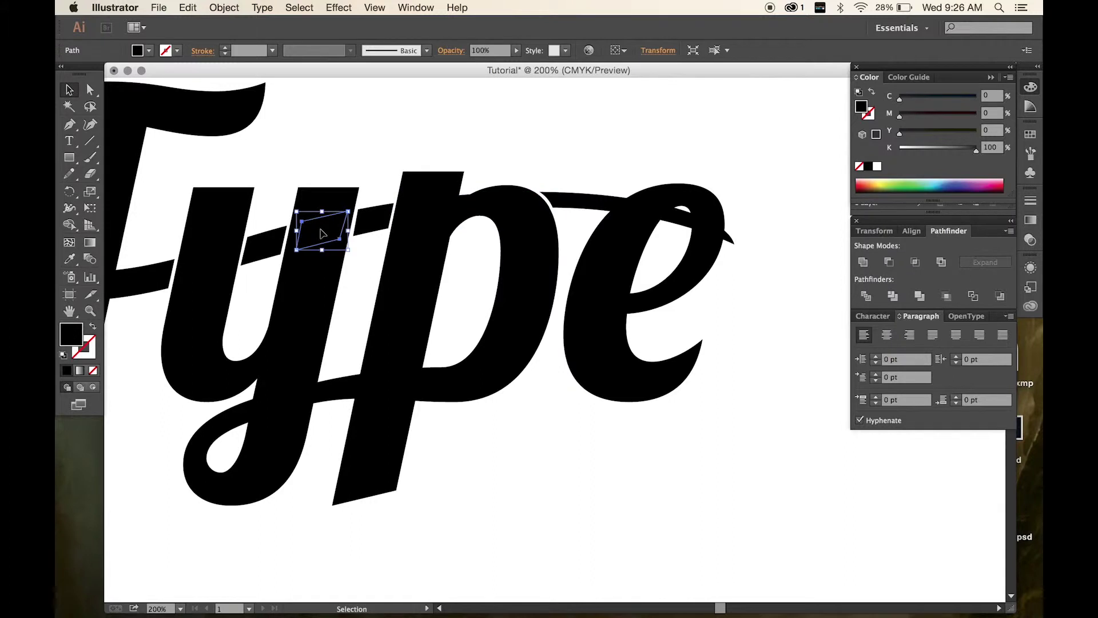
key("Delete")
left_click(454, 210)
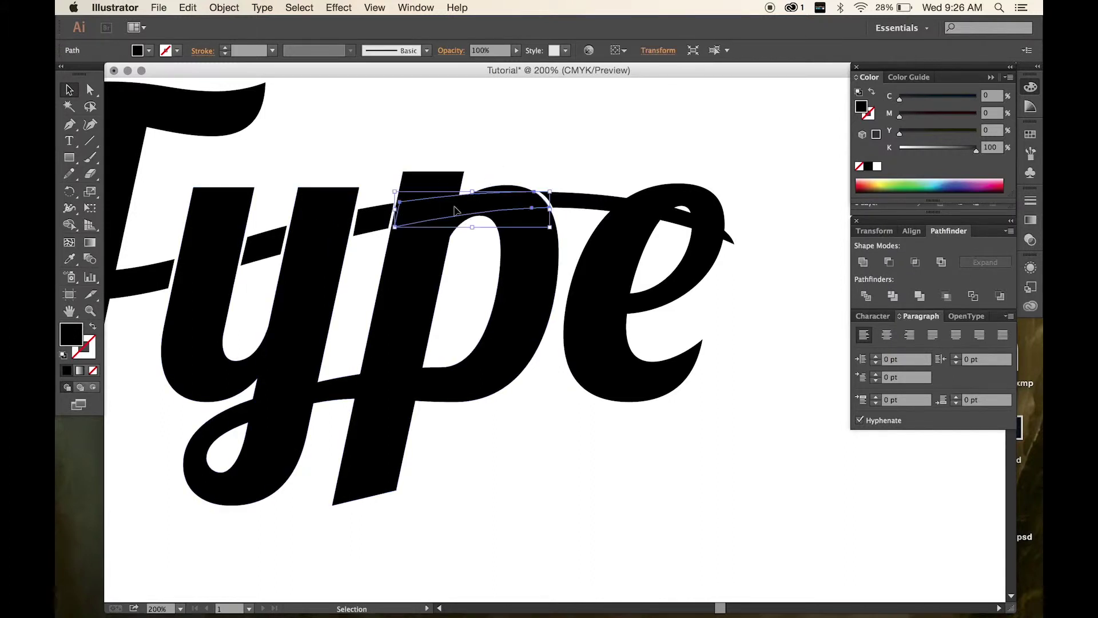
key("Delete")
left_click(545, 106)
- Draw a closed cutter with the Pen tool across the swash, curved along the e's outer edge on the p side
left_click_drag(668, 140, 463, 172)
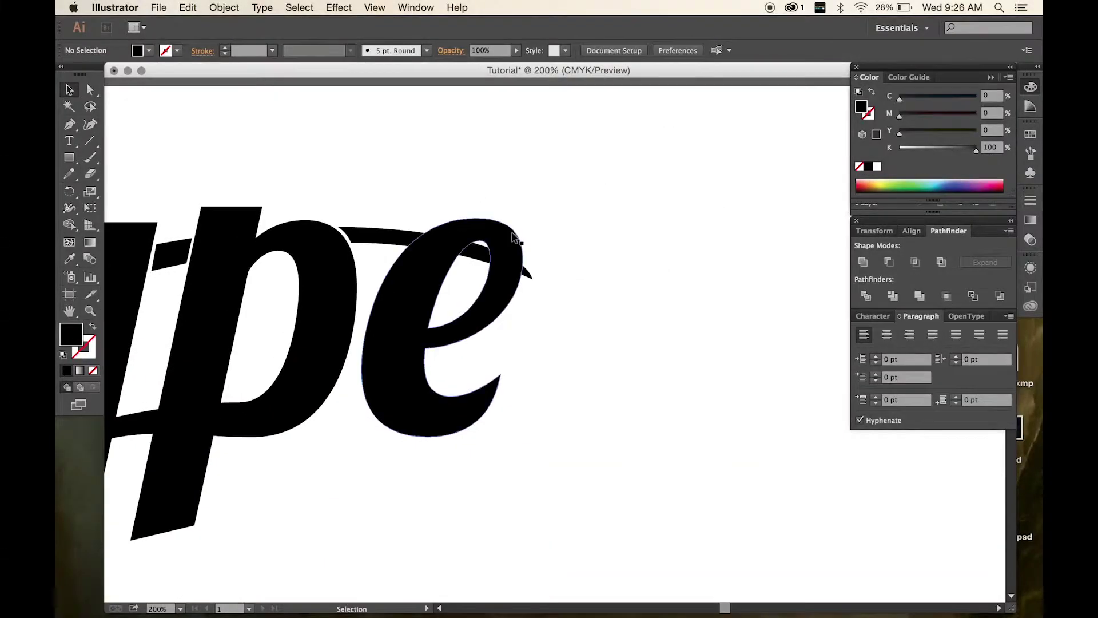
scroll(511, 233, "up", 2)
scroll(511, 234, "up", 1)
left_click(69, 124)
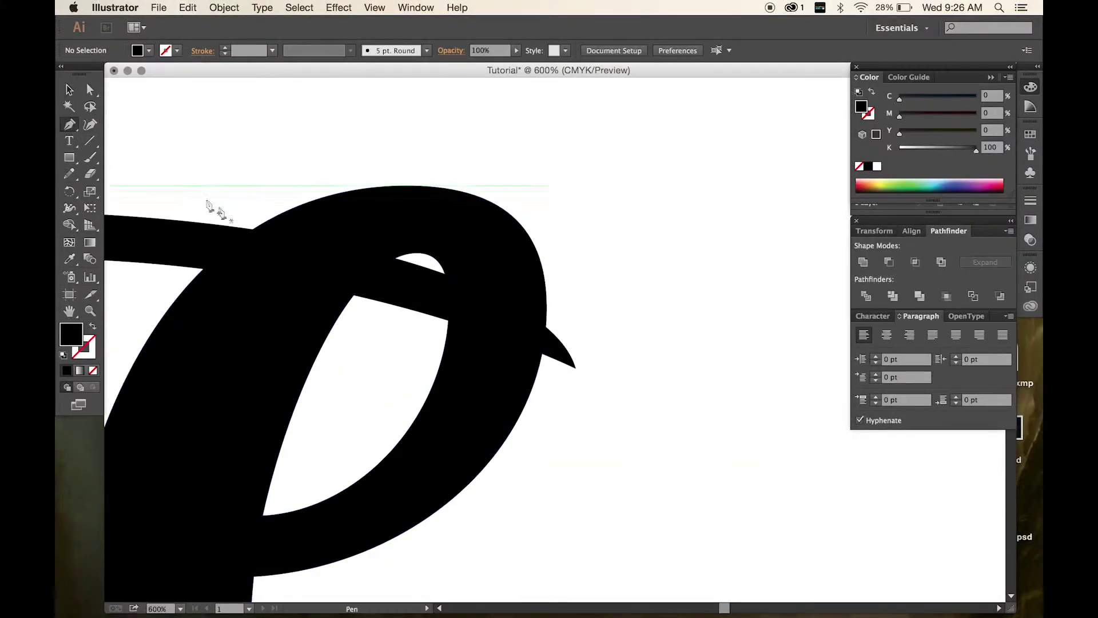
left_click(187, 275)
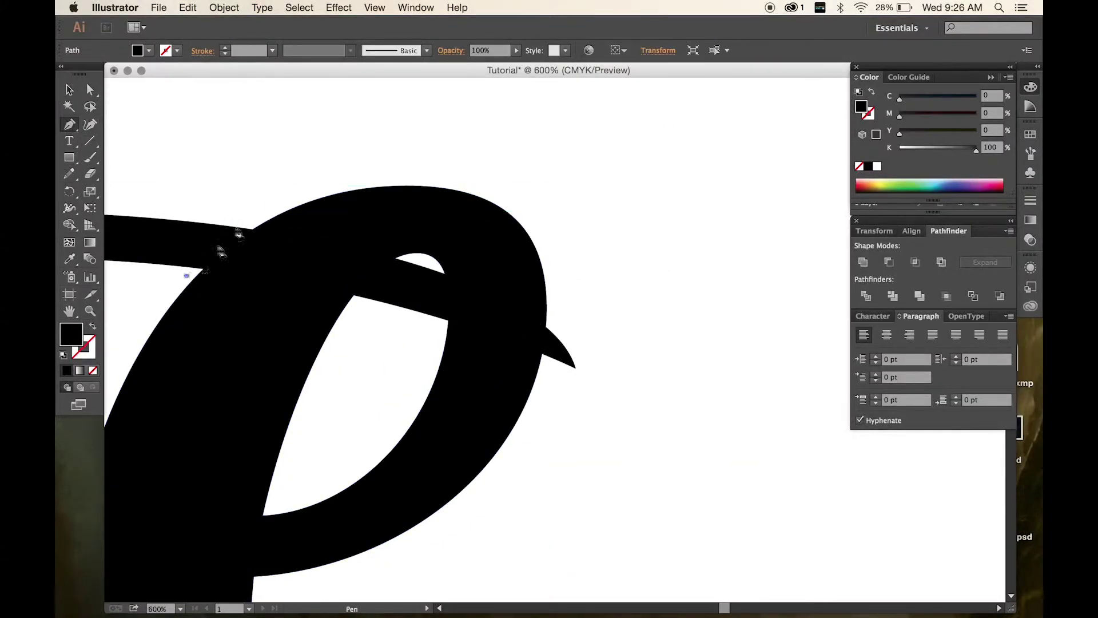
left_click_drag(263, 210, 318, 172)
key("cmd+z")
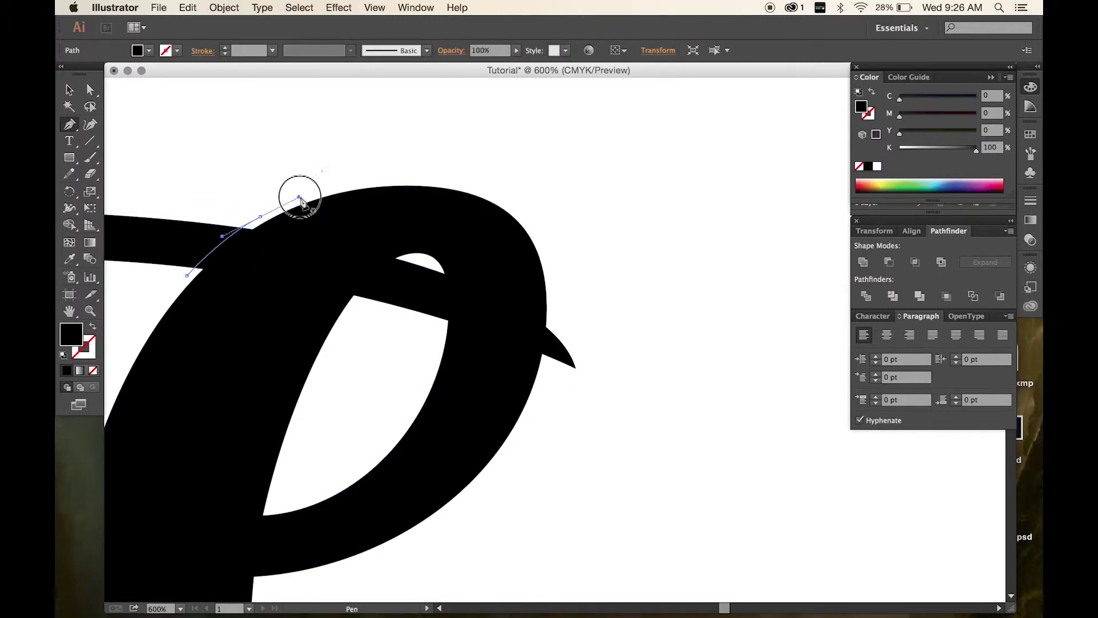
left_click_drag(261, 217, 307, 194)
left_click(274, 222)
left_click(236, 267)
left_click(187, 296)
left_click(187, 275)
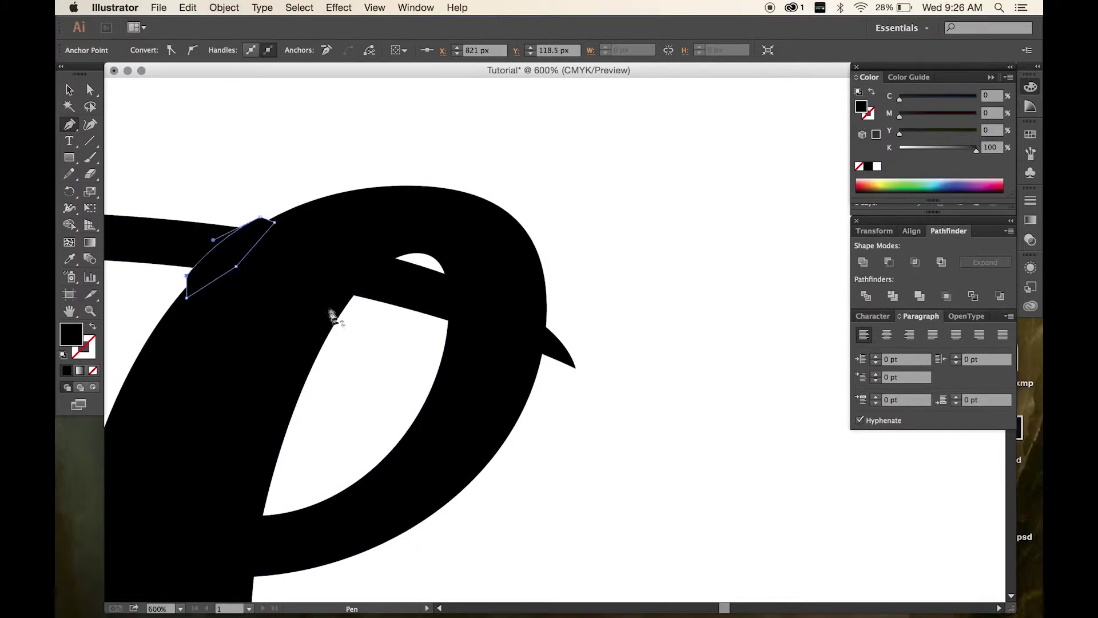
- Draw a closed cutter with the Pen tool across the swash along the inner edge of the e's counter on the p side
left_click(348, 309, "super")
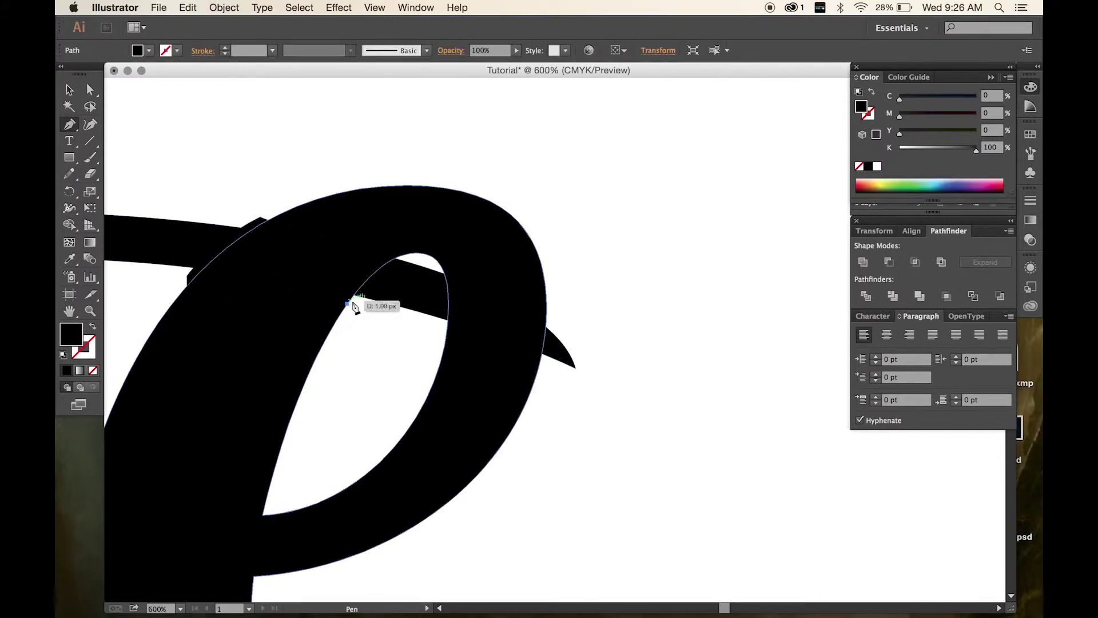
left_click_drag(355, 300, 372, 301)
left_click(436, 245)
left_click_drag(437, 244, 345, 306)
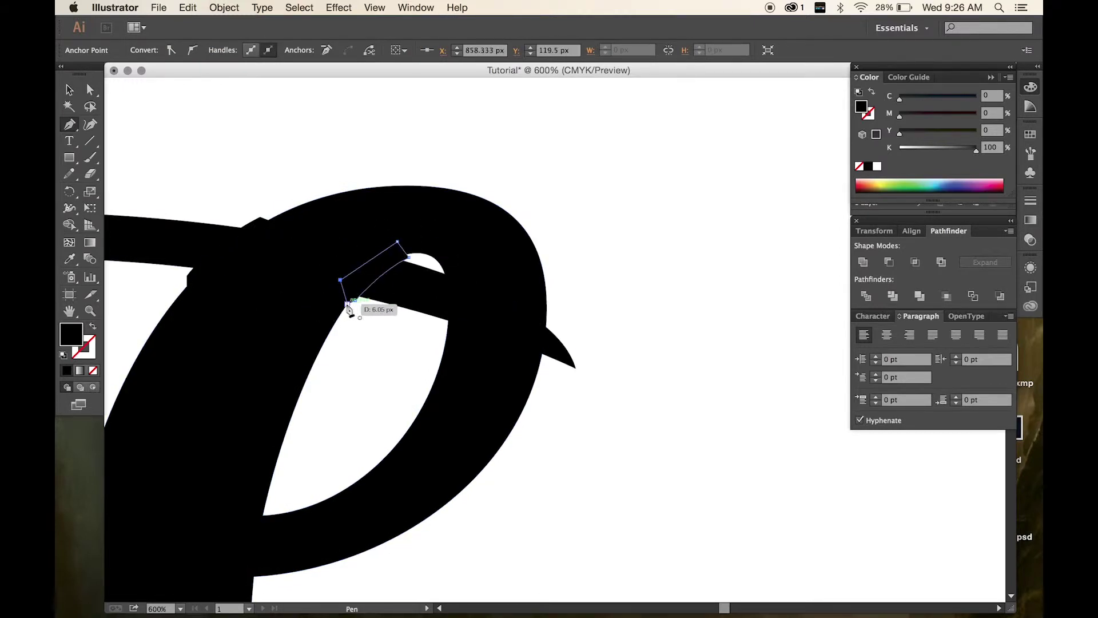
- Draw two closed Pen cutters across the swash, one along the counter's far inner edge and one along the e's far outer edge
mouse_move(449, 326)
left_mouse_down()
mouse_move(460, 249)
mouse_move(441, 275)
mouse_move(429, 253)
mouse_move(437, 271)
mouse_move(465, 282)
mouse_move(450, 338)
left_mouse_up()
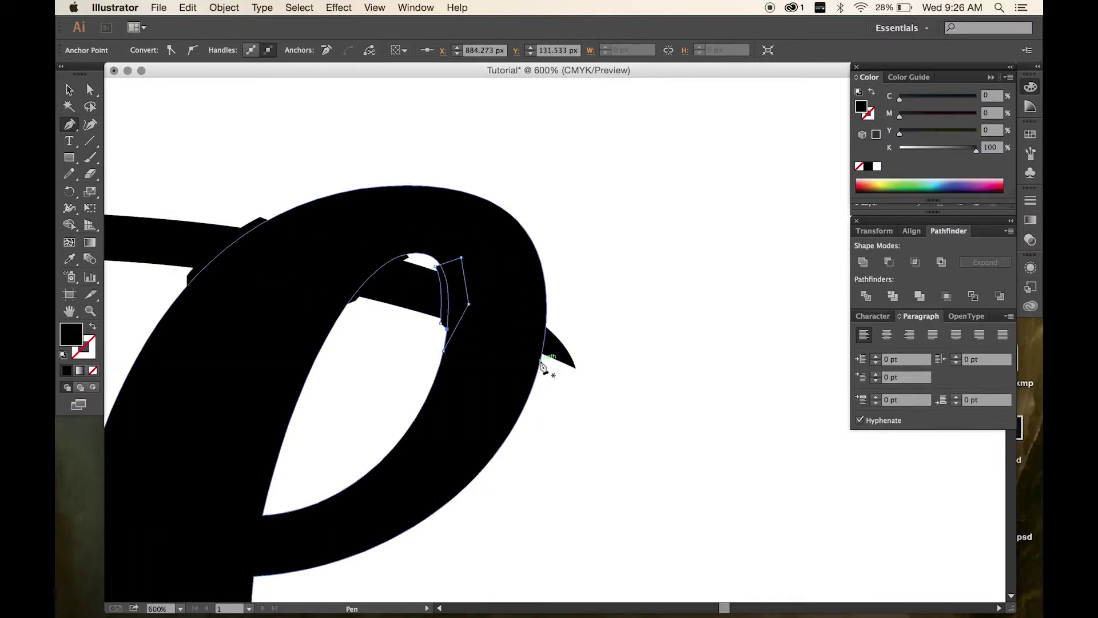
left_click_drag(545, 367, 545, 303)
left_click(496, 330)
left_click_drag(543, 362, 542, 365)
- Select the swash together with the four cutters on the e and subtract them with Minus Front
key("v")
left_click(154, 251)
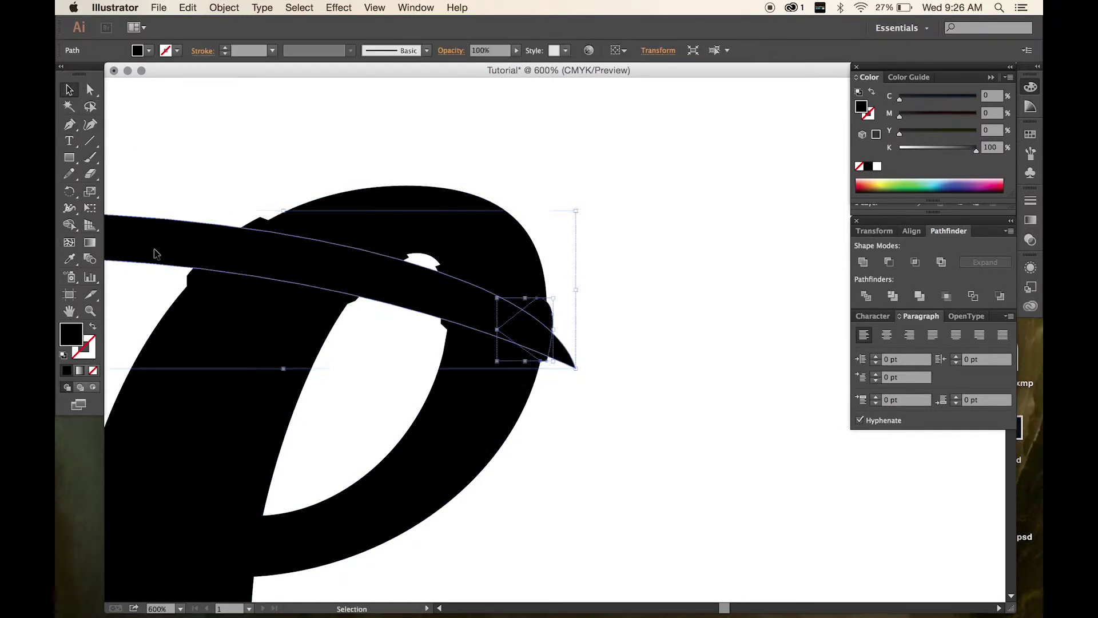
right_click(176, 233)
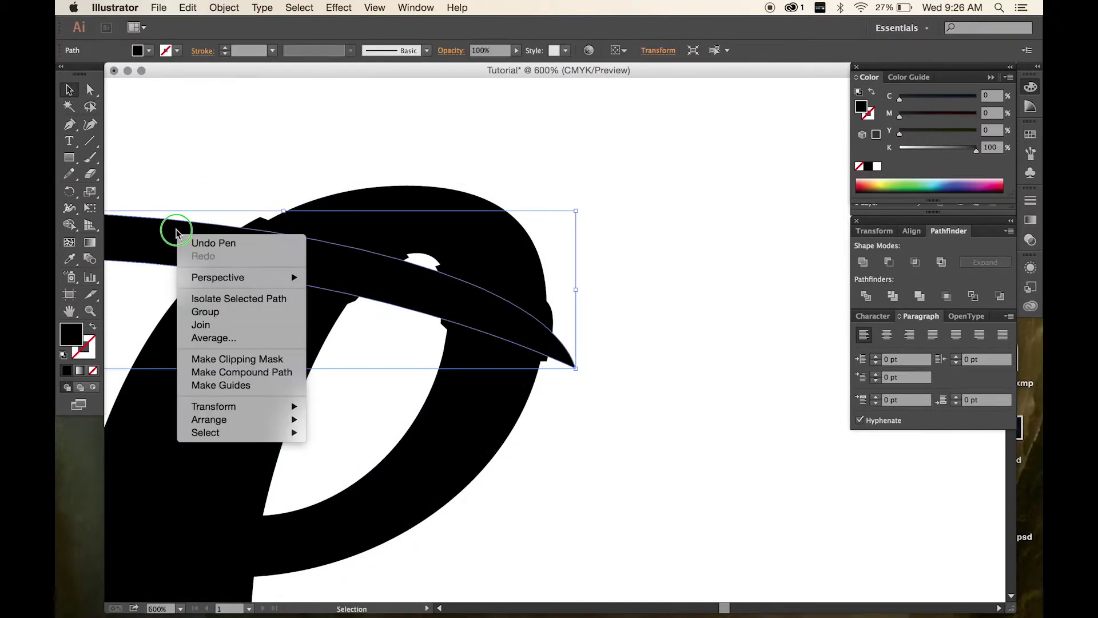
left_click(223, 134)
left_click_drag(257, 217, 400, 259)
left_click(442, 273, "shift")
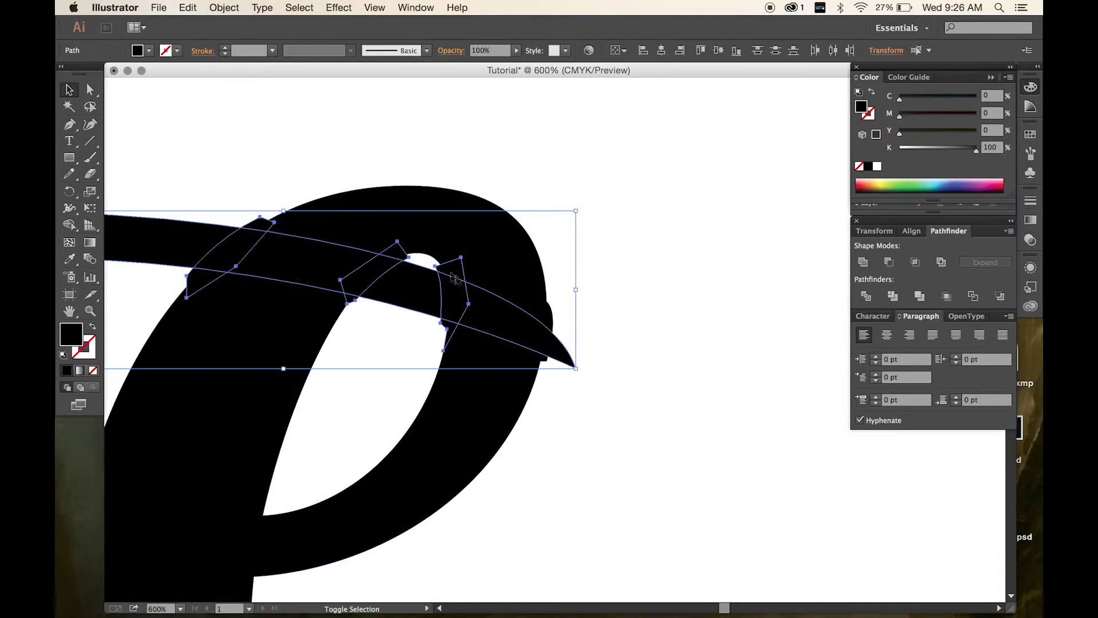
left_click(549, 311, "shift")
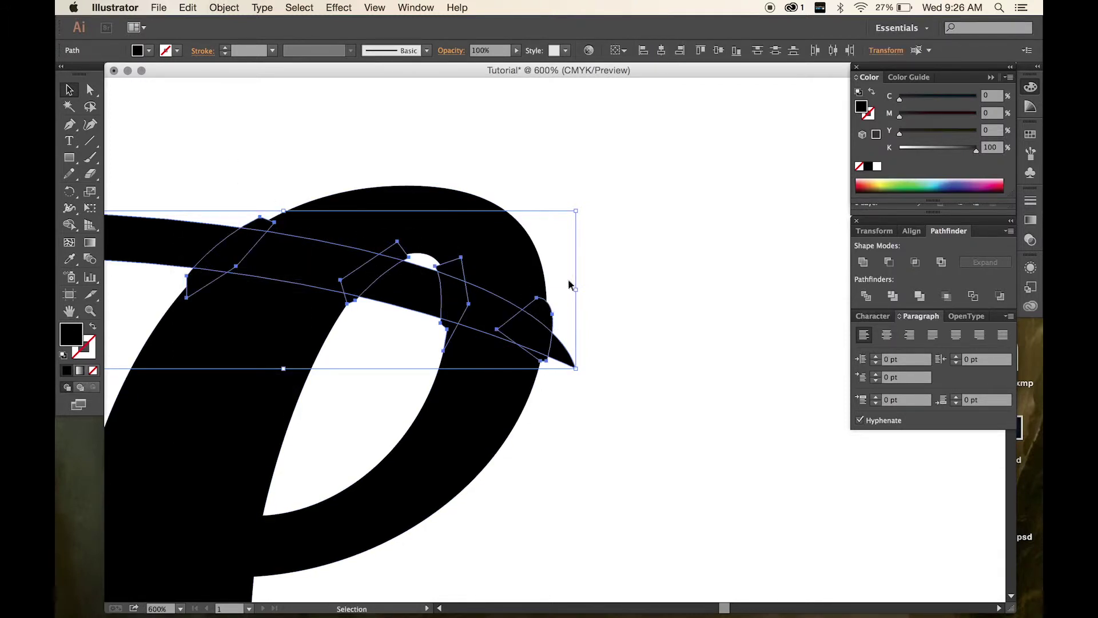
left_click(902, 264)
left_click(676, 288)
scroll(579, 269, "down", 2)
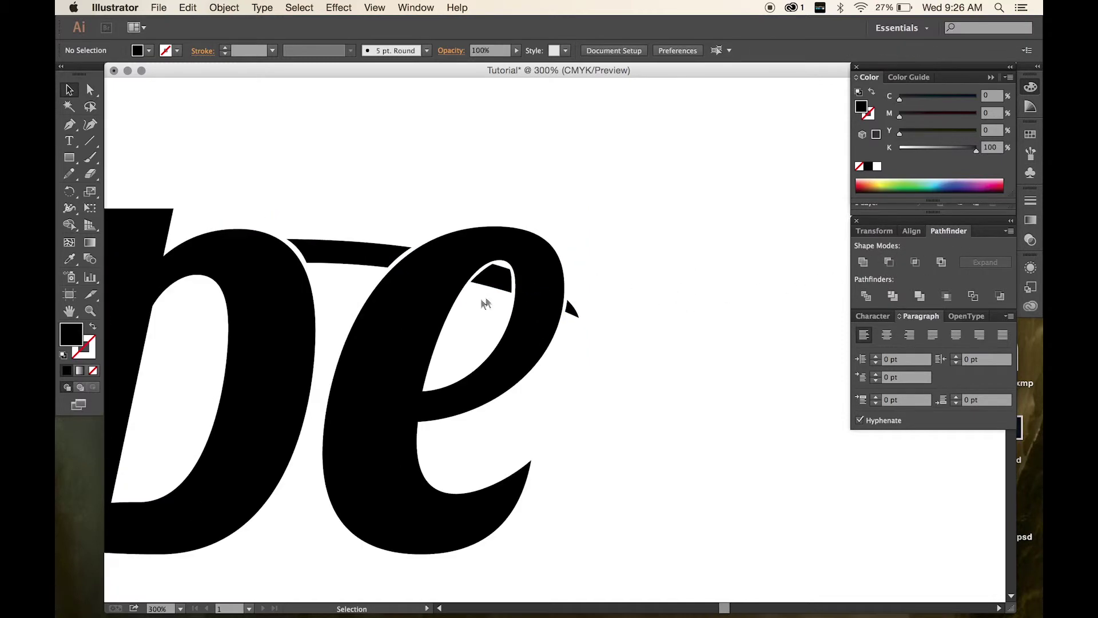
scroll(632, 259, "down", 3)
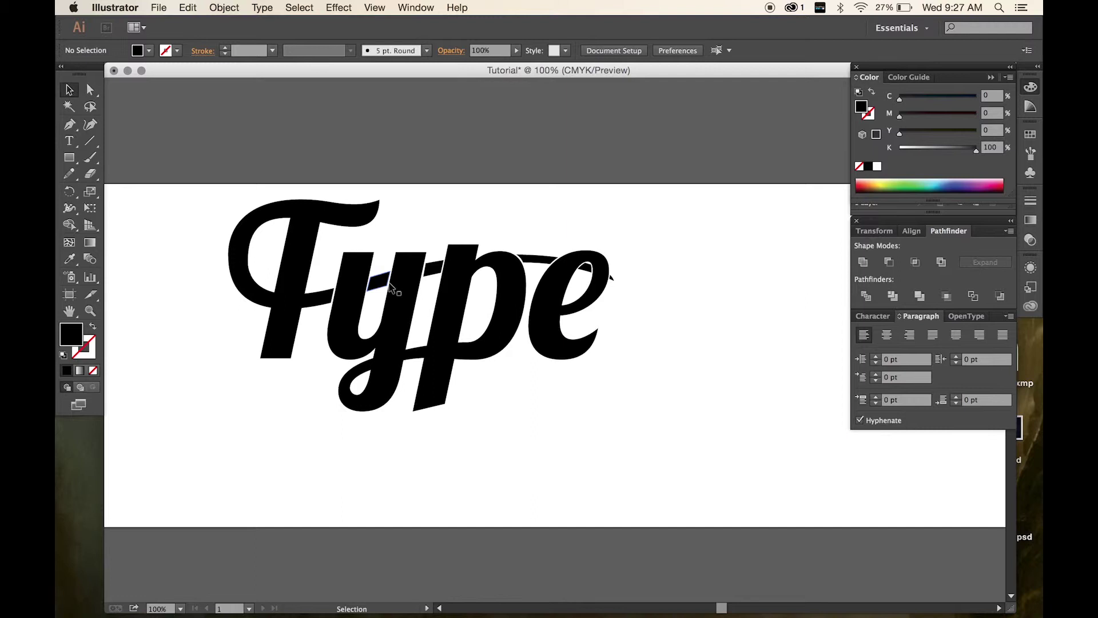
- Round all corners of the joined y and p to a 4.18 px radius with the live corner widgets
left_click(89, 90)
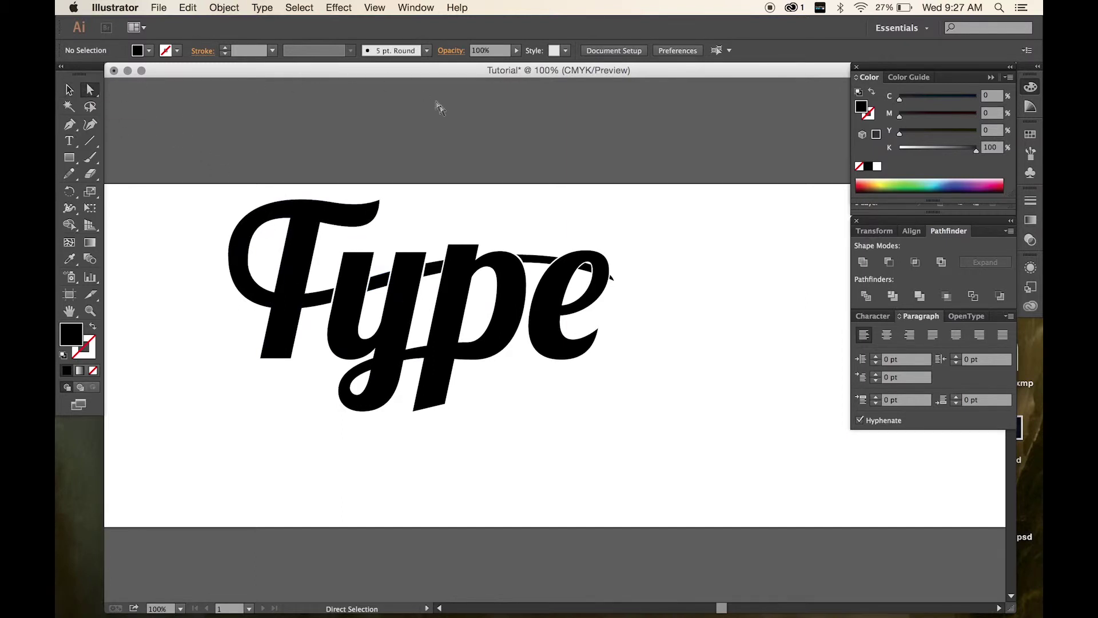
left_click(365, 251)
left_click(350, 266)
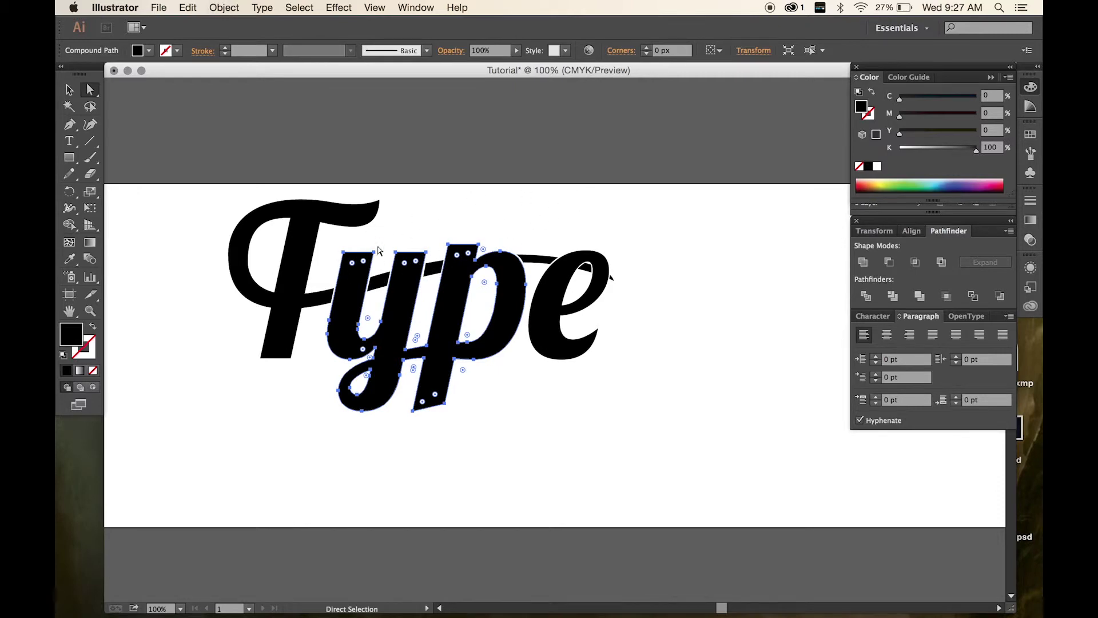
left_click(371, 209)
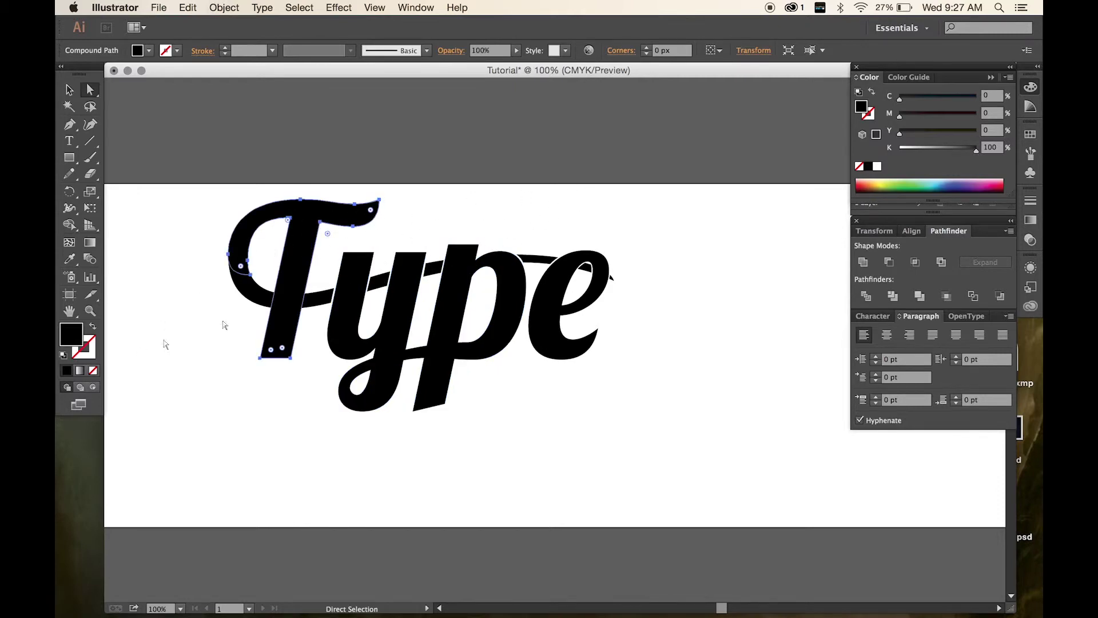
scroll(388, 261, "up", 3)
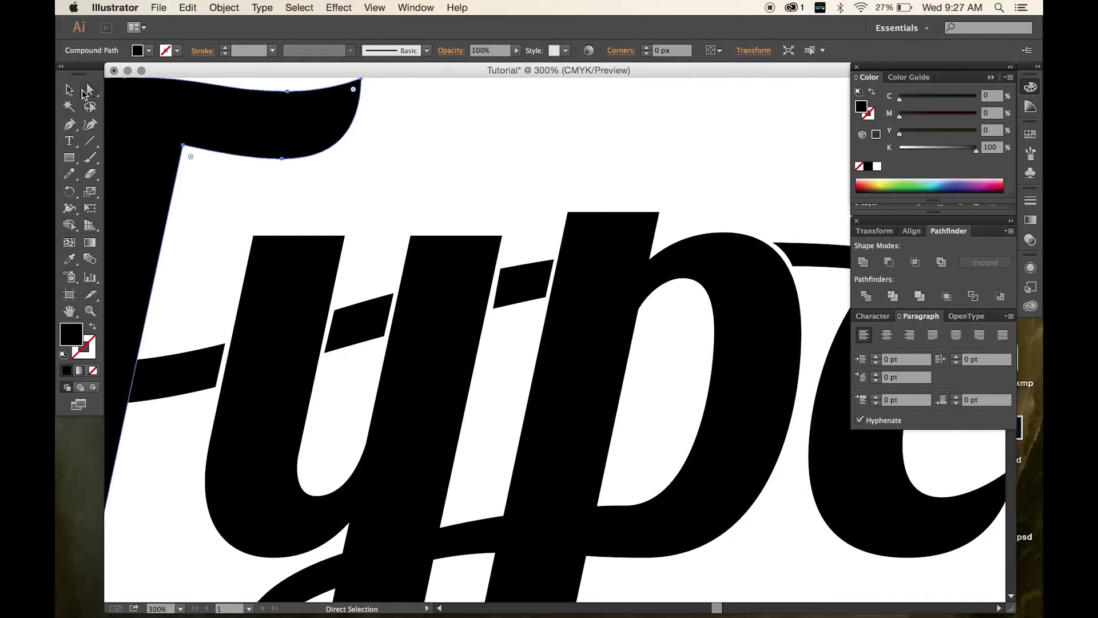
left_click(291, 267)
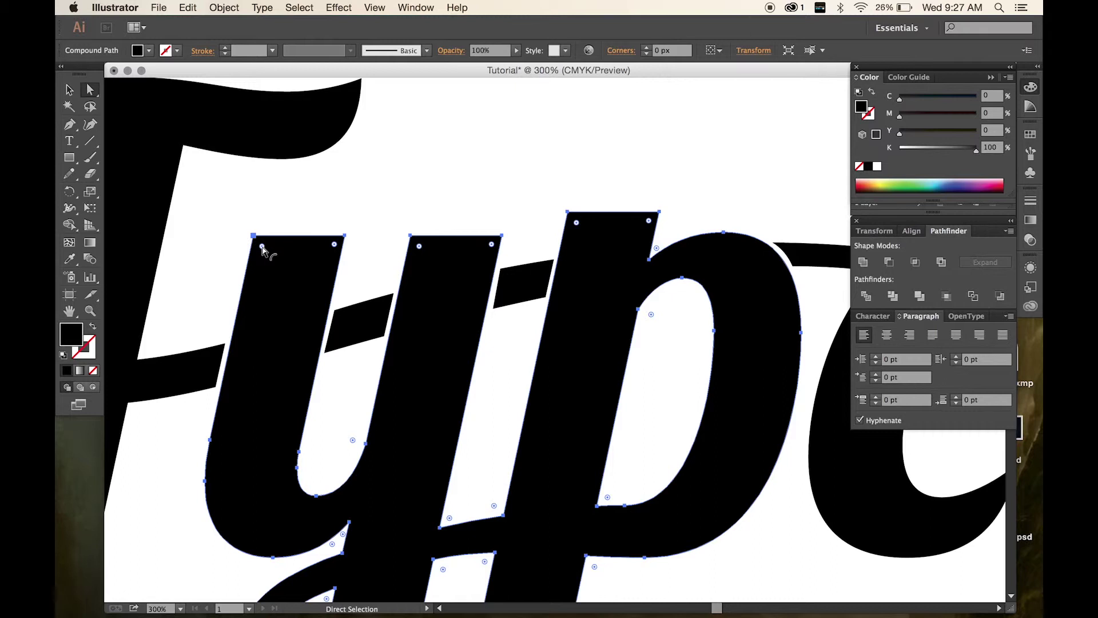
left_click_drag(261, 247, 280, 259)
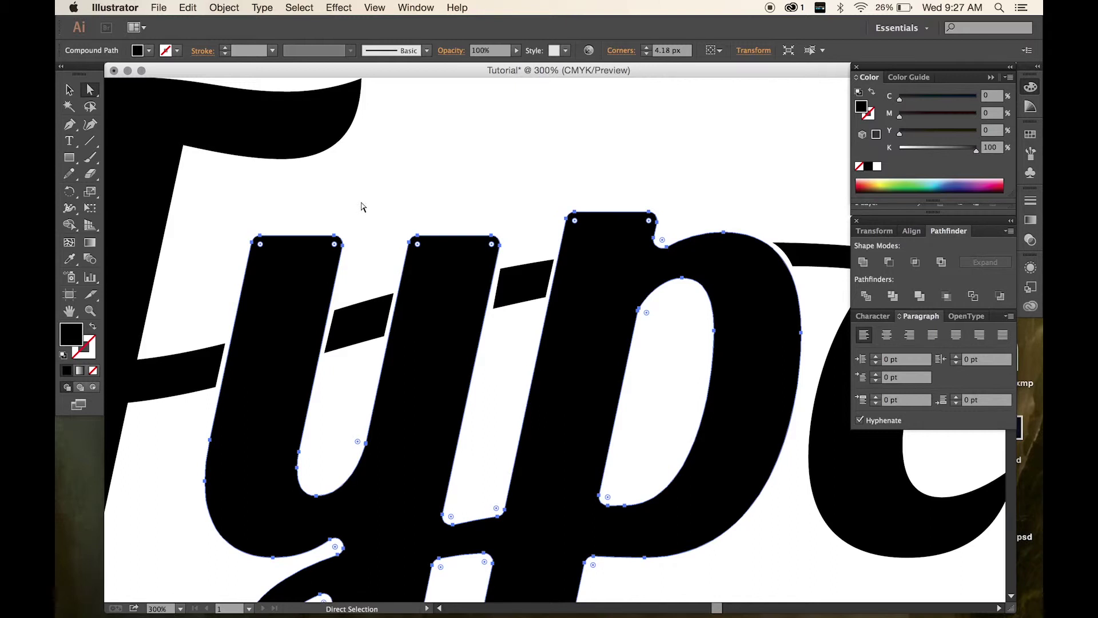
key("super+z")
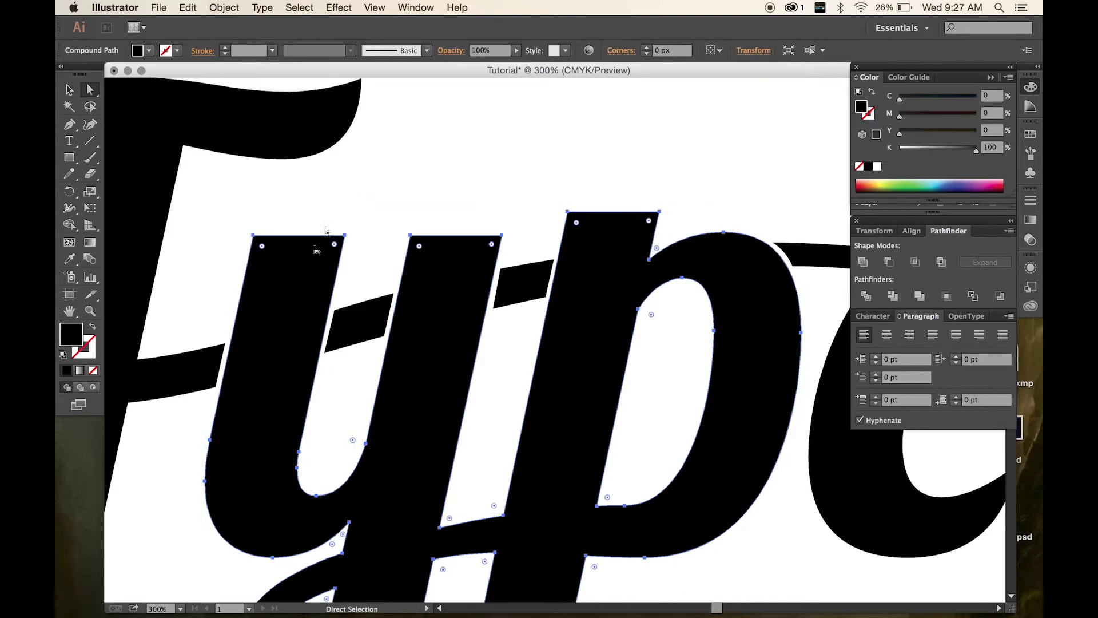
left_click_drag(262, 247, 303, 316)
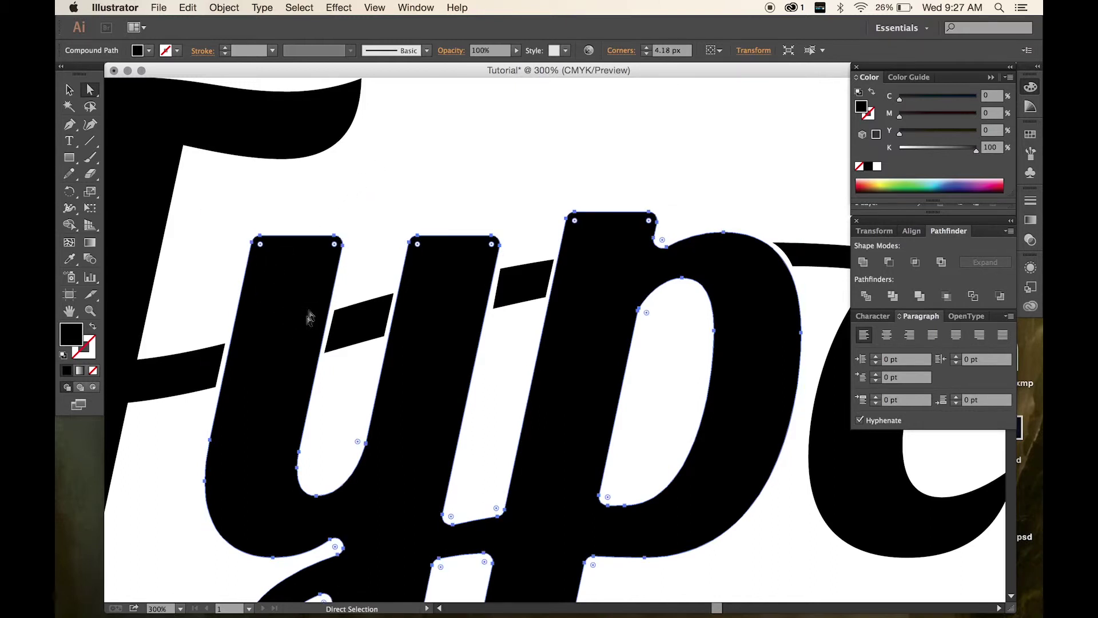
left_click(399, 147)
- Round the corners of the e, including its lower terminal, to a 10.33 px radius with the live corner widgets
key("super+minus")
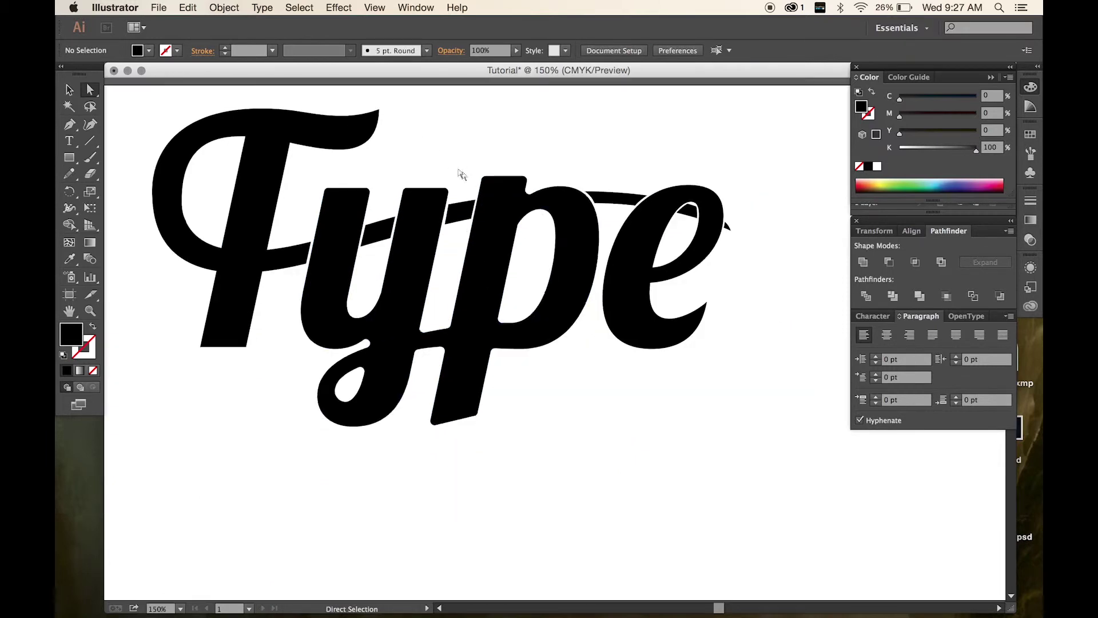
left_click(490, 193)
left_click(641, 187)
left_click(629, 284)
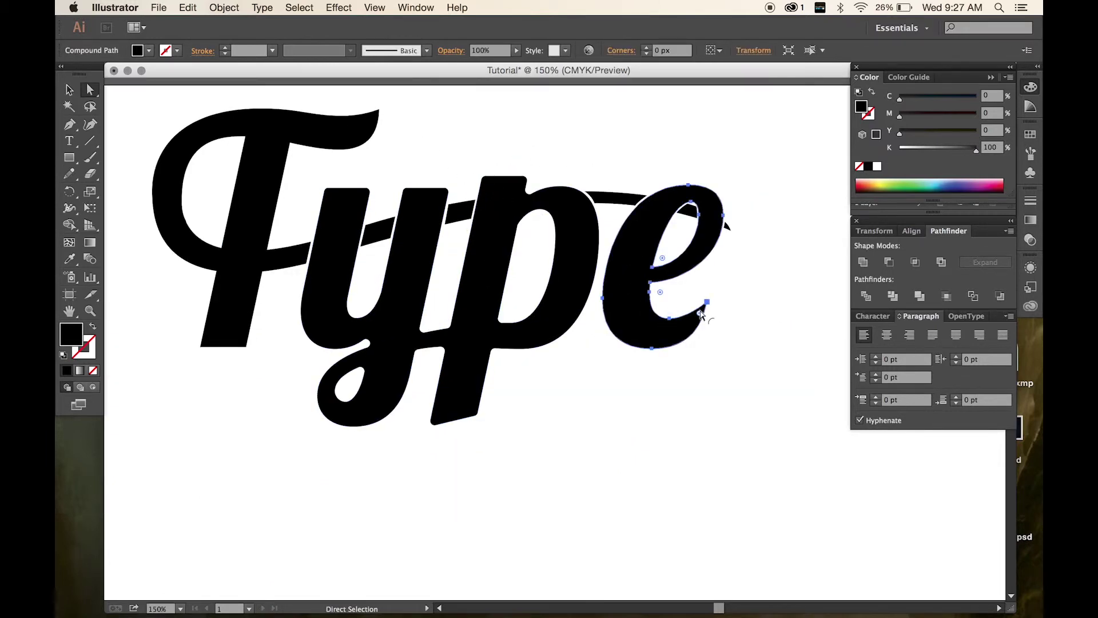
left_click_drag(700, 317, 657, 346)
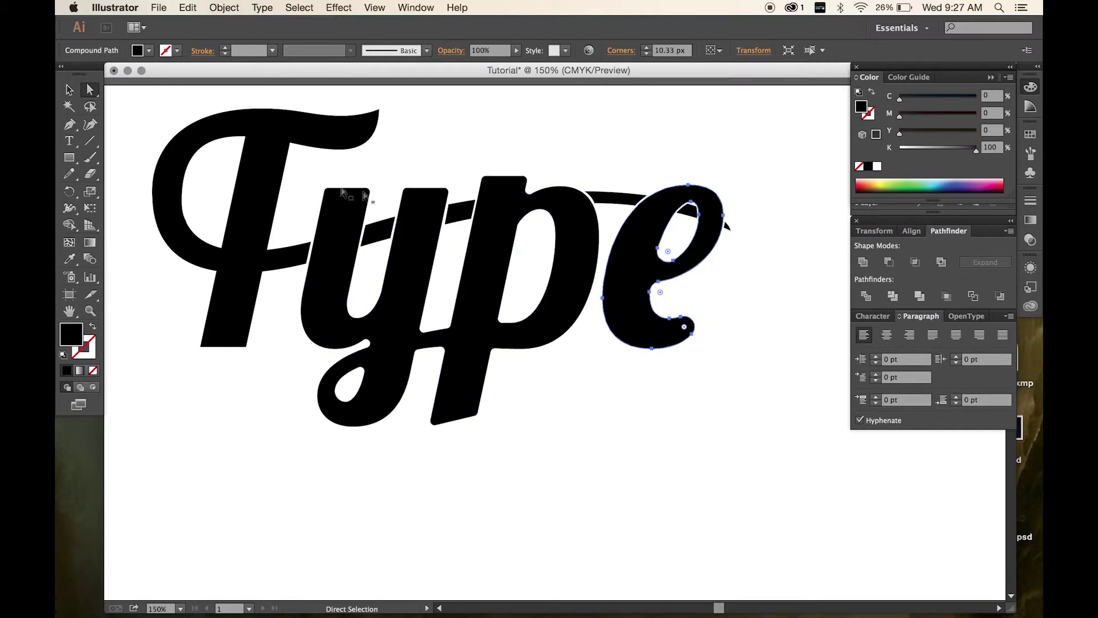
- Round the corners of the T slightly with the live corner widgets and deselect it
left_click(242, 137)
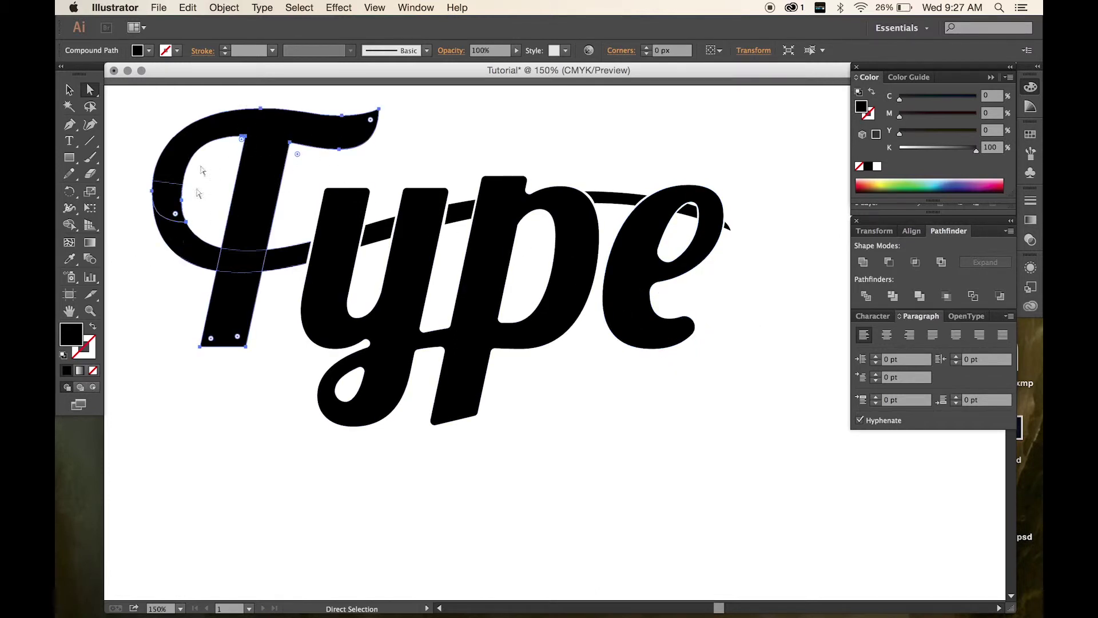
left_click_drag(370, 121, 308, 151)
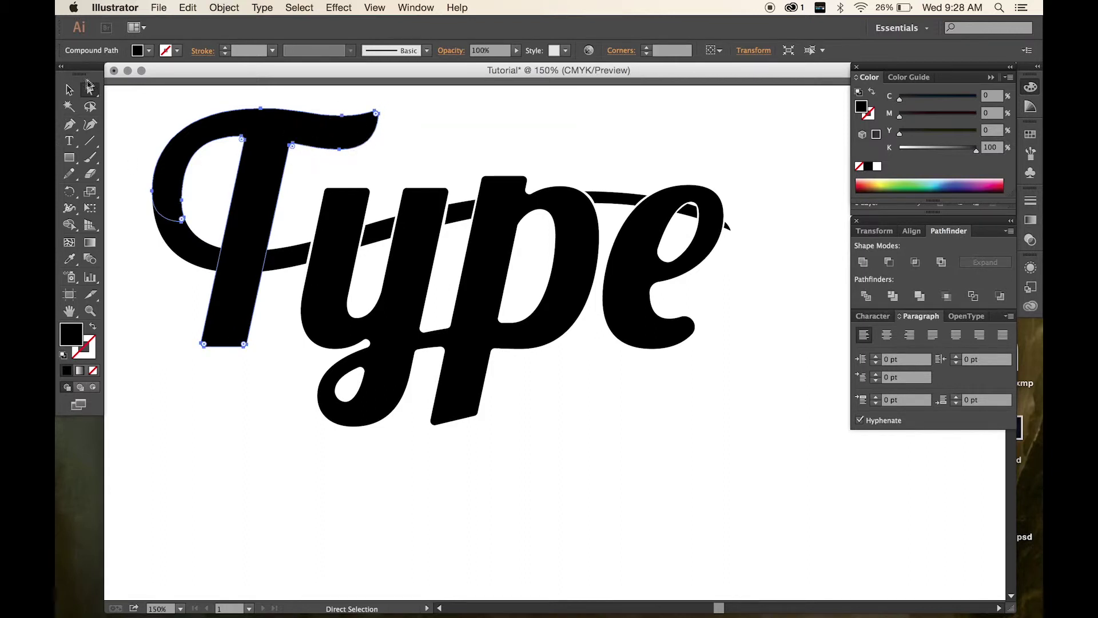
left_click(68, 89)
left_click(136, 117)
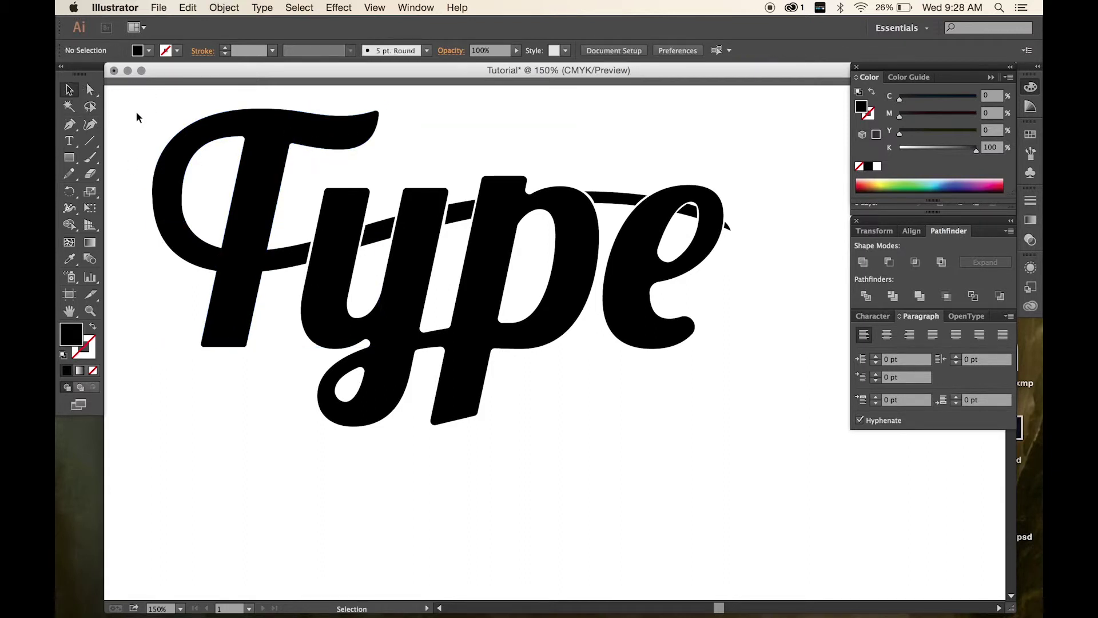
key("super+1")
left_click_drag(191, 165, 270, 254)
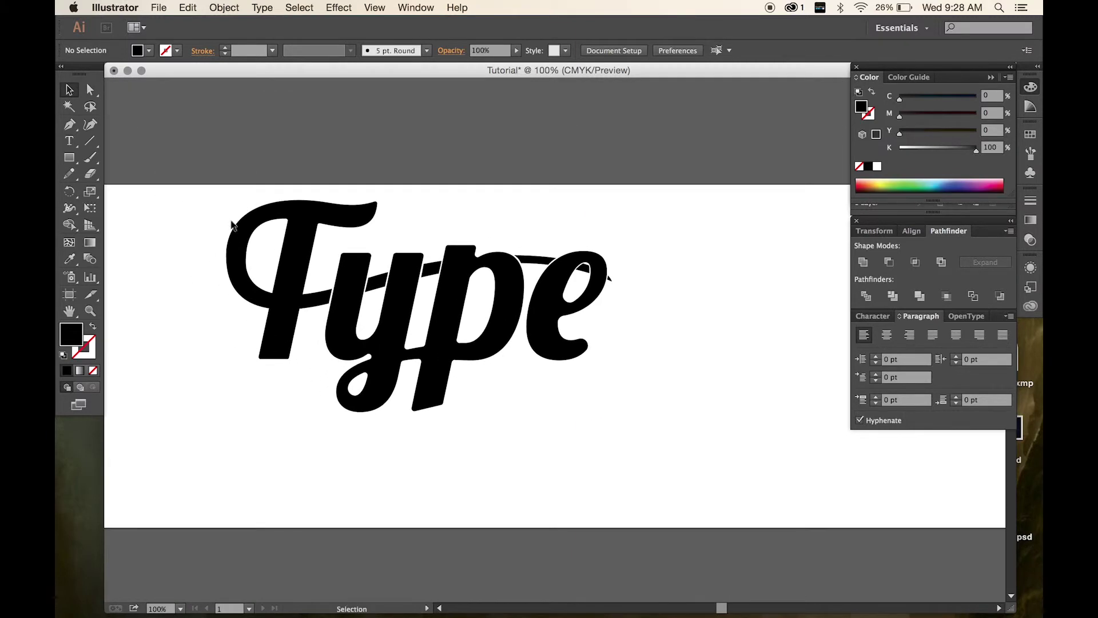
left_click_drag(195, 143, 711, 387)
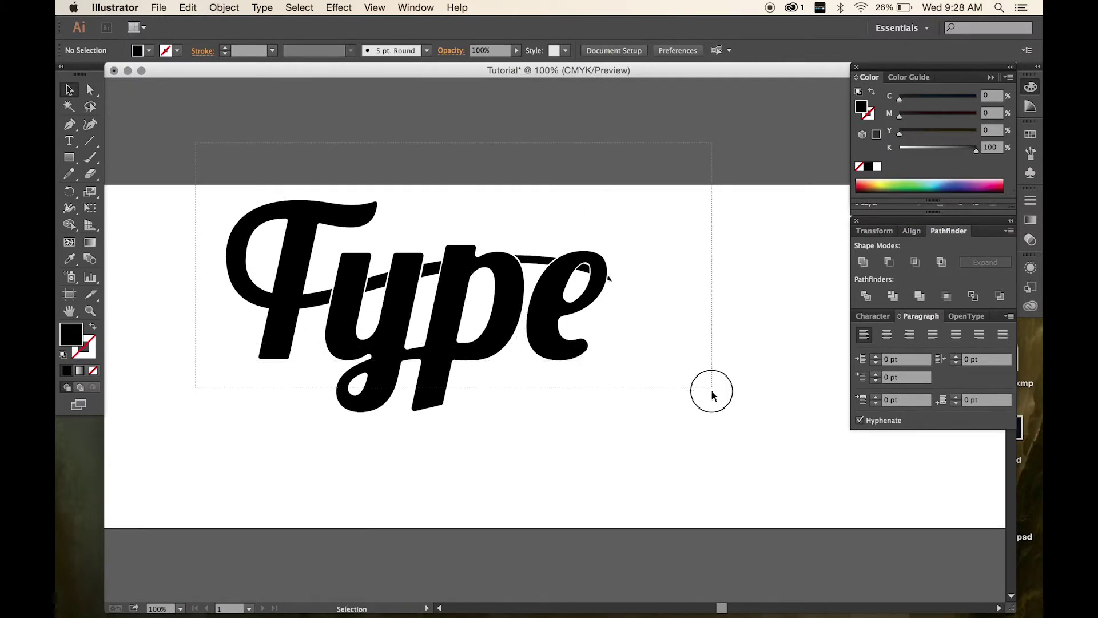
left_click(723, 372)
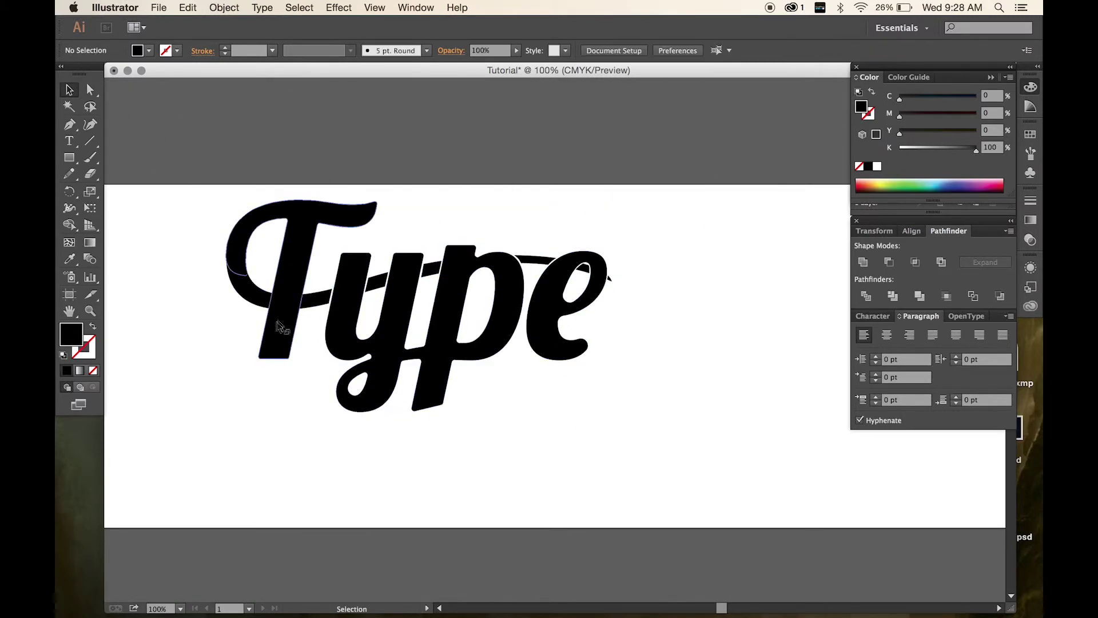
- Group the T with all the swash segments and unite them with the Pathfinder
left_click_drag(214, 167, 330, 311)
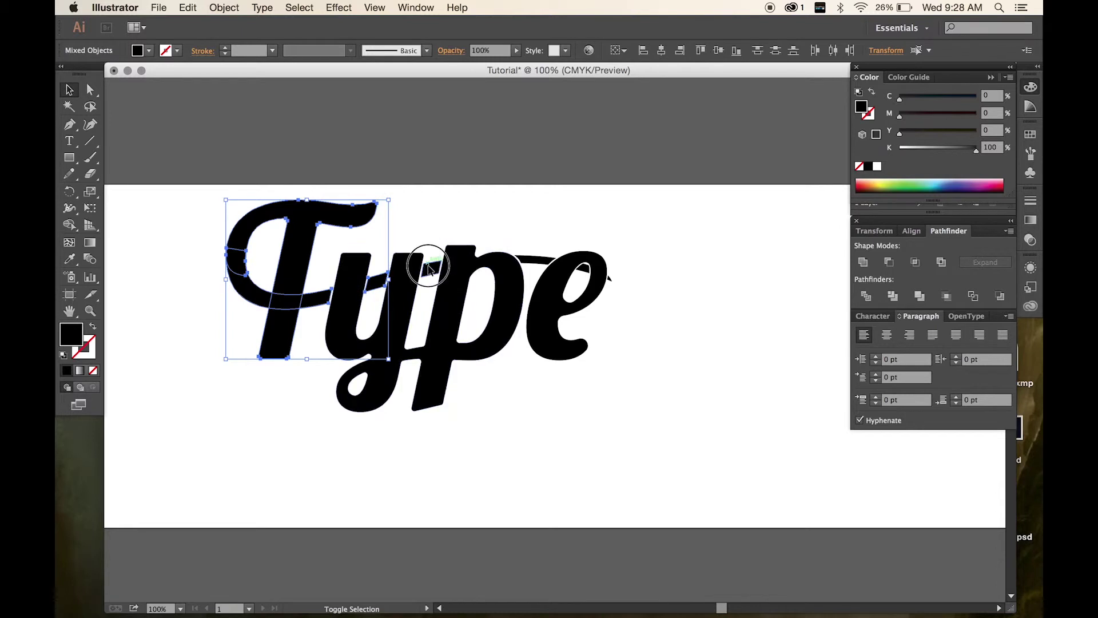
left_click(527, 260, "shift")
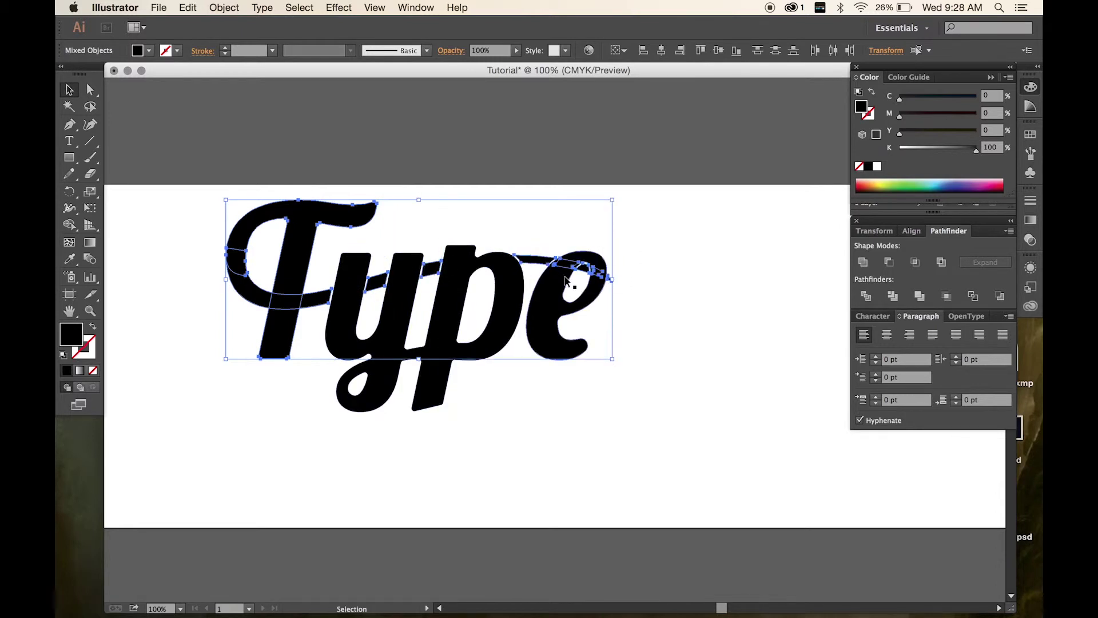
right_click(239, 303)
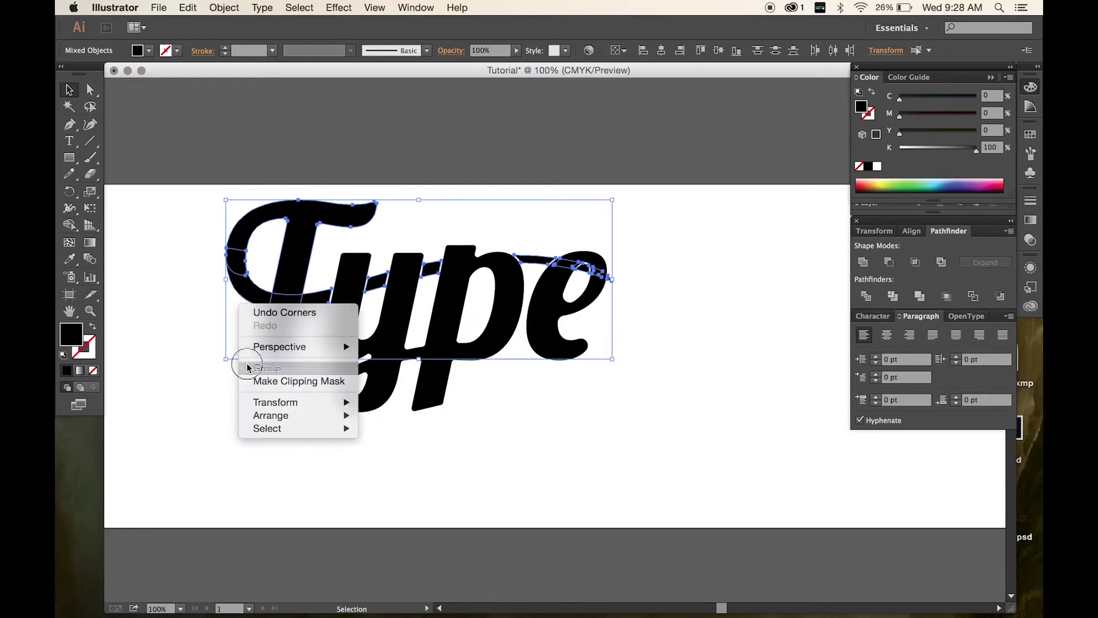
left_click(266, 368)
left_click(870, 265)
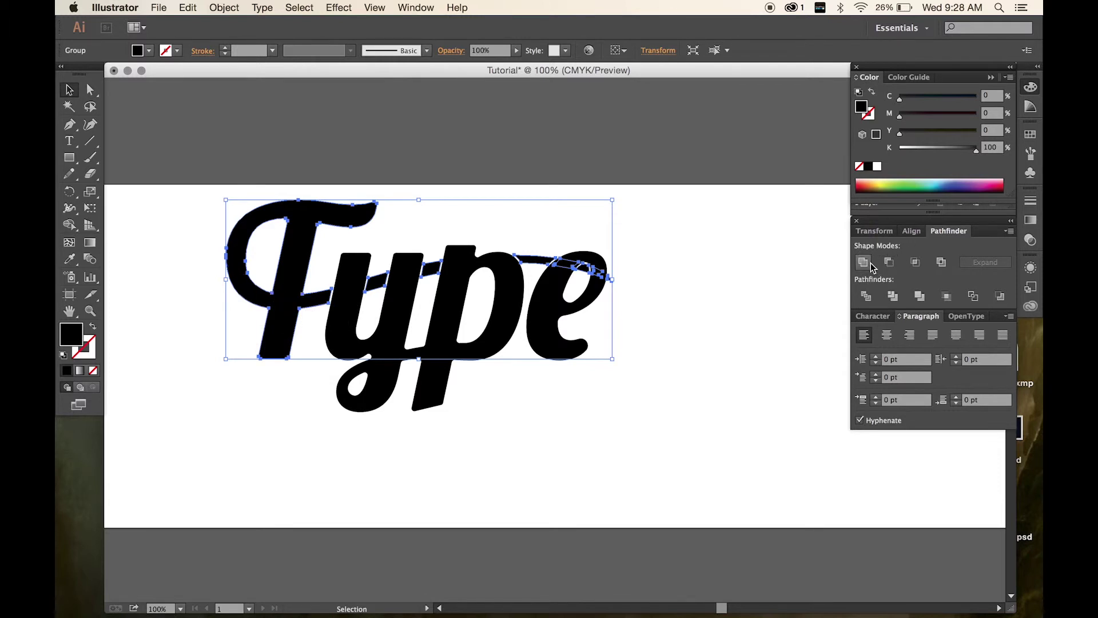
left_click(129, 369)
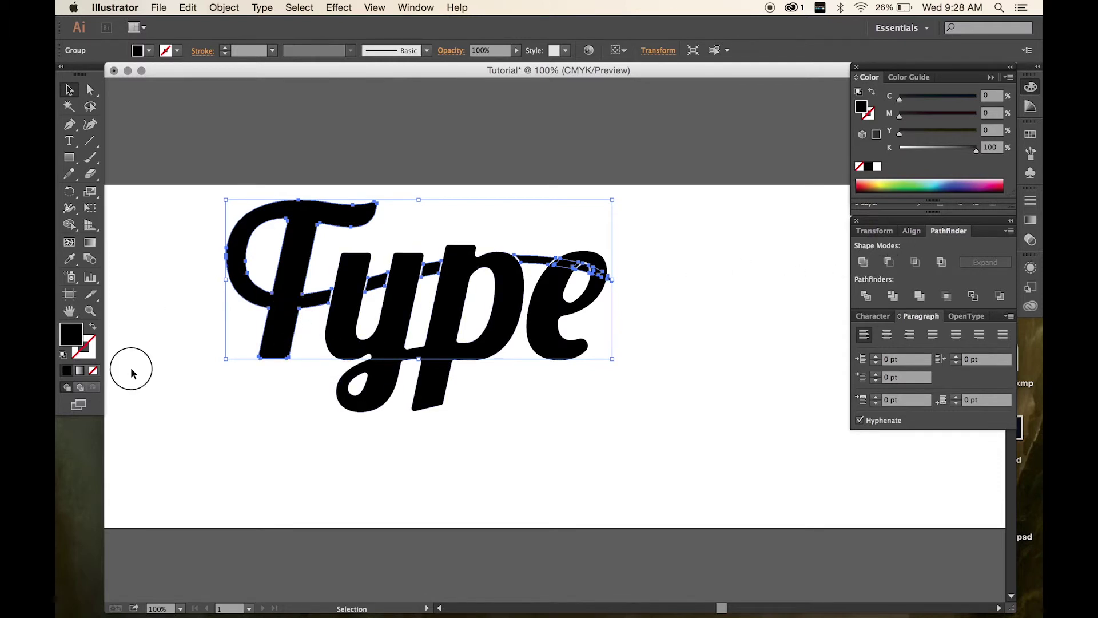
- Round the corners of the swash segments between the p and e and inside the e's counter slightly with the live corner widgets
key("a")
left_click(529, 264)
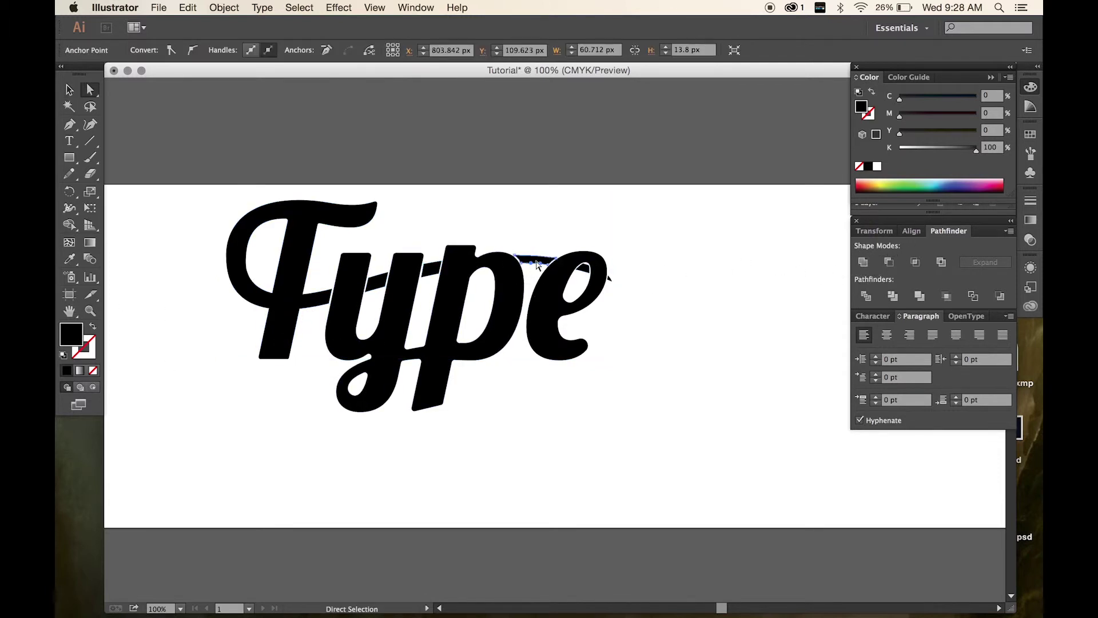
scroll(563, 264, "up", 1, "alt")
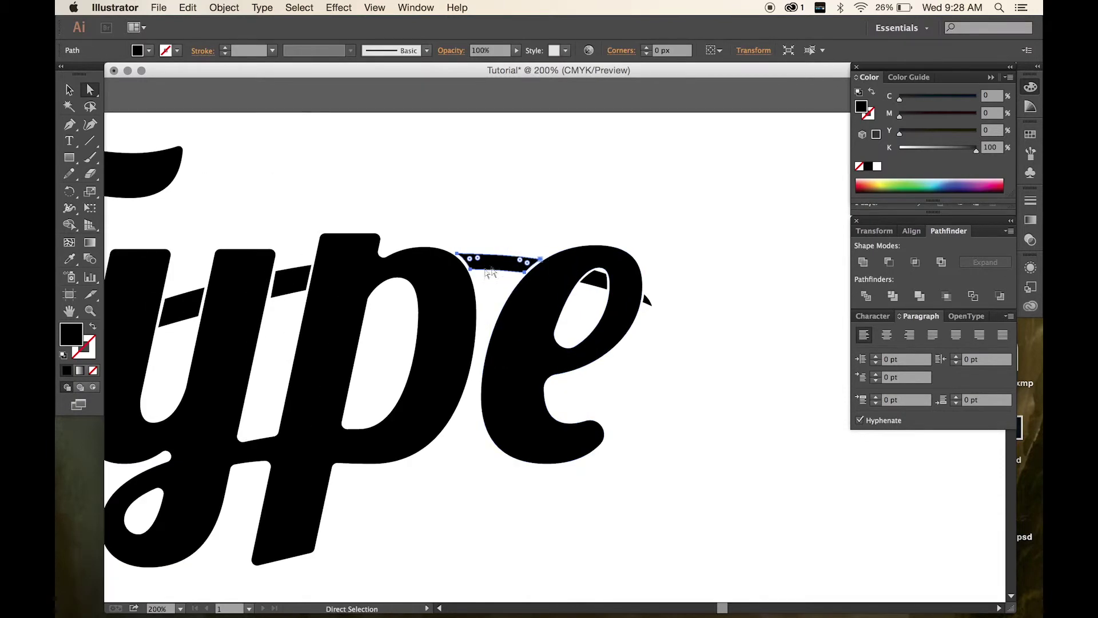
mouse_move(521, 263)
left_mouse_down()
mouse_move(501, 262)
mouse_move(522, 264)
left_mouse_up()
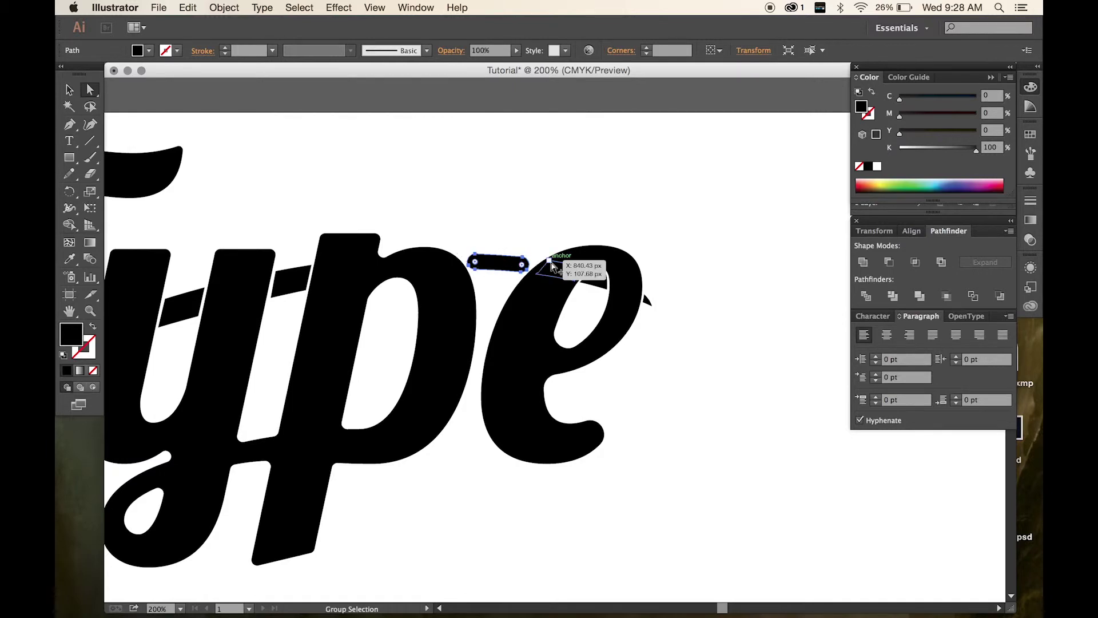
key("cmd+z")
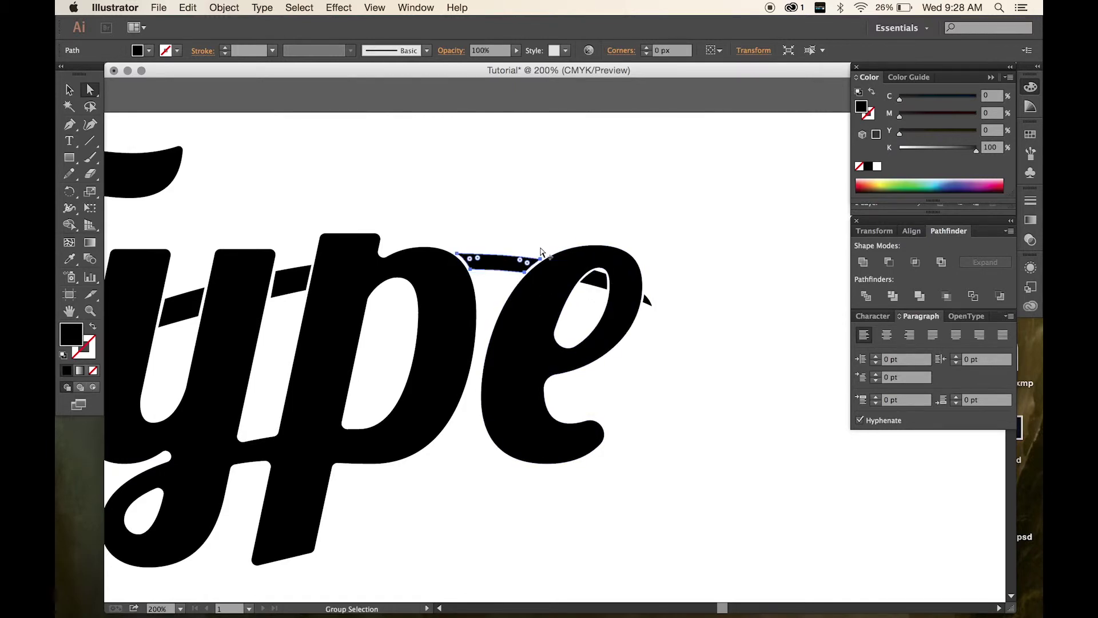
scroll(537, 266, "up", 4, "alt")
left_click_drag(538, 242, 732, 330)
left_click(737, 331)
left_click(657, 135)
left_click(646, 134, "alt+super")
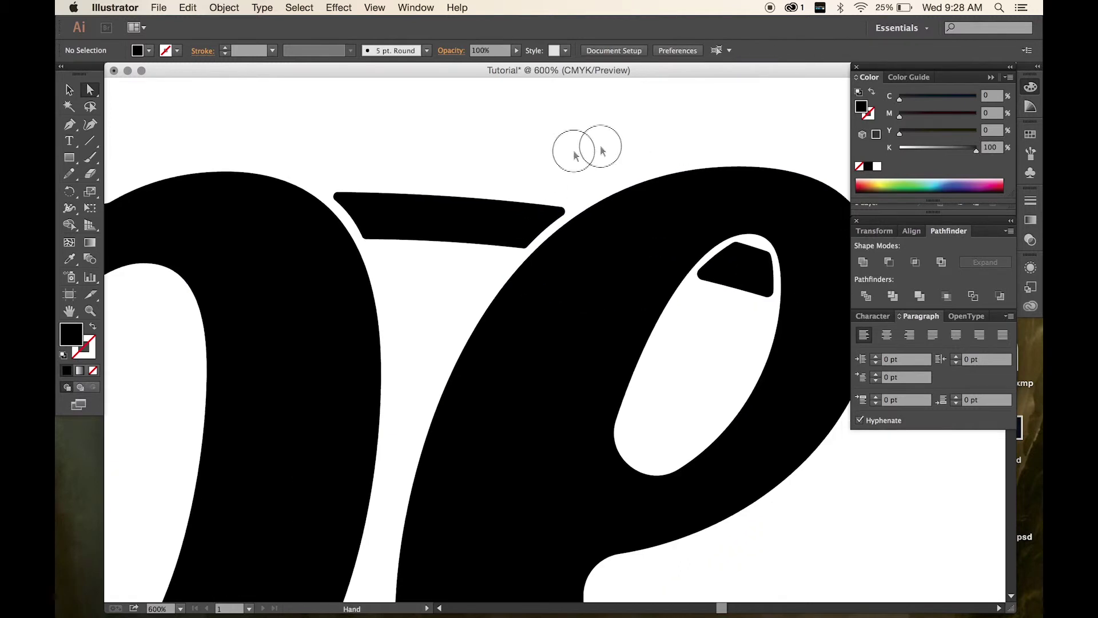
- Round the corners of the small swash tip beyond the e to a 1.33 px radius and deselect it
left_click_drag(602, 150, 323, 193)
left_click(616, 378)
left_click(614, 389)
left_click_drag(619, 388, 657, 375)
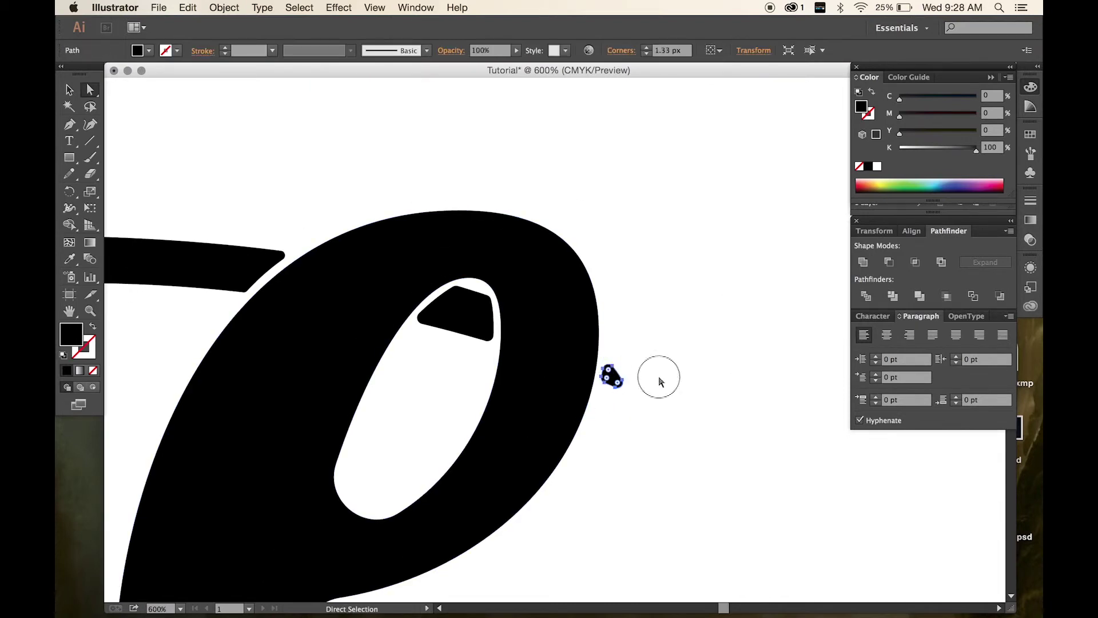
left_click(657, 375)
key("super+minus")
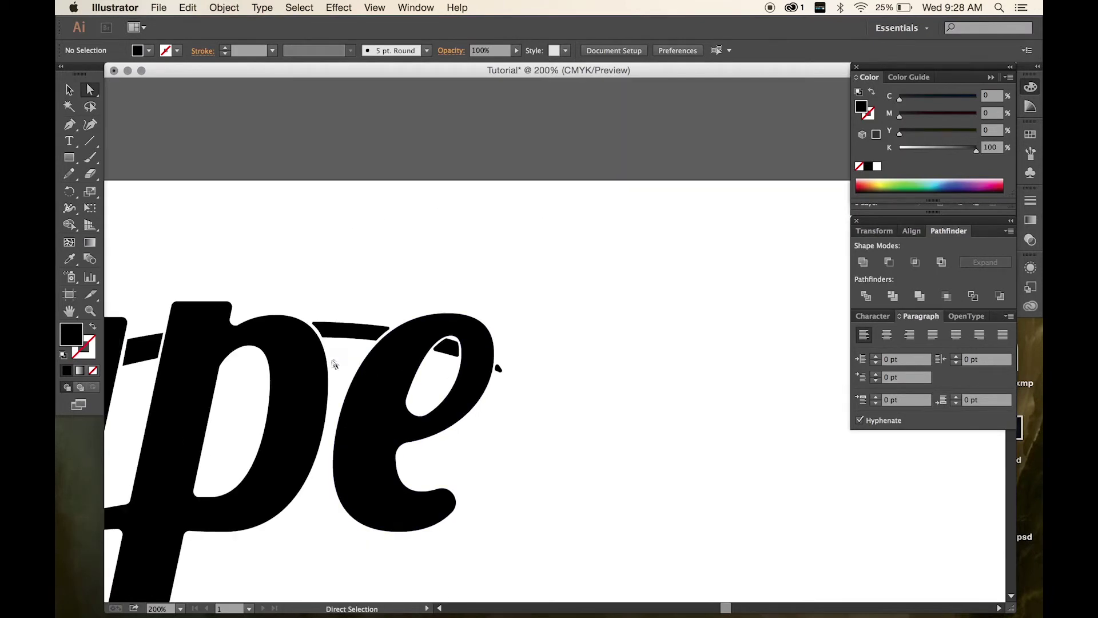
- Round the corners of the swash segment between the y and p, and those of the segment inside the y to 5.3 px
scroll(400, 360, "left", 5)
left_click(381, 346)
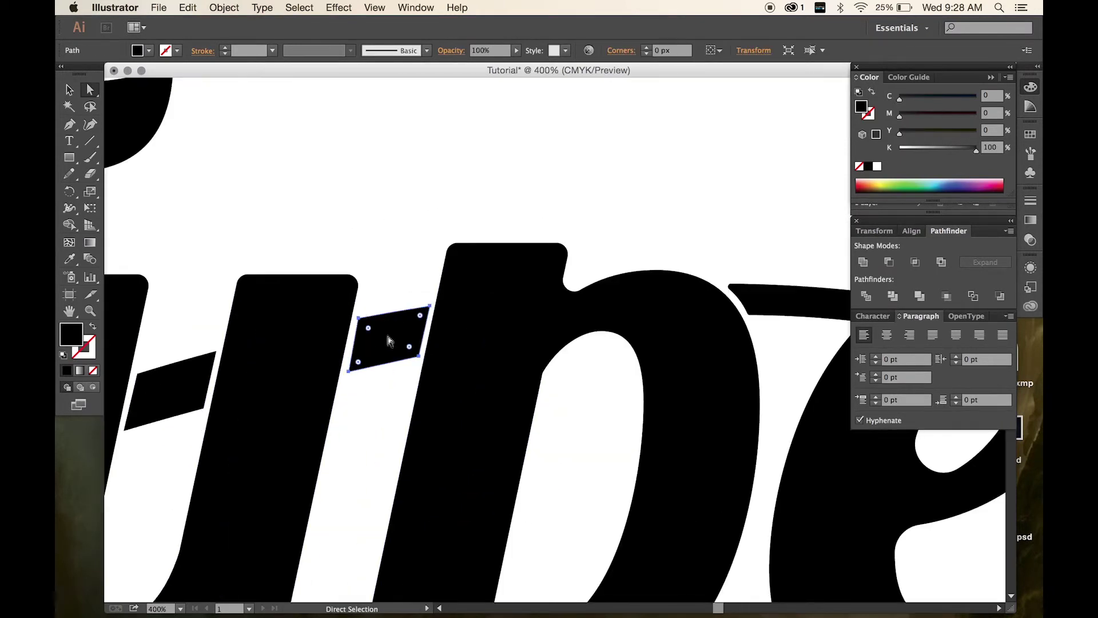
left_click_drag(368, 327, 369, 332)
left_click(299, 312)
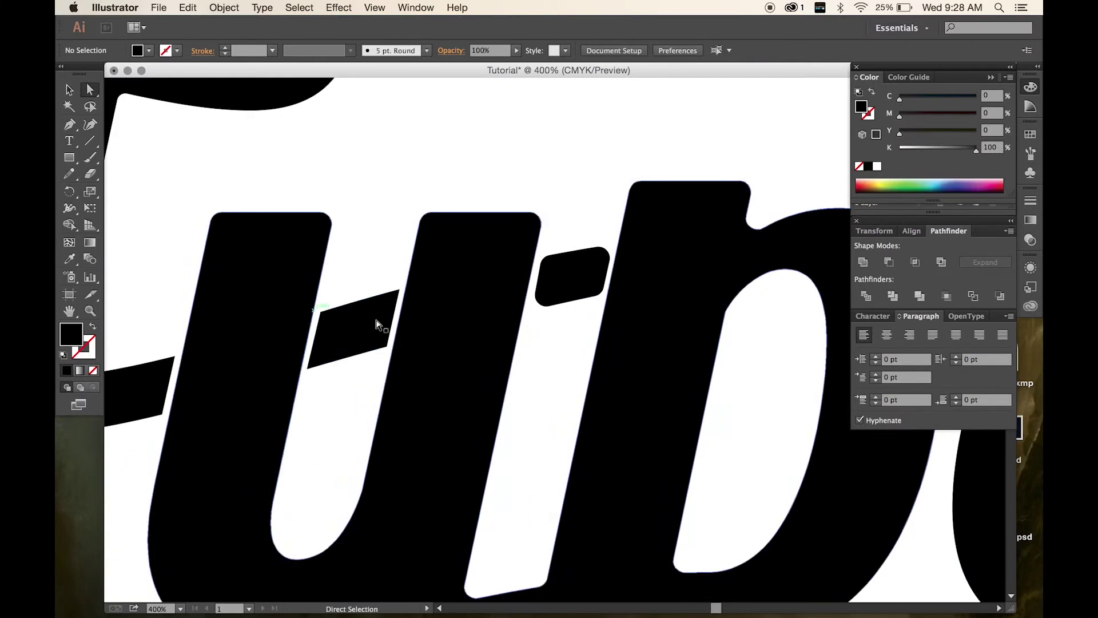
left_click(331, 340)
left_click_drag(331, 321, 331, 319)
left_click(358, 269)
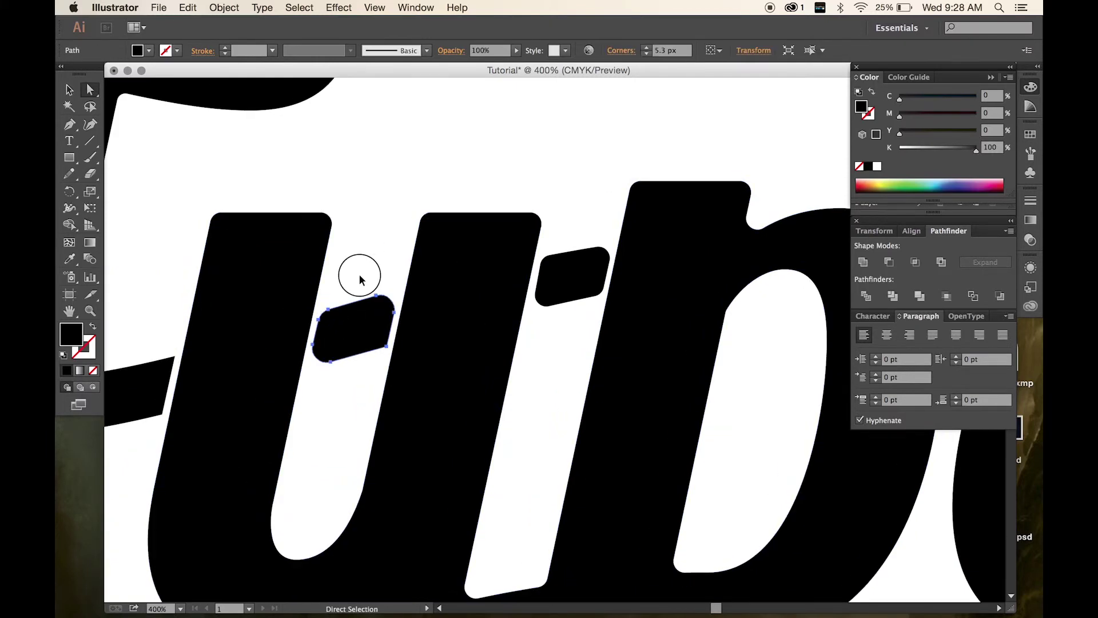
- Round all corners of the united T and its swash, including the junctions at the stem, with the live corner widgets
left_click_drag(390, 263, 393, 264)
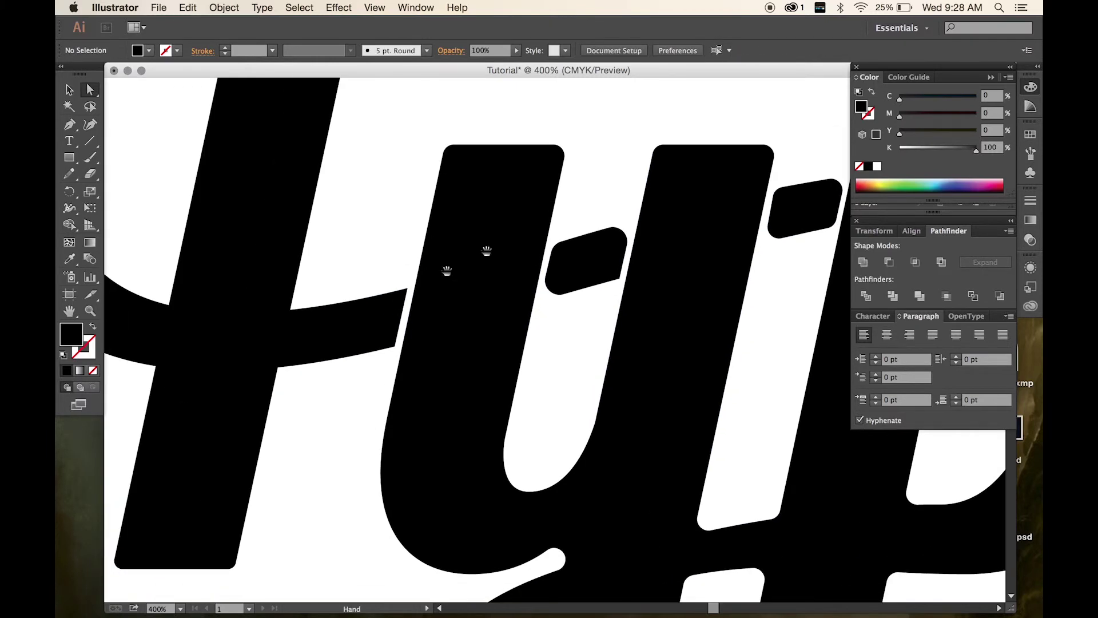
left_click(332, 331)
left_click_drag(398, 298, 386, 305)
left_click(397, 269)
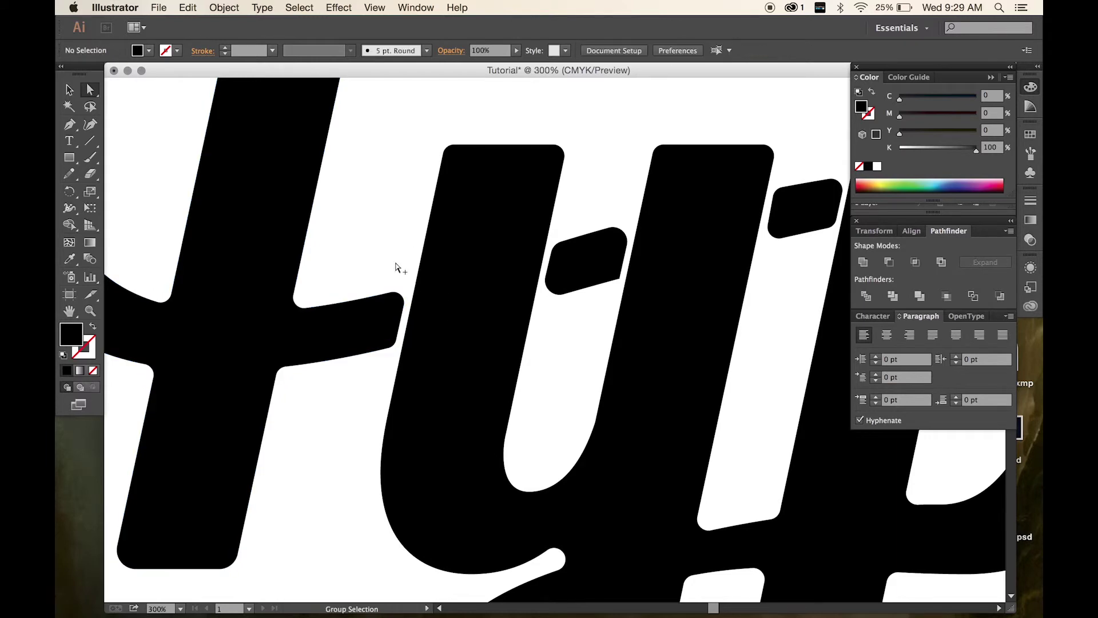
scroll(399, 268, "down", 2)
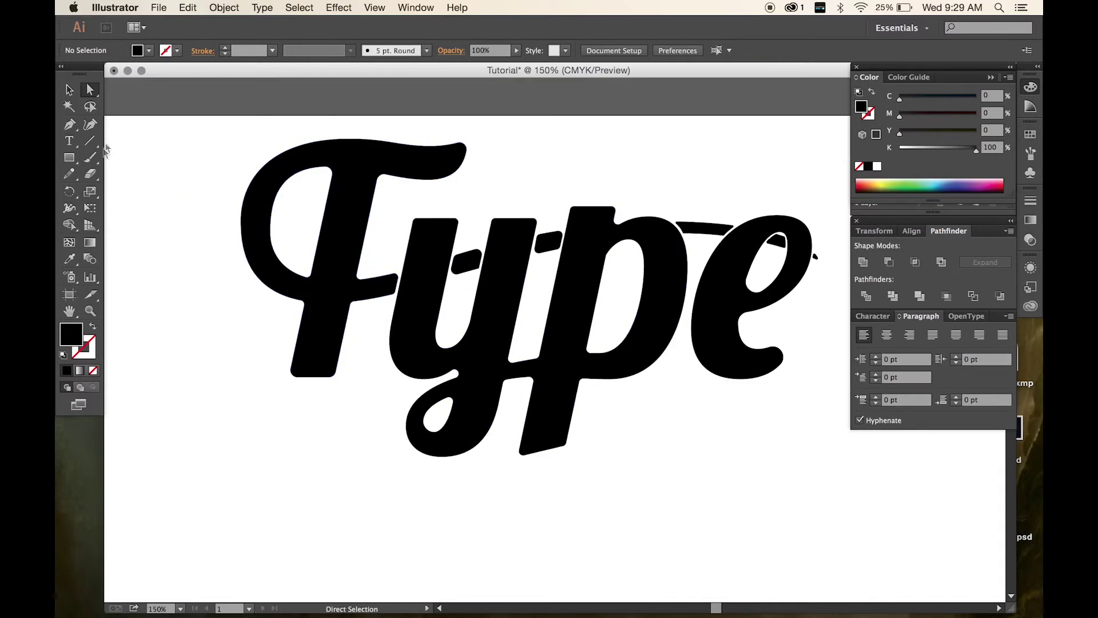
- Select the whole lettering, move it slightly to the right on the artboard and deselect it
left_click(69, 90)
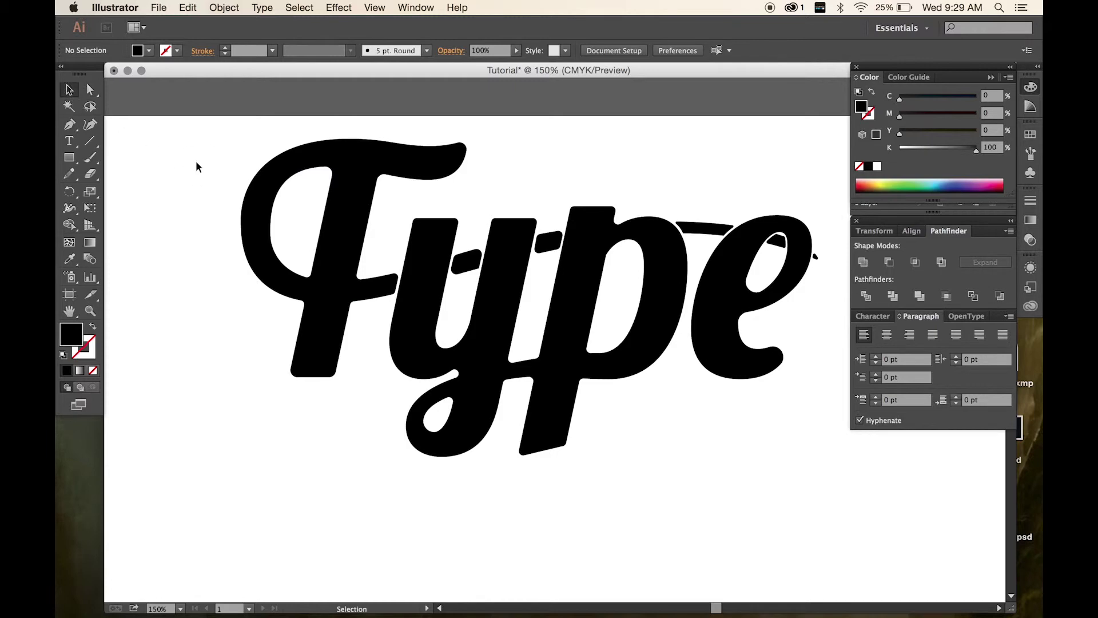
scroll(279, 174, "down", 2)
scroll(366, 200, "up", 1)
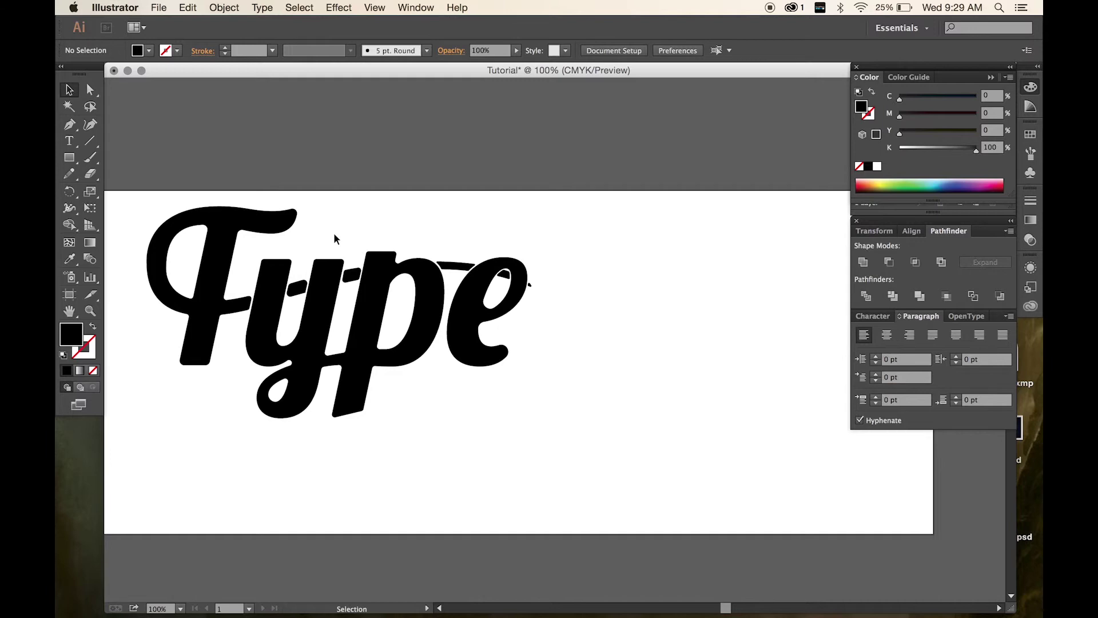
left_click_drag(136, 199, 605, 483)
left_click_drag(430, 351, 507, 336)
left_click(414, 502)
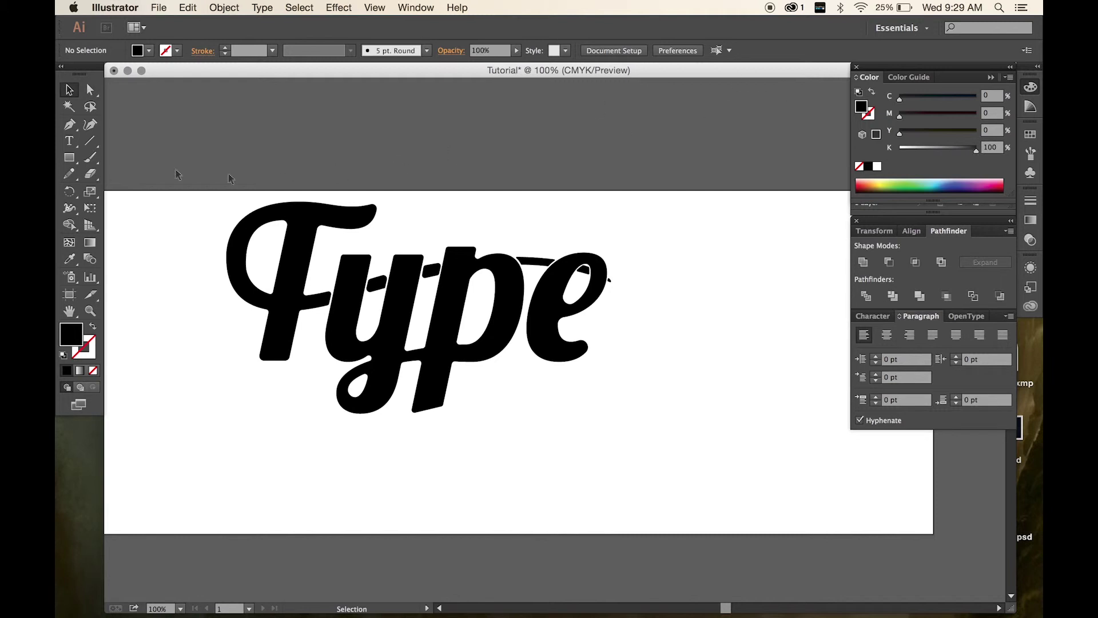
- Draw a closed four-sided shape over the foot of the T with the Pen tool
left_click(70, 125)
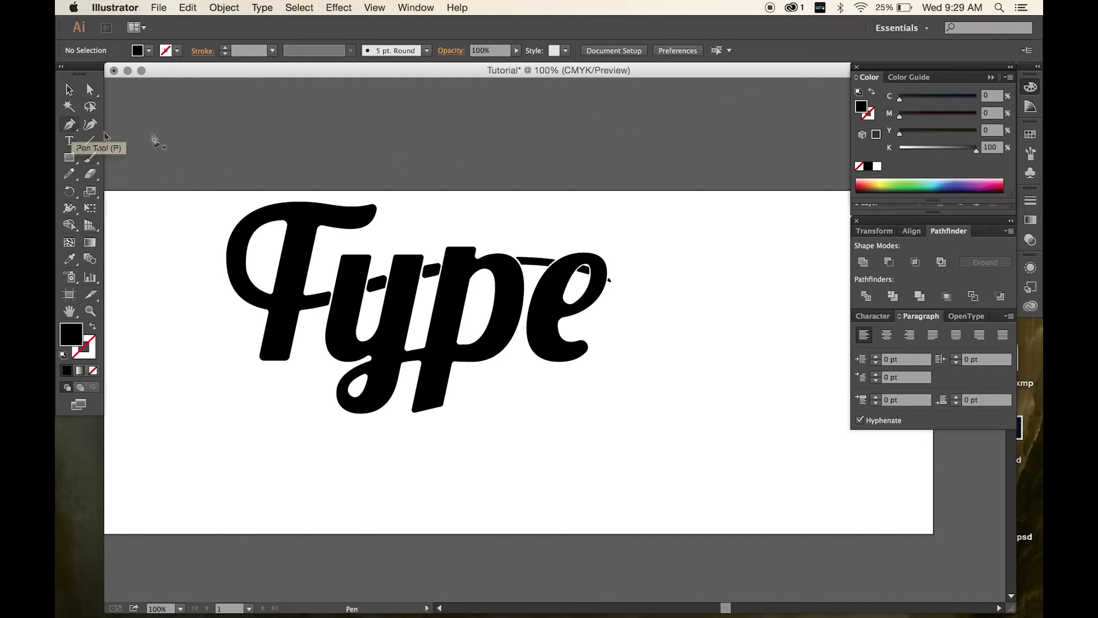
left_click(276, 330)
left_click(233, 338)
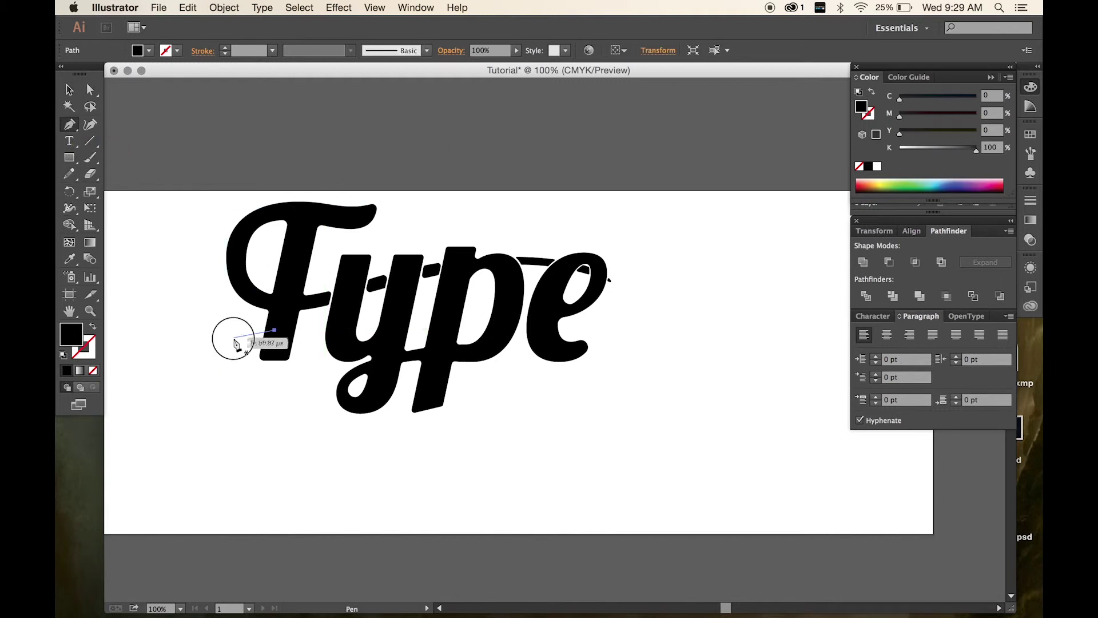
left_click(200, 423)
left_click(312, 377)
left_click(275, 329)
- Delete the four-sided shape covering the foot of the T
left_click(69, 95)
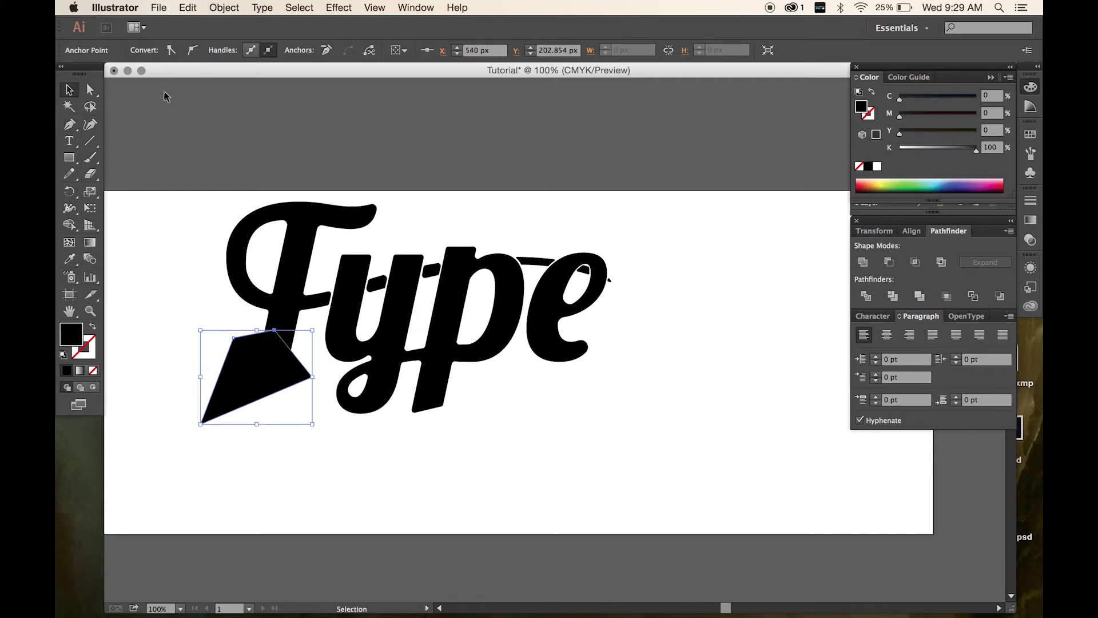
left_click(283, 326, "shift")
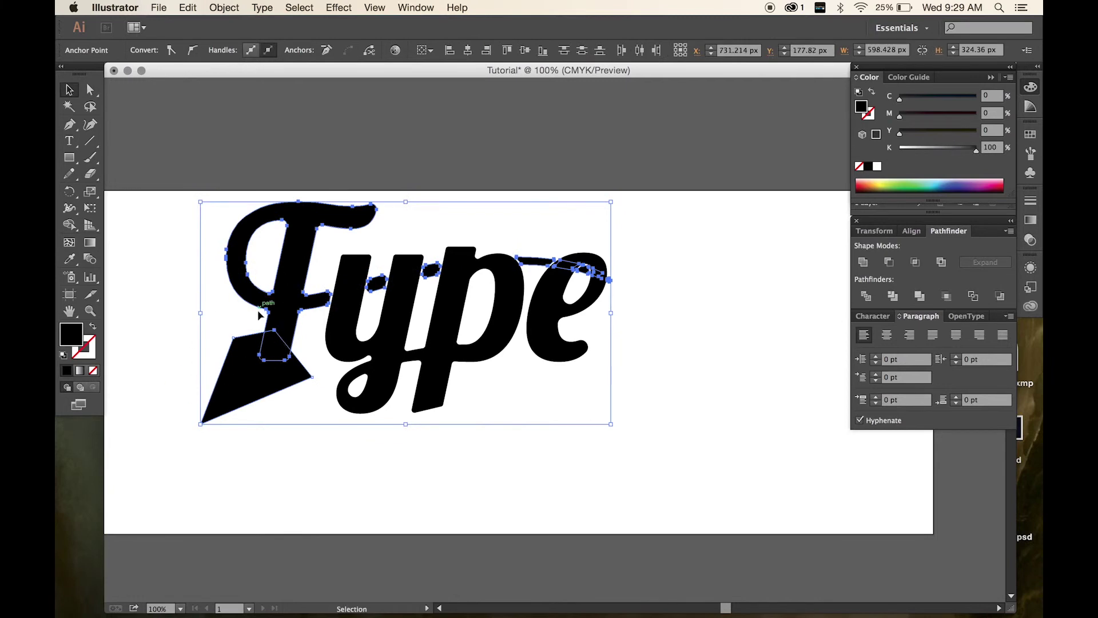
left_click(173, 455)
left_click(262, 393)
key("Delete")
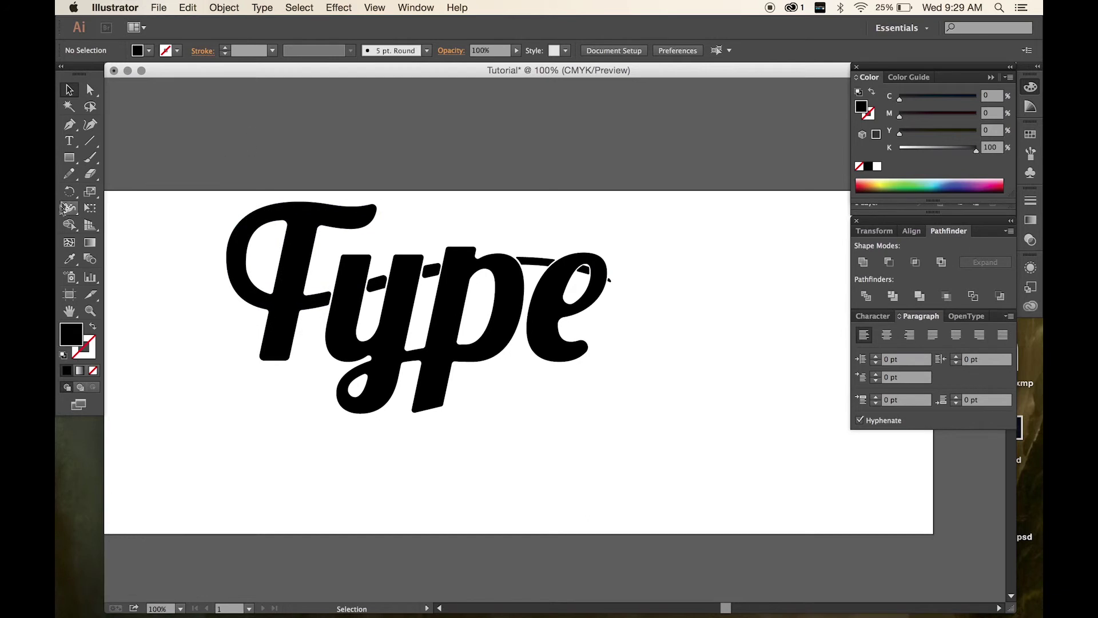
left_click(69, 157)
left_click_drag(201, 397, 666, 314)
key("super+z")
- Draw a wide, flat ellipse across the lower part of the lettering, extending past the T and e
left_click_drag(69, 157, 148, 198)
left_click_drag(206, 426, 654, 330)
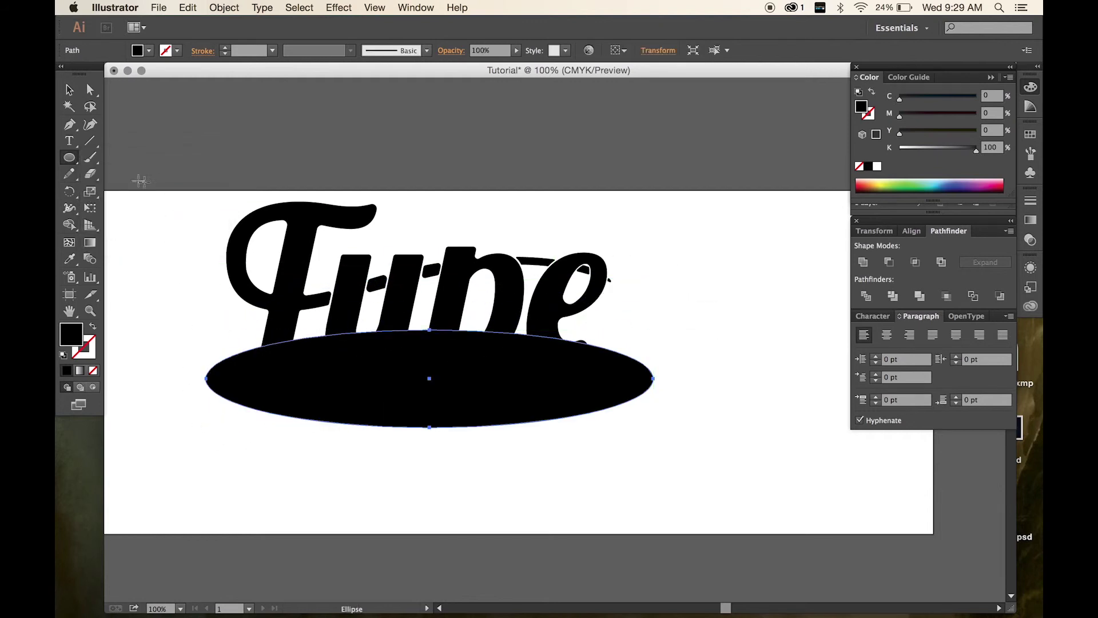
left_click(69, 90)
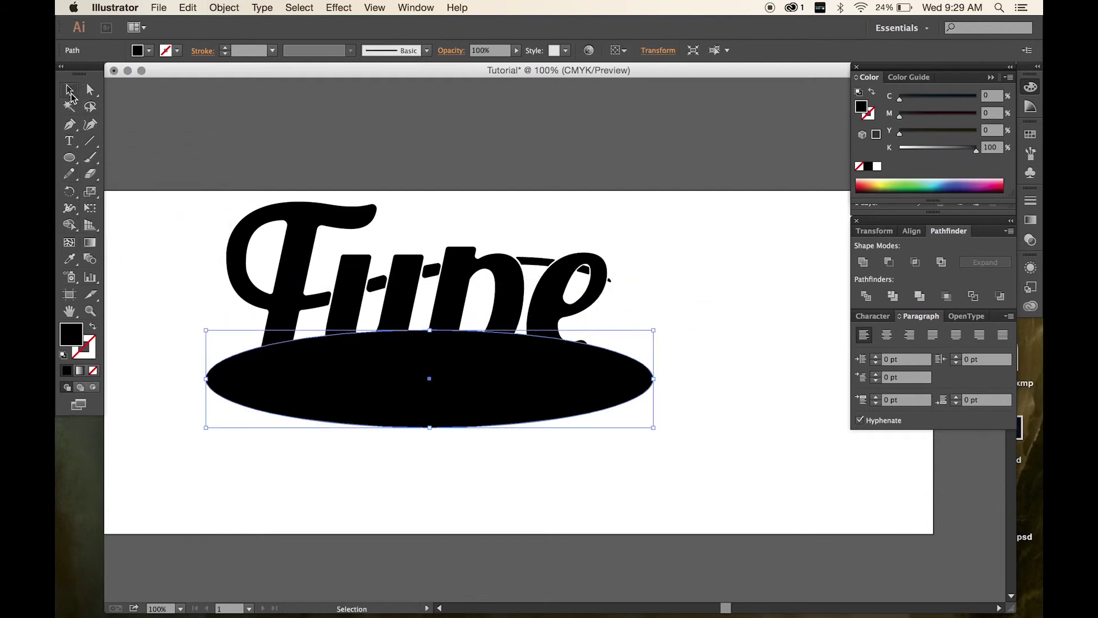
- Unite all the letters, the swash segments and the ellipse with the Pathfinder, move the merged shape and deselect it
left_click(389, 310)
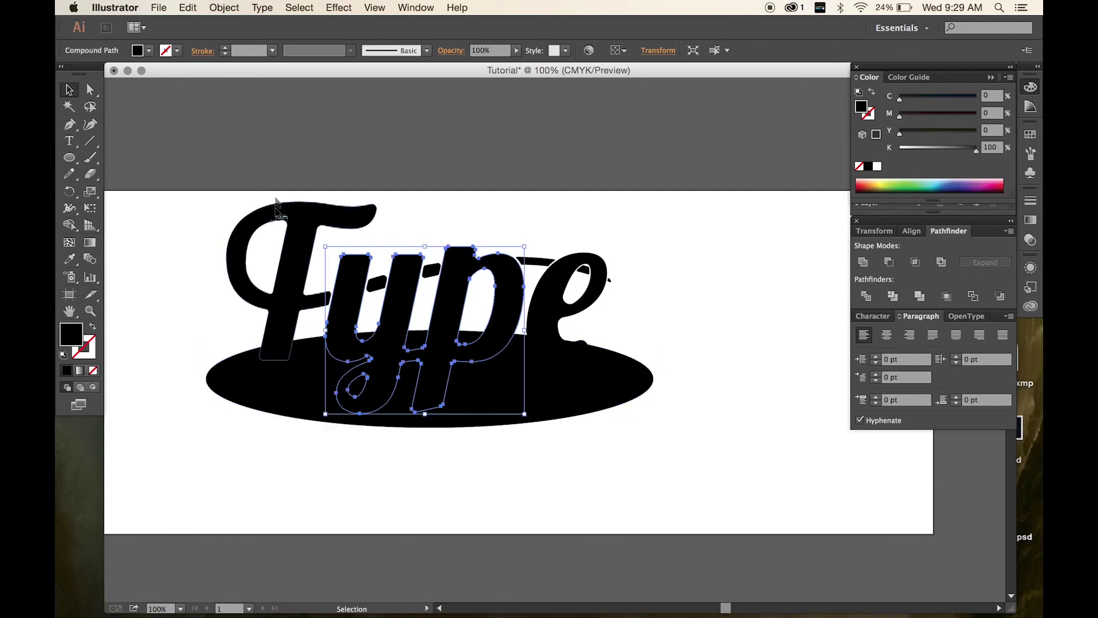
left_click(606, 286, "shift")
left_click(639, 376, "shift")
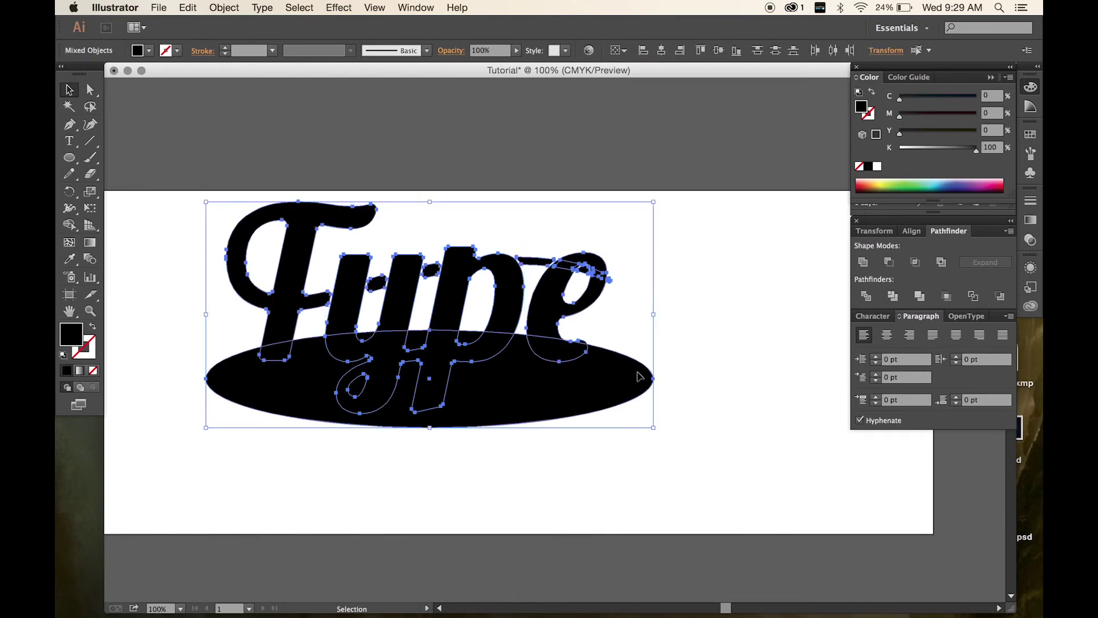
left_click(863, 263)
left_click(742, 298)
left_click_drag(441, 411, 515, 429)
left_click(231, 295)
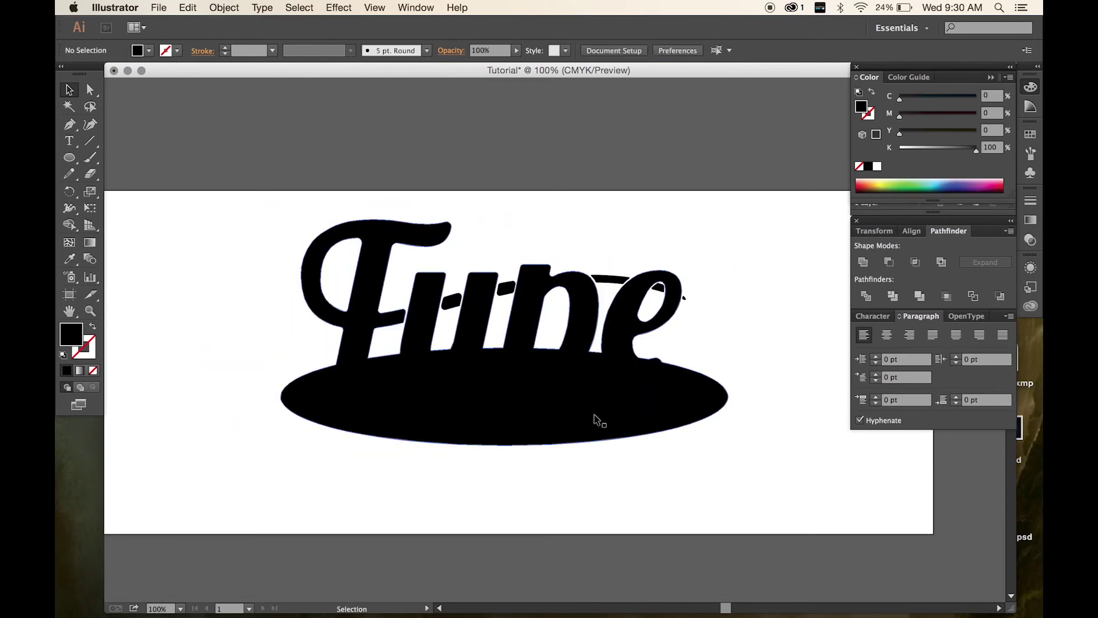
- Undo the move and the merge of the lettering with the ellipse, and clear the selection
key("super+z")
key("super+z")
key("super+z")
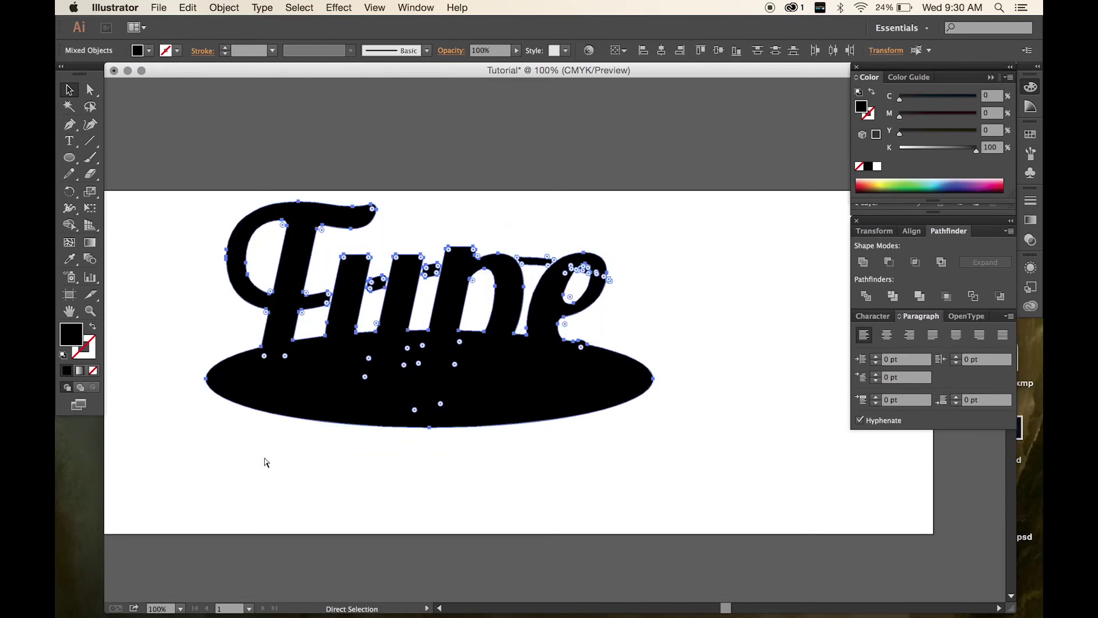
left_click(228, 449)
- Try to subtract with Minus Front on the lettering and ellipse together, and undo it
left_click_drag(207, 453, 713, 244)
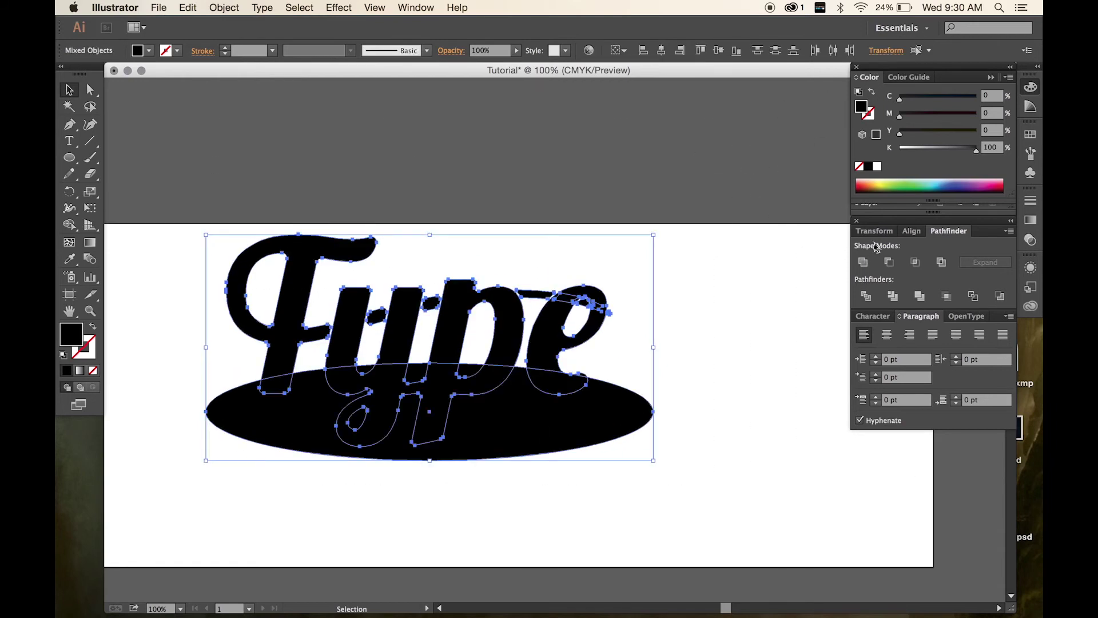
left_click(888, 261)
left_click(757, 265)
key("super+z")
left_click(741, 250)
left_click(514, 396)
left_click_drag(517, 395, 496, 406)
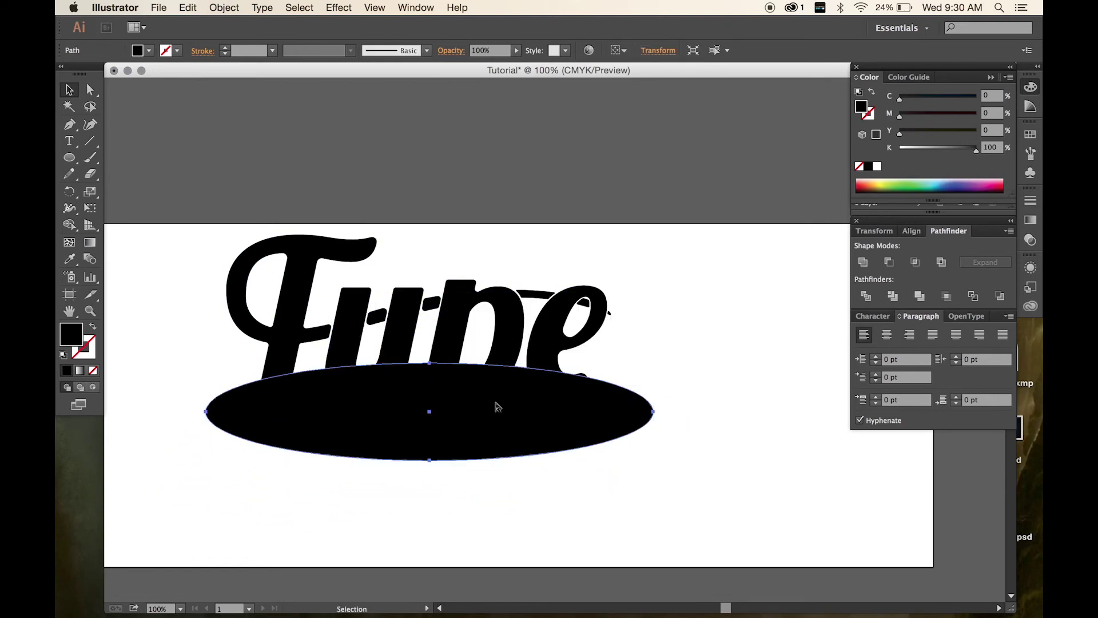
key("cmd+z")
left_click_drag(523, 368, 417, 424)
left_click(157, 404)
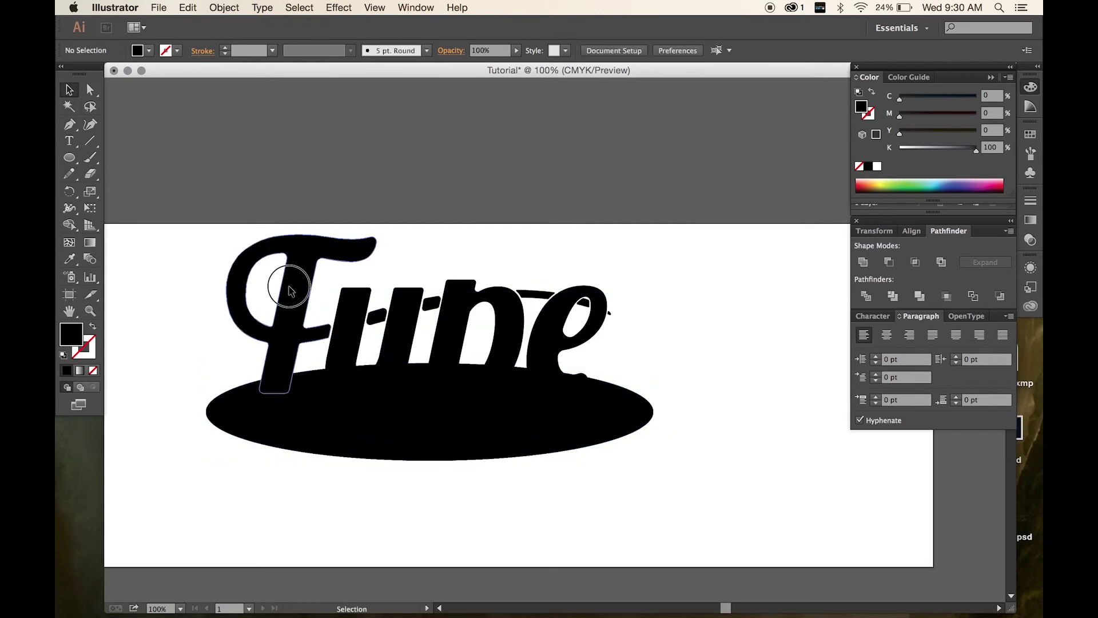
- Try to cut the ellipse out of the grouped T and swash pieces with Minus Front, and undo it
left_click(291, 289)
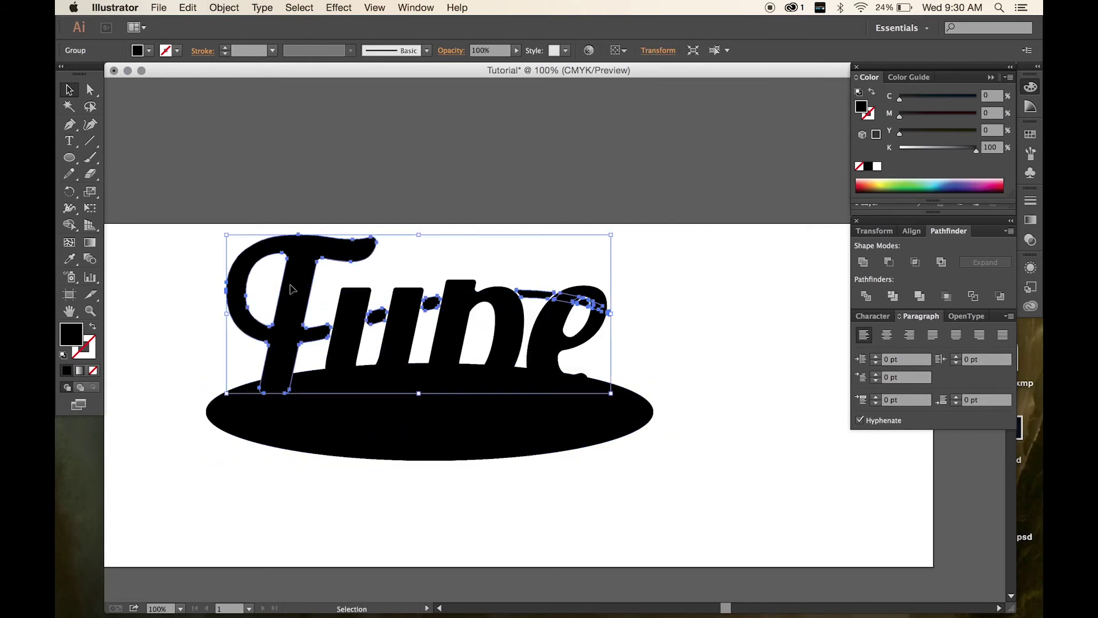
left_click(264, 422, "shift")
left_click(888, 262)
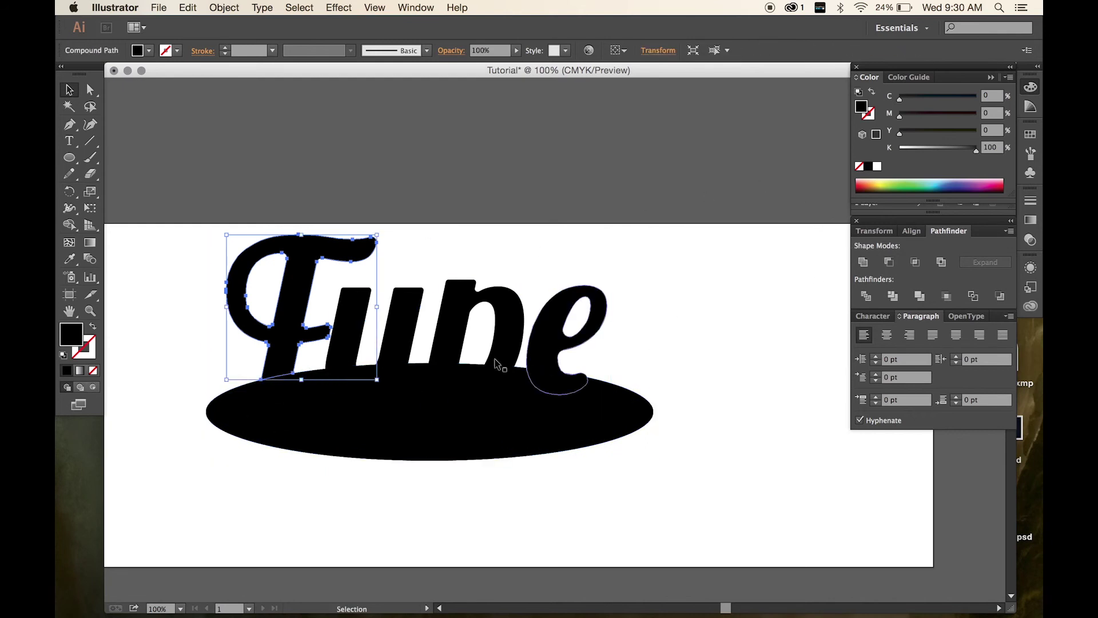
key("cmd+z")
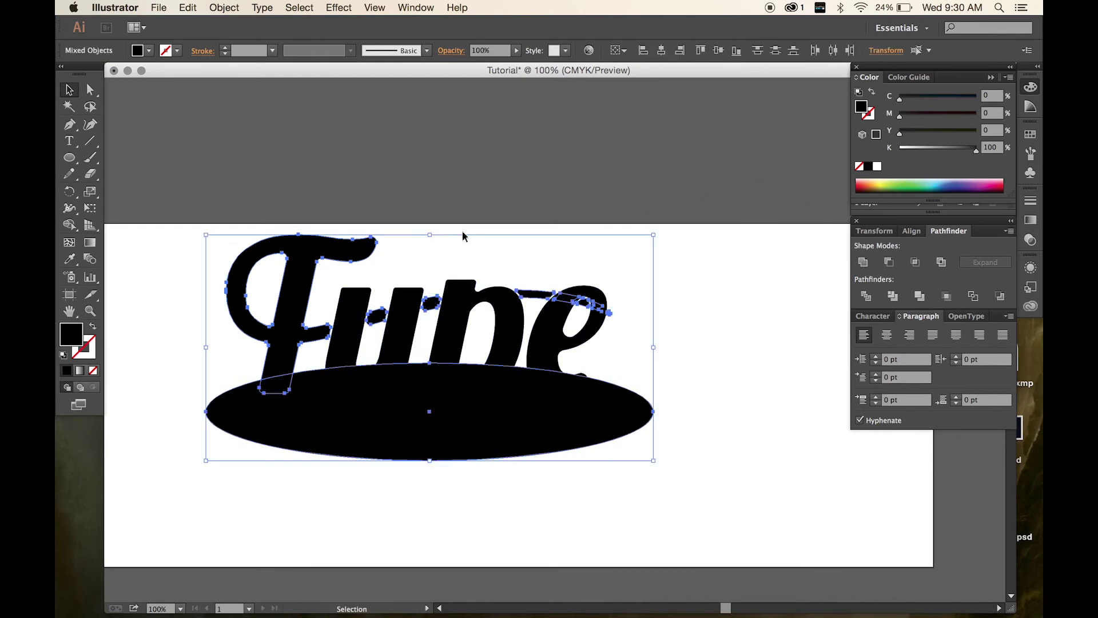
- Ungroup the T from the swash pieces and clear the selection
left_click(429, 263)
left_click(314, 346)
right_click(307, 344)
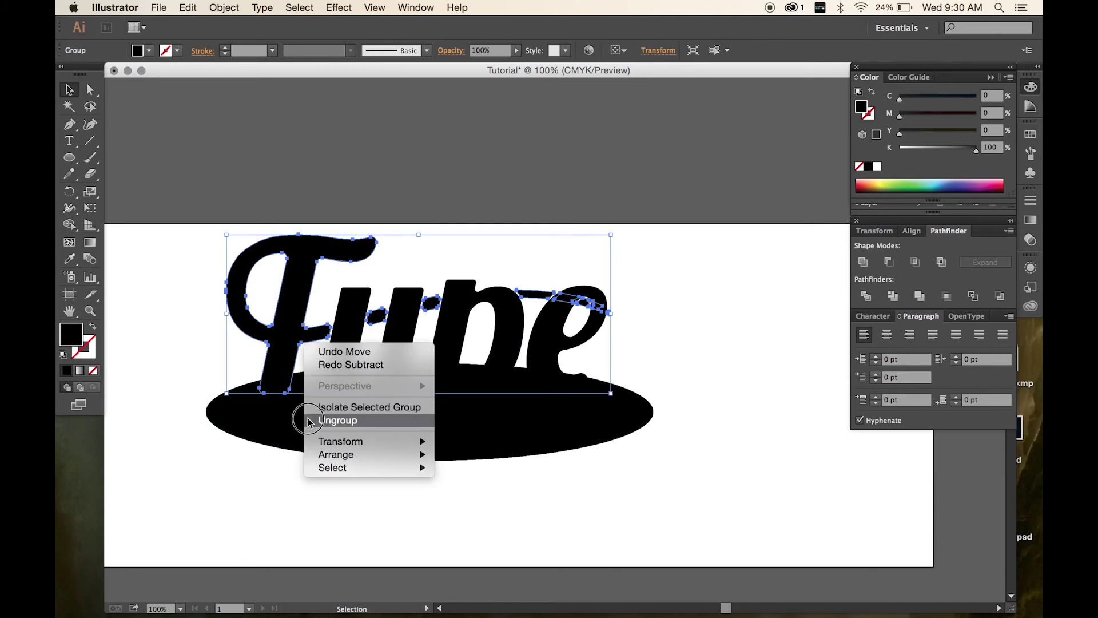
left_click(338, 420)
left_click(147, 441)
- Subtract the ellipse from the base of the T with the Pathfinder's Minus Front and deselect it
left_click(324, 394)
left_click(300, 332, "shift")
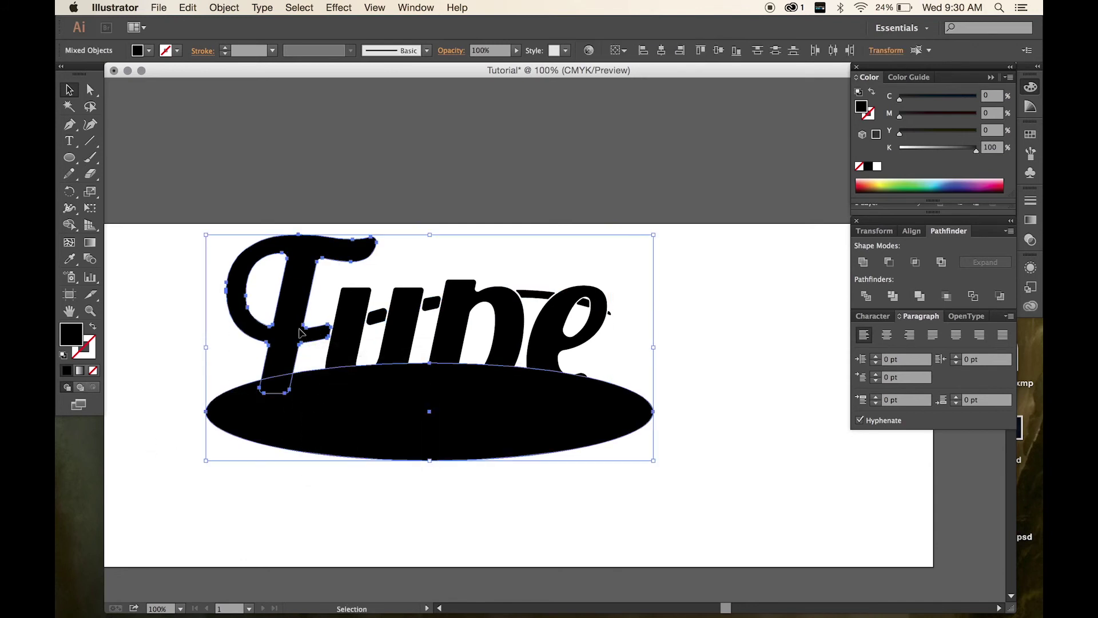
left_click(862, 262)
left_click(767, 307)
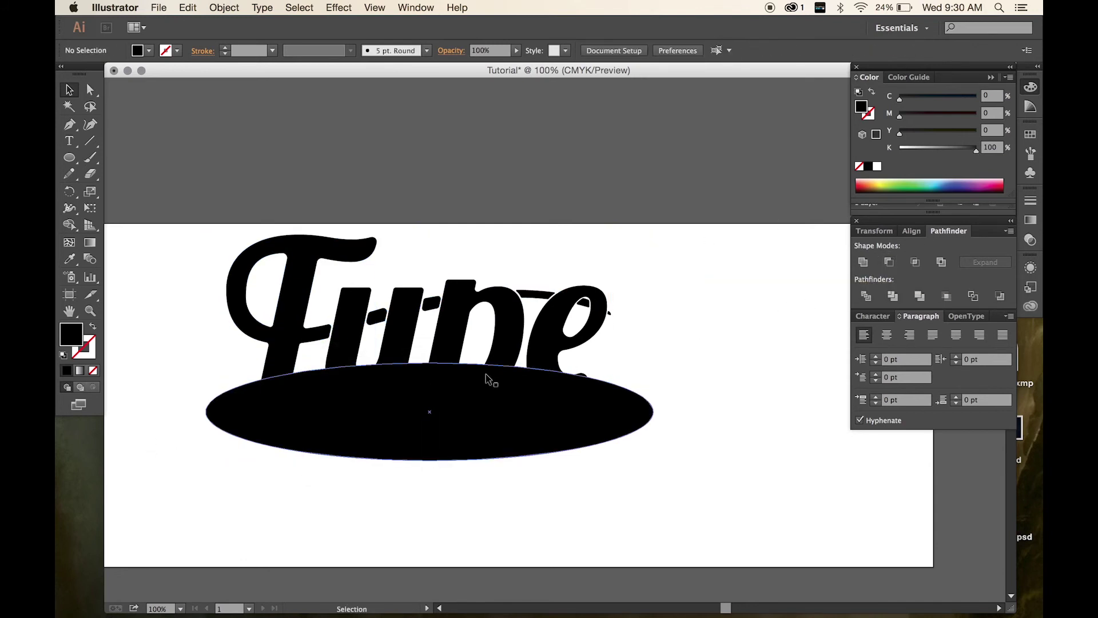
- Subtract the overlapping ellipse from the y and p shape, and likewise from the e, with Minus Front
left_click(407, 342)
left_click(305, 432, "shift")
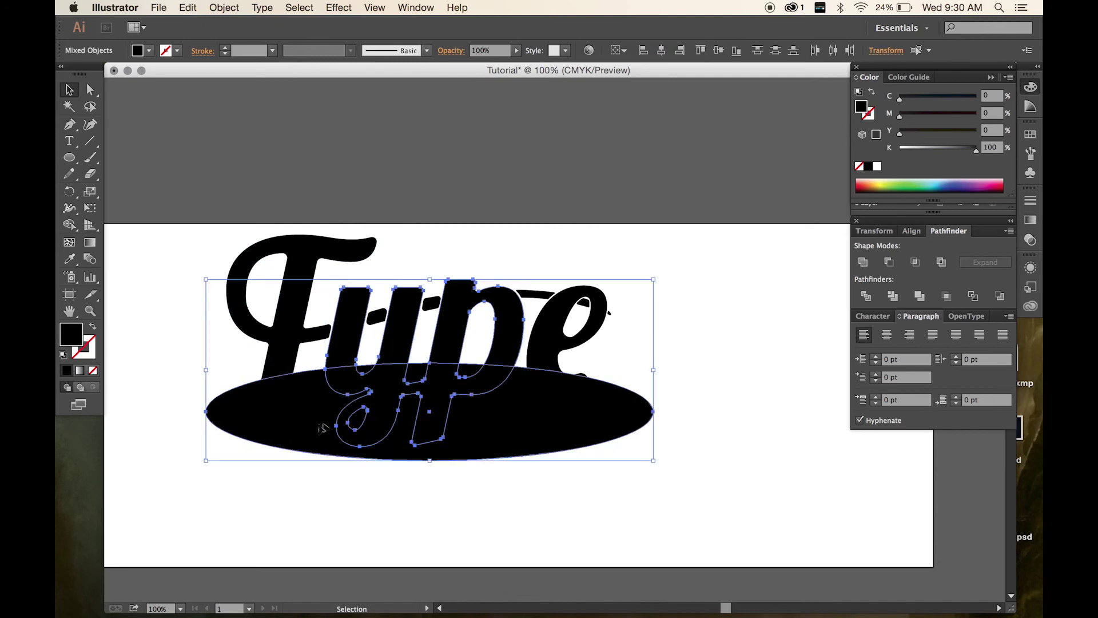
left_click(889, 262)
left_click(572, 372, "shift")
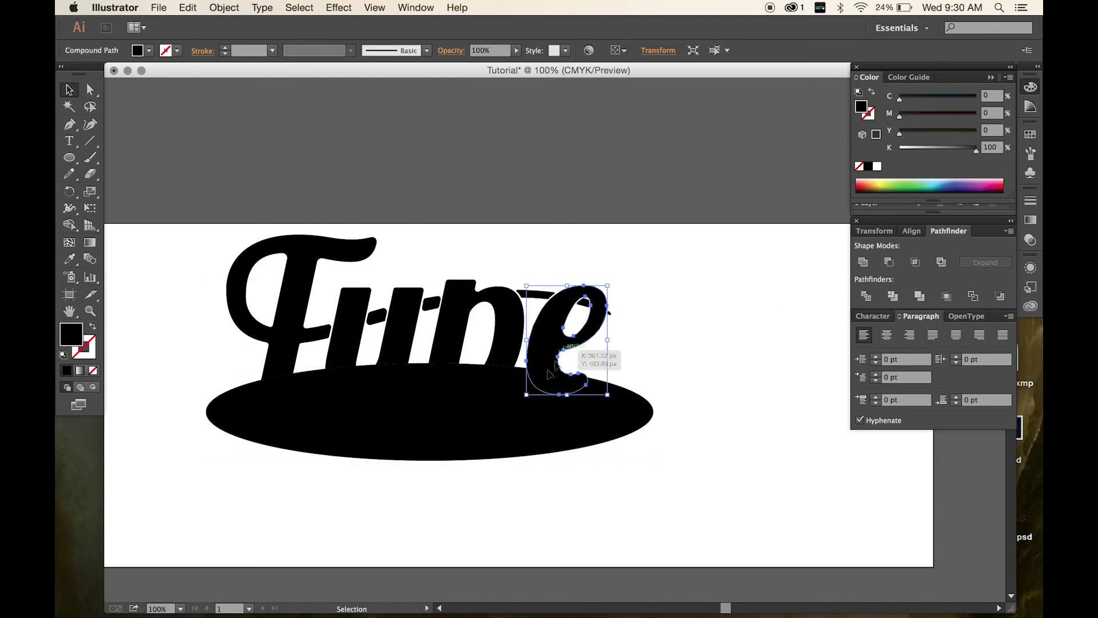
left_click(889, 261)
left_click(770, 307)
key("super+minus")
left_click_drag(360, 257, 480, 336)
left_click(589, 371)
key("super+plus")
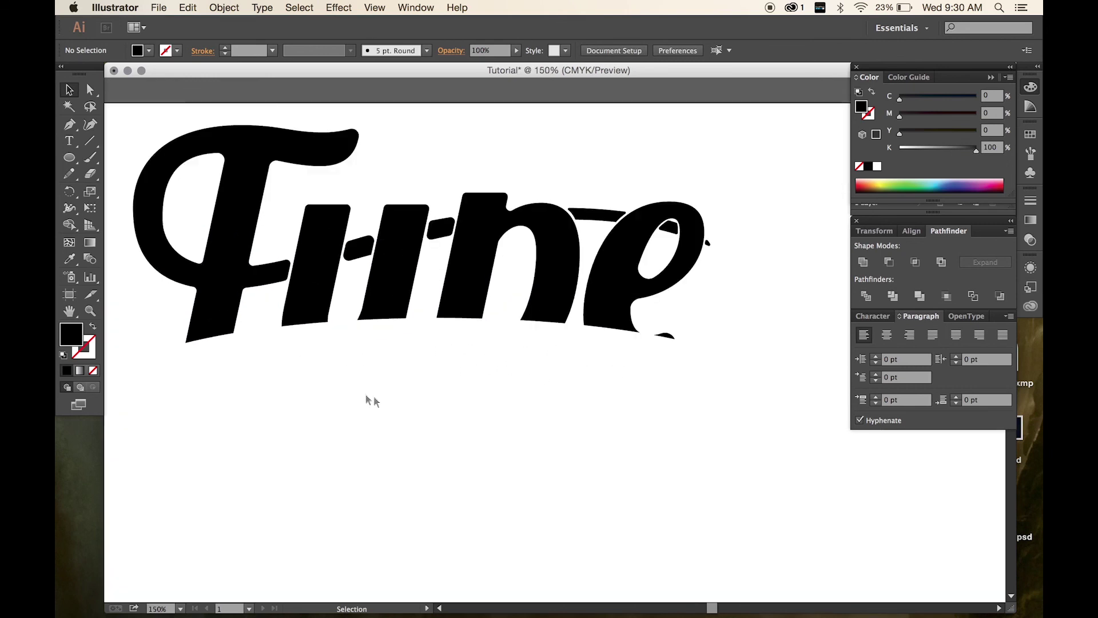
key("super+minus")
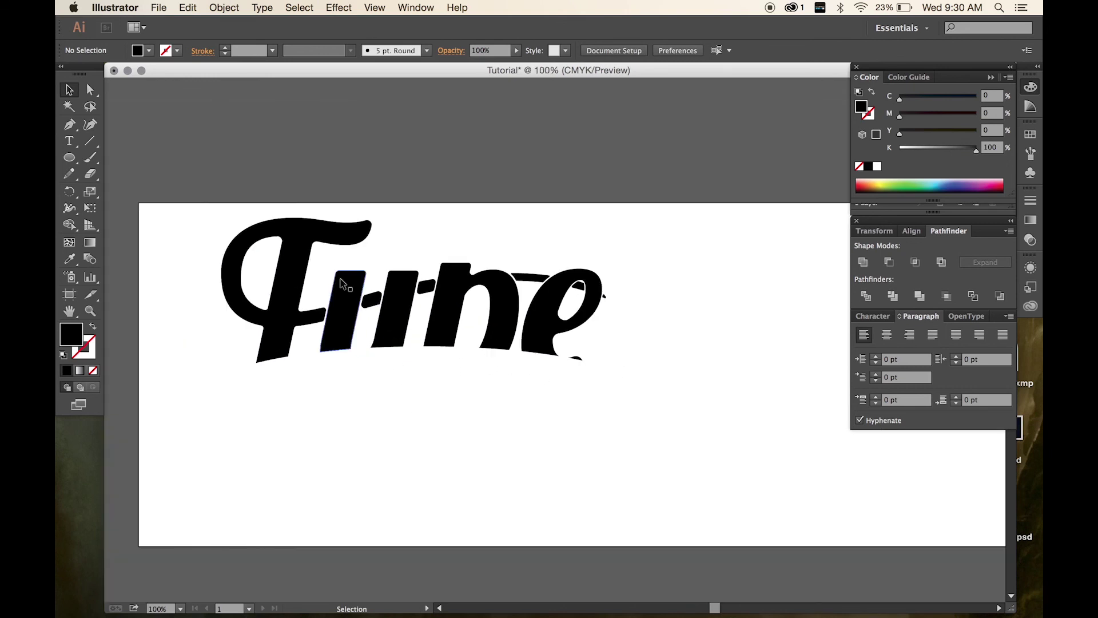